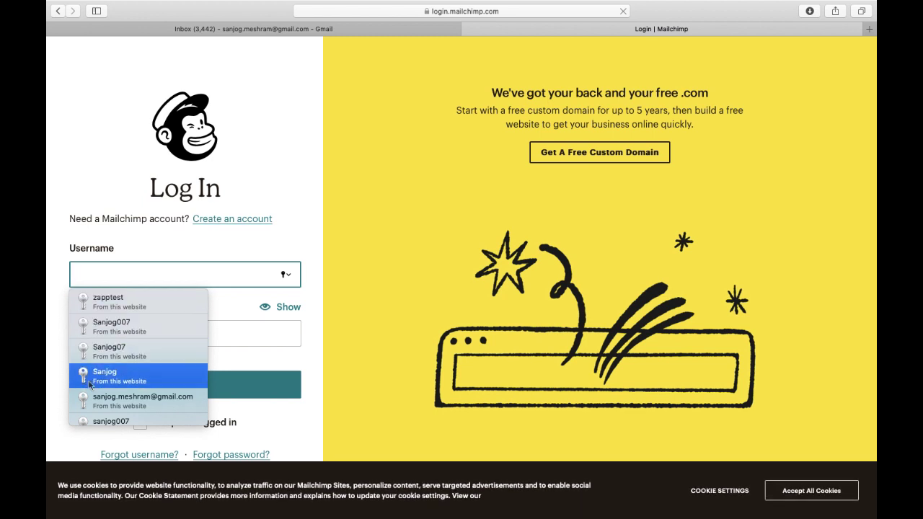
Dismiss the browser's saved login suggestions and start creating a new Mailchimp account.
left_click(58, 402)
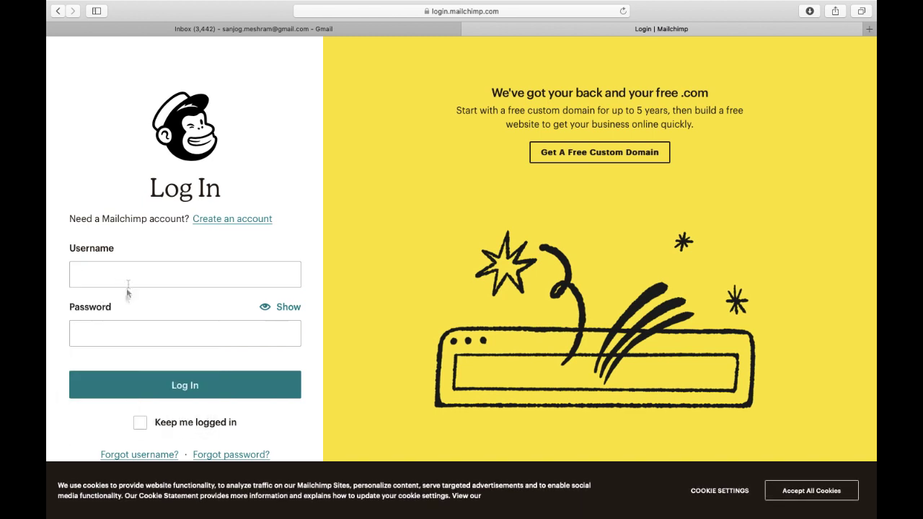
left_click(124, 336)
left_click(50, 358)
left_click(247, 221)
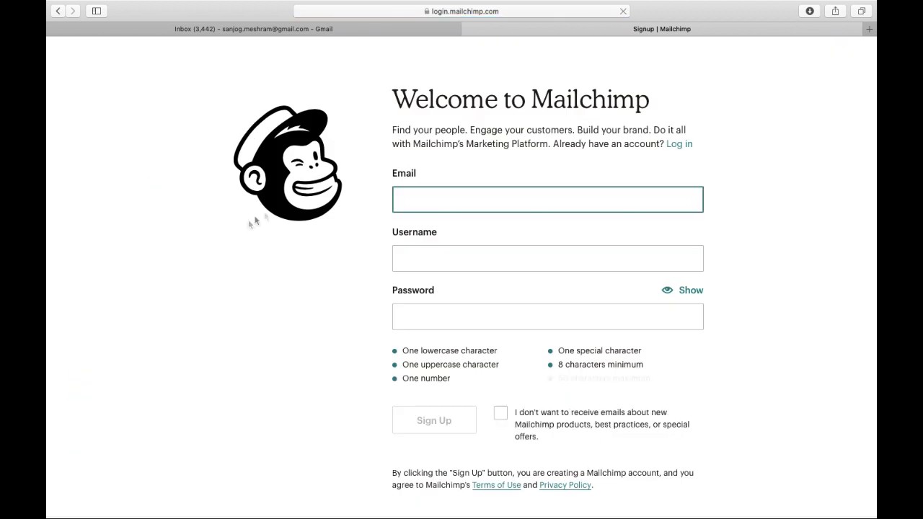
scroll(378, 276, "down", 1)
scroll(378, 275, "down", 2)
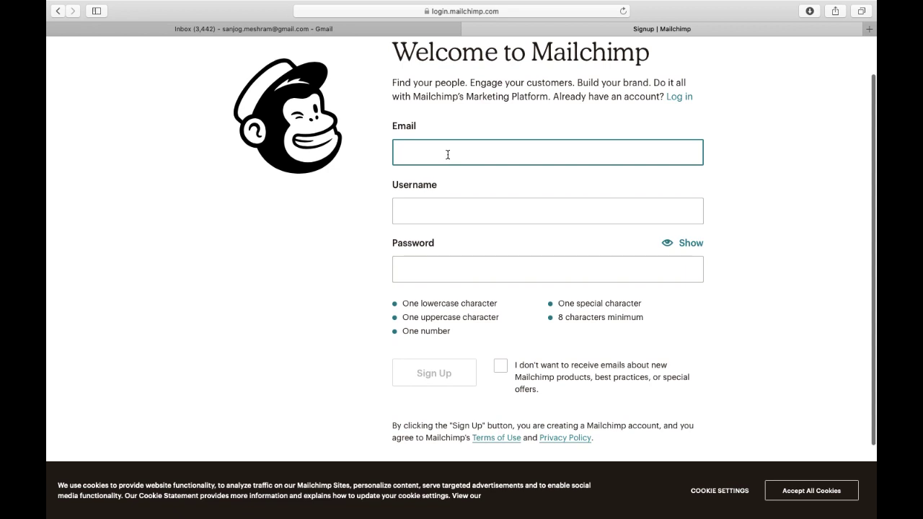
Fill in the signup email address and a username for the new account.
key("Down")
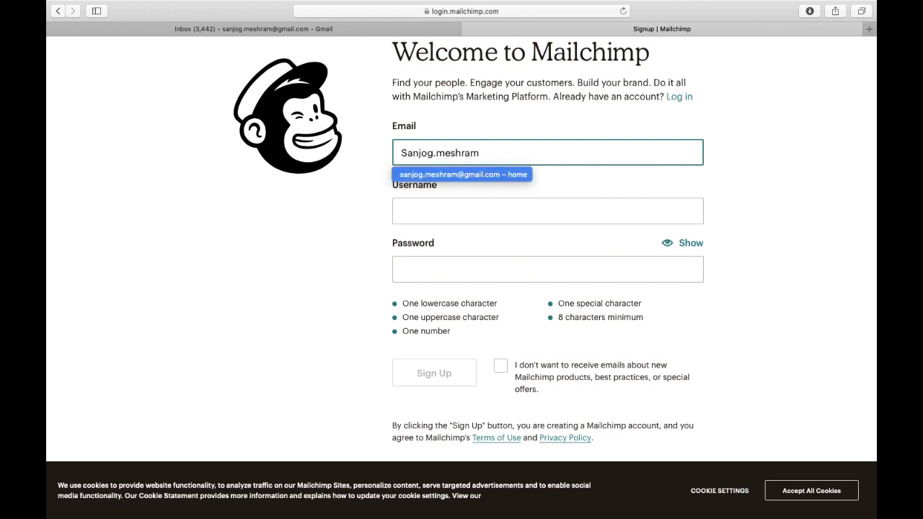
key("Return")
left_click(428, 220)
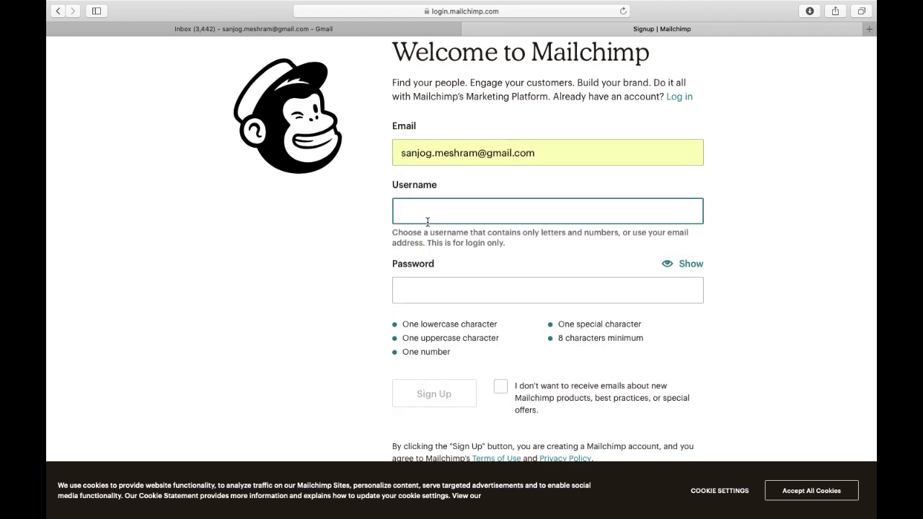
type("Sanjog0704")
Enter a secure password, submit the signup, and let Safari save the password.
left_click(548, 290)
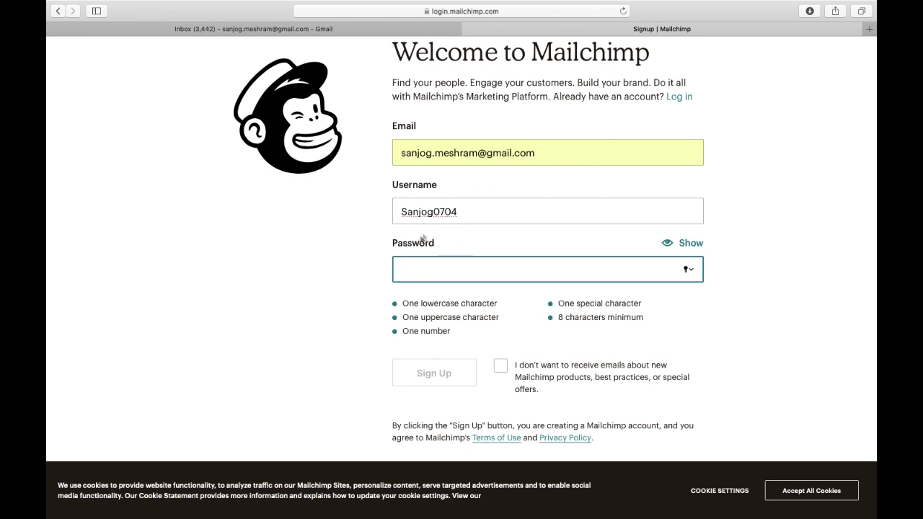
type("•••••••••")
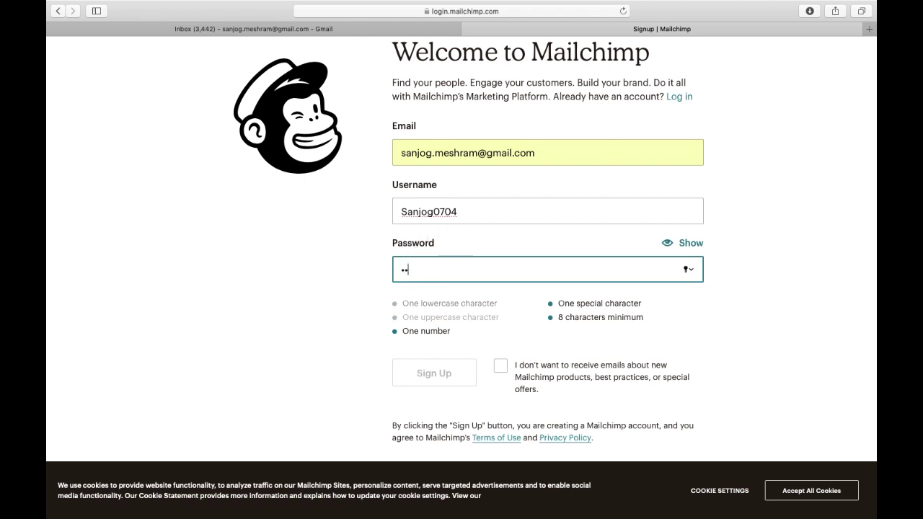
type("•••")
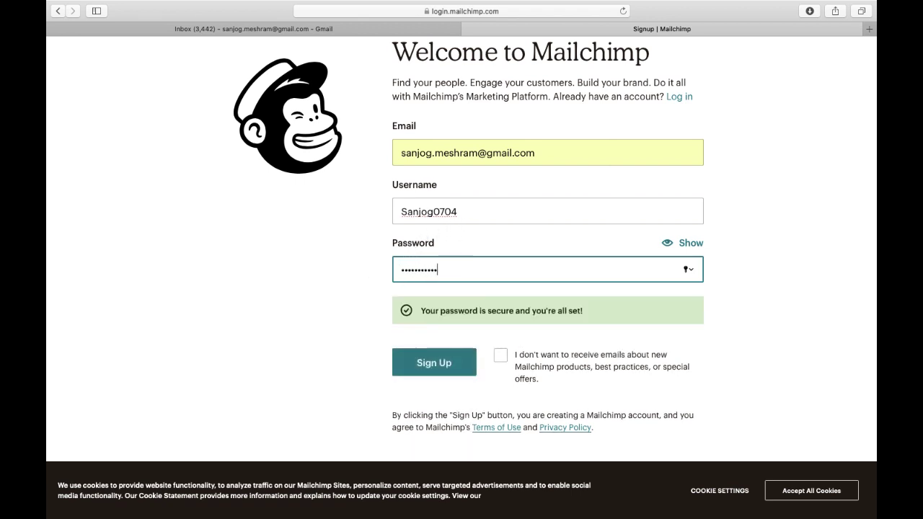
scroll(401, 313, "down", 3)
left_click(430, 287)
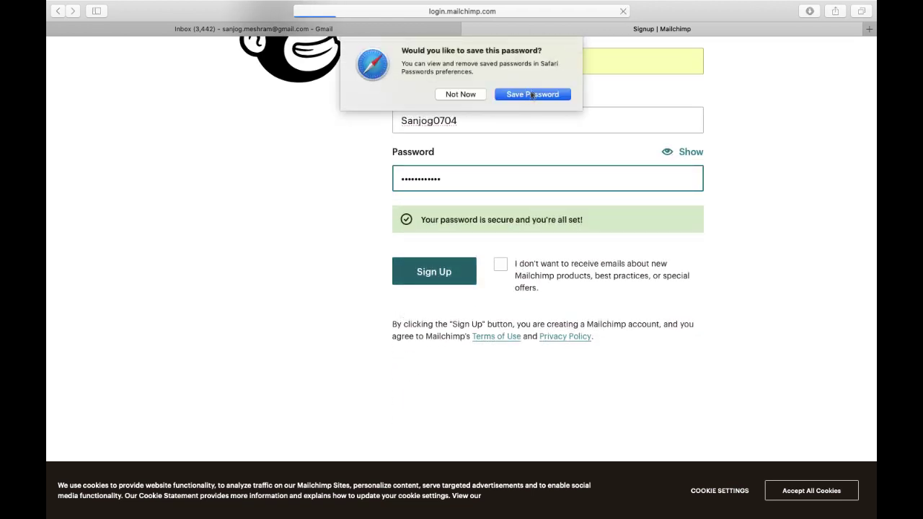
left_click(532, 95)
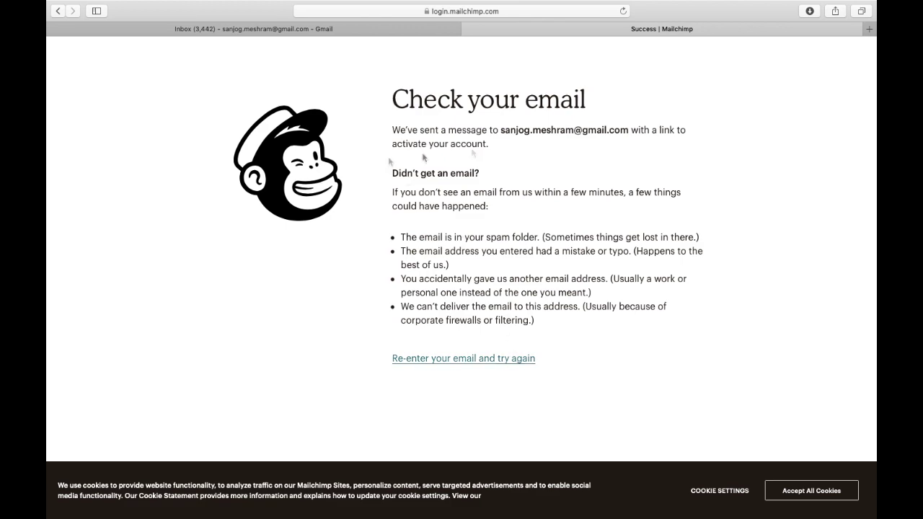
Find the 'Activate your Mailchimp account' email under Gmail's Updates and activate the account.
left_click(144, 27)
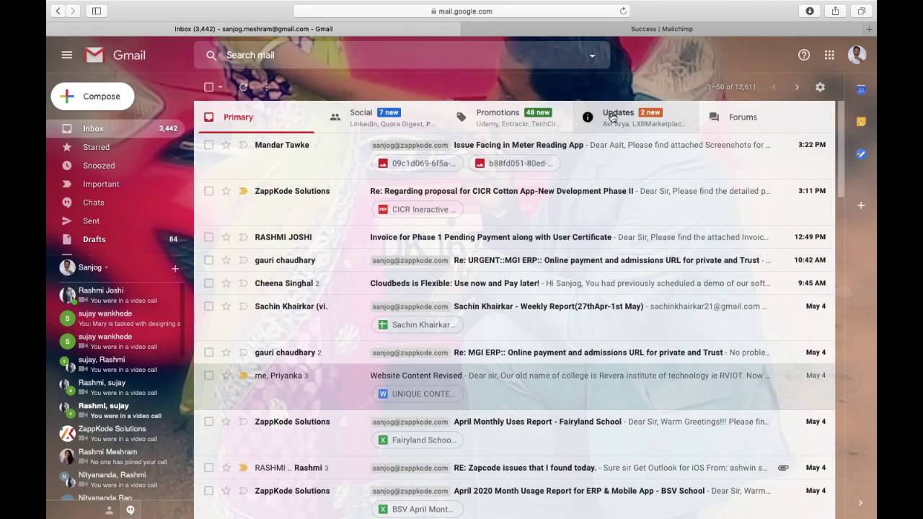
left_click(247, 88)
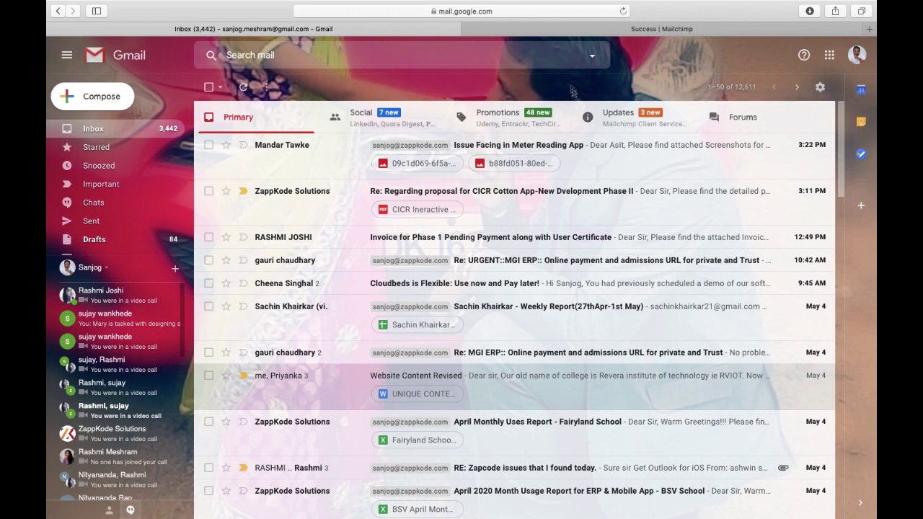
left_click(614, 119)
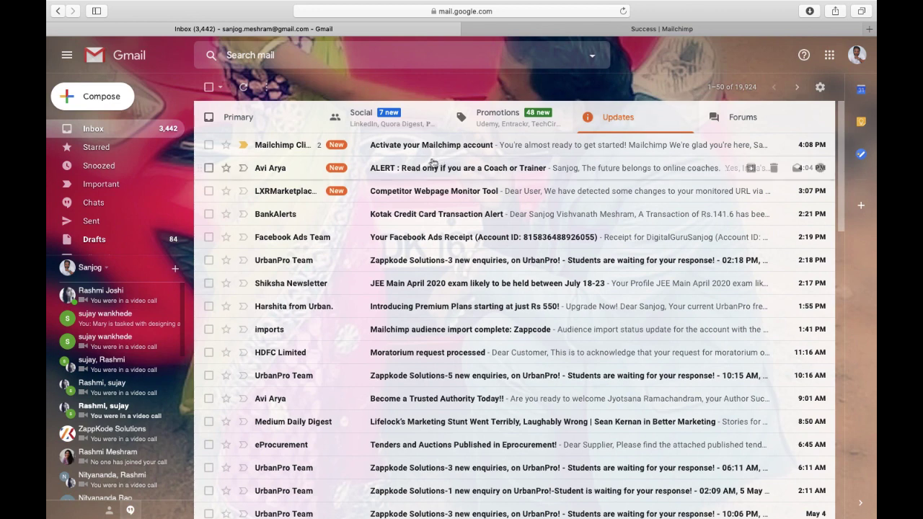
left_click(431, 154)
scroll(394, 315, "down", 5)
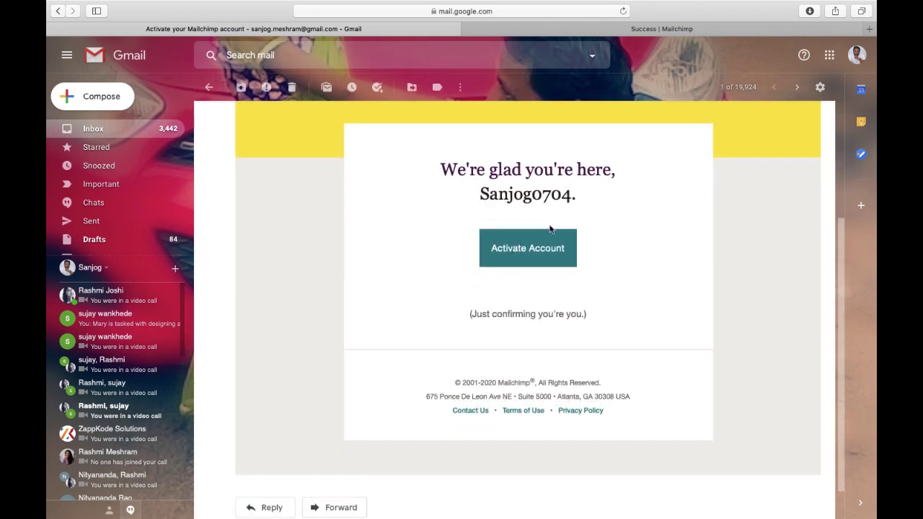
left_click(537, 257)
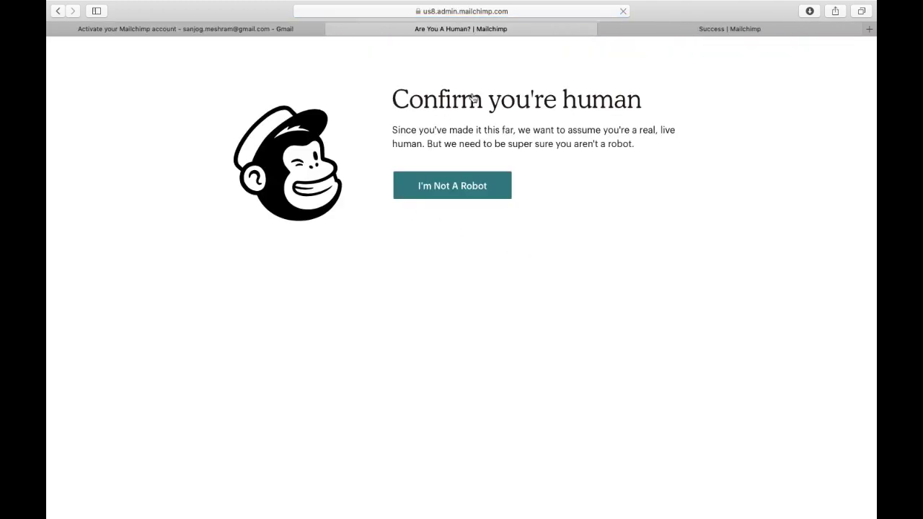
Pass the 'I'm Not A Robot' check and complete signup on the $0 Free plan.
left_click(439, 186)
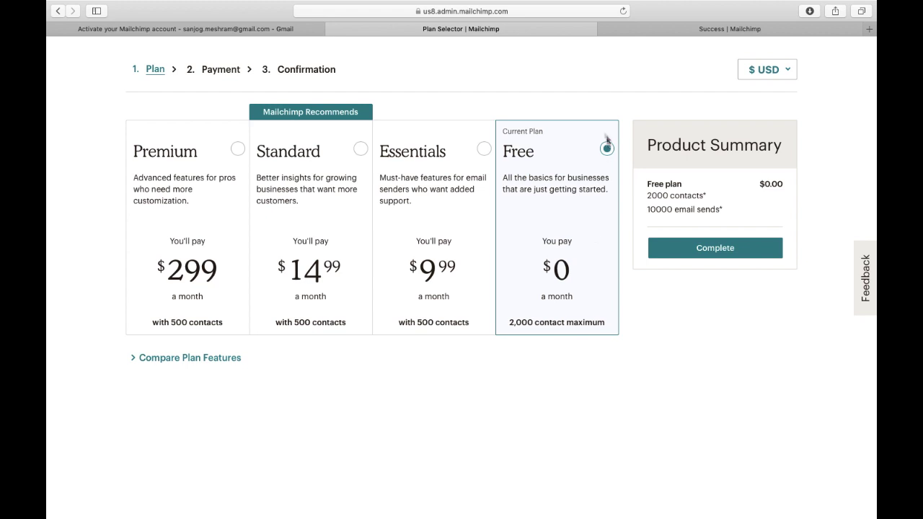
left_click(731, 255)
left_click(736, 254)
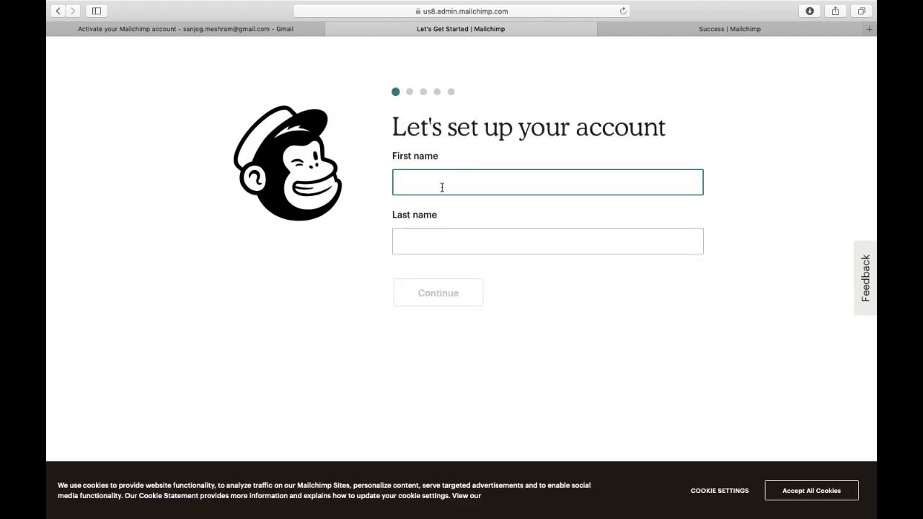
Enter the account holder's first and last name and continue.
type("Sanjog")
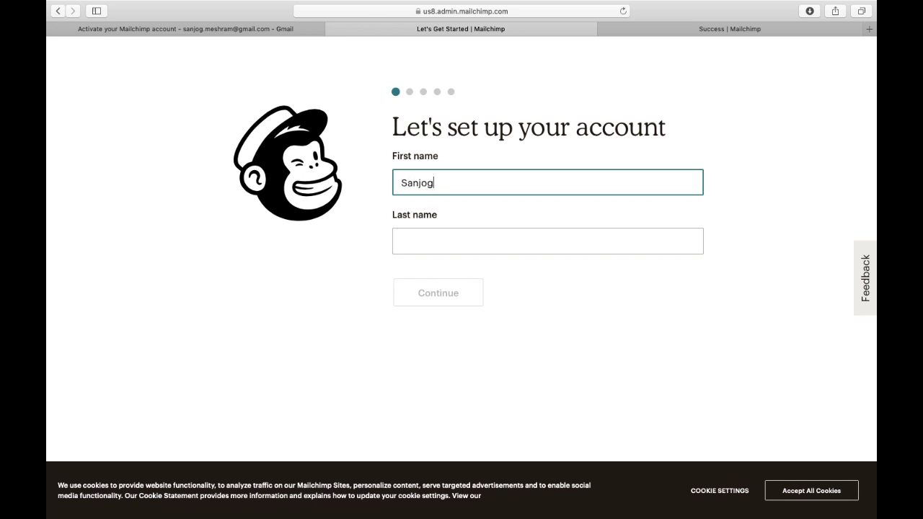
type(" Te")
key("BackSpace")
type("est")
left_click(413, 248)
type("MEshra")
key("BackSpace")
key("BackSpace")
key("BackSpace")
key("BackSpace")
key("BackSpace")
type("eshram")
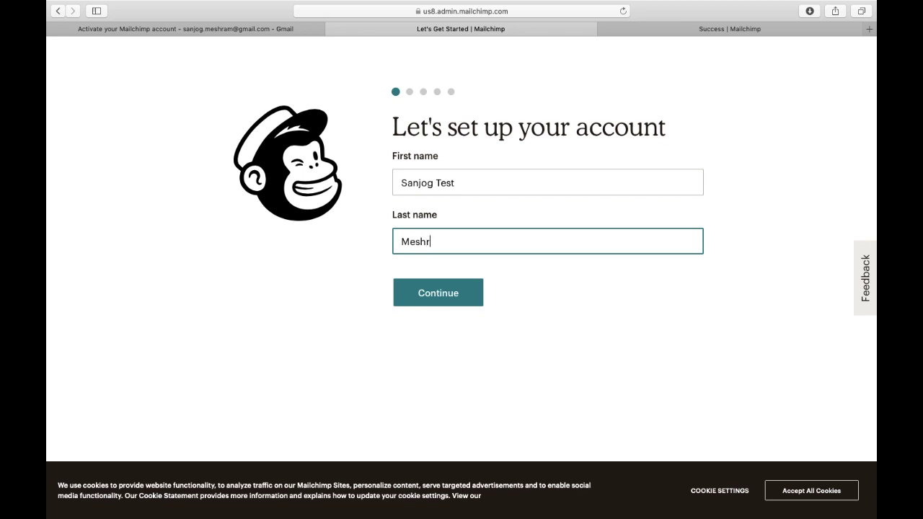
left_click(444, 300)
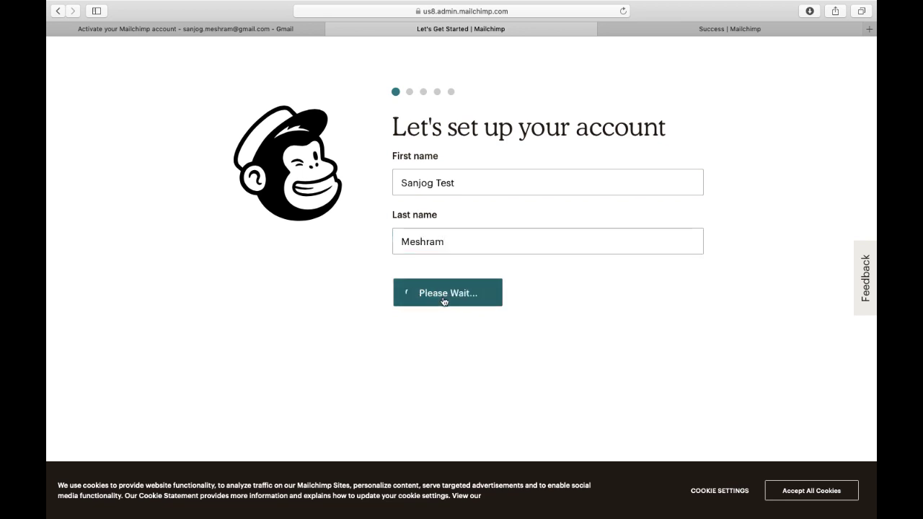
Name the business Zappkode, answer No for having a website, and continue.
left_click(425, 223)
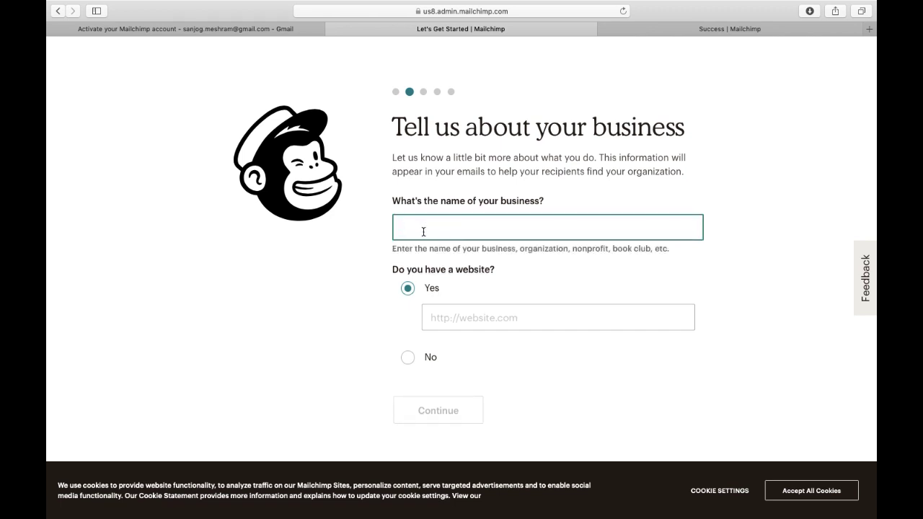
type("Zappkode")
left_click(407, 358)
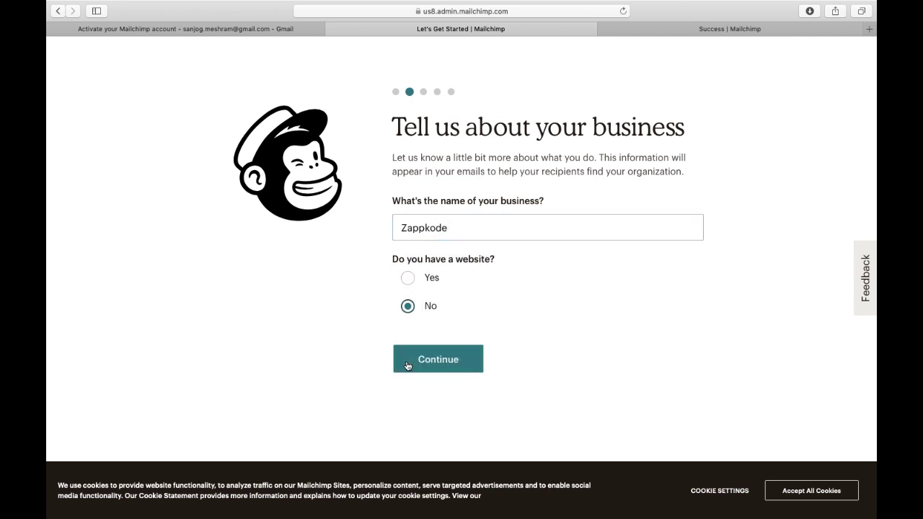
left_click(408, 278)
left_click(408, 347)
left_click(461, 371)
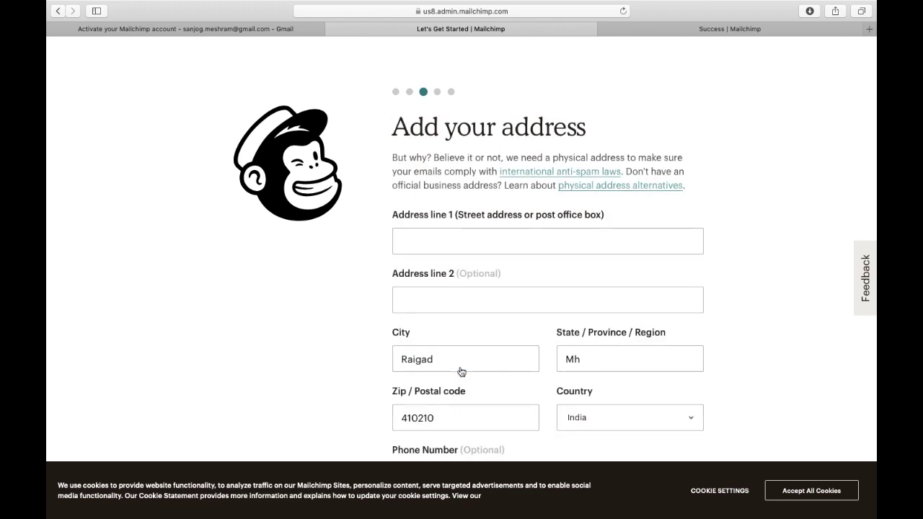
Enter the street address in Address line 1, correcting the typos.
scroll(461, 370, "down", 3)
scroll(449, 274, "up", 2)
scroll(432, 220, "down", 1)
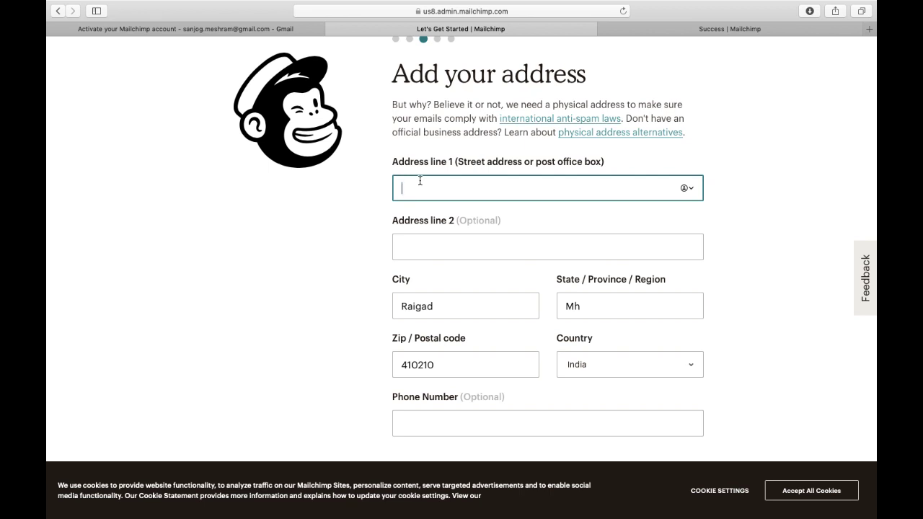
type("Navi")
key("BackSpace")
key("BackSpace")
type("bjeen")
key("BackSpace")
key("BackSpace")
key("BackSpace")
key("BackSpace")
key("BackSpace")
type("vj")
type("va")
key("BackSpace")
key("BackSpace")
type("ivan Hosing")
key("Tab")
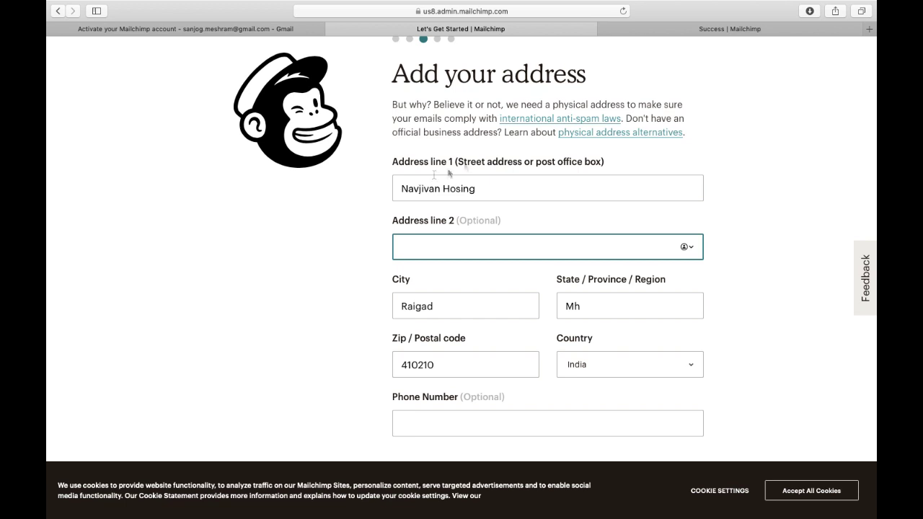
left_click(488, 187)
key("BackSpace")
key("BackSpace")
key("BackSpace")
key("BackSpace")
type("using")
Fill in Address line 2 and submit the business address.
key("Tab")
type("ghar")
scroll(455, 308, "down", 3)
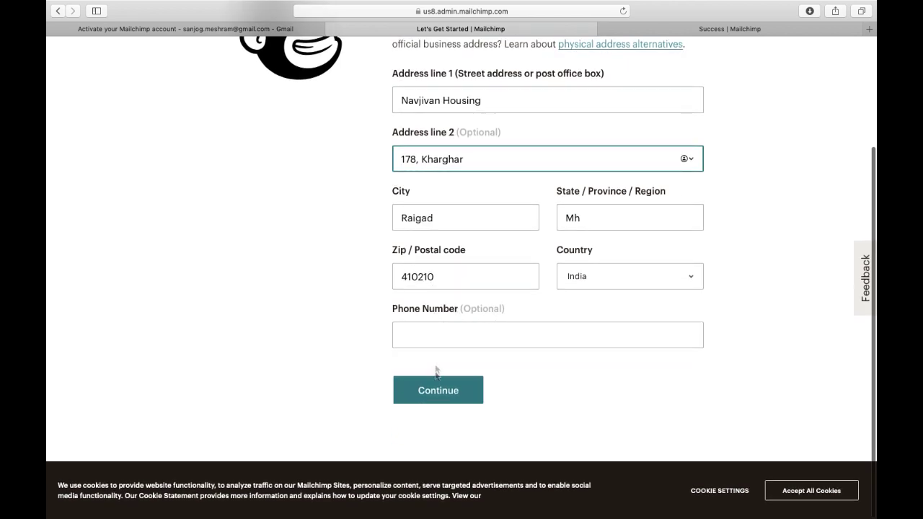
left_click(439, 390)
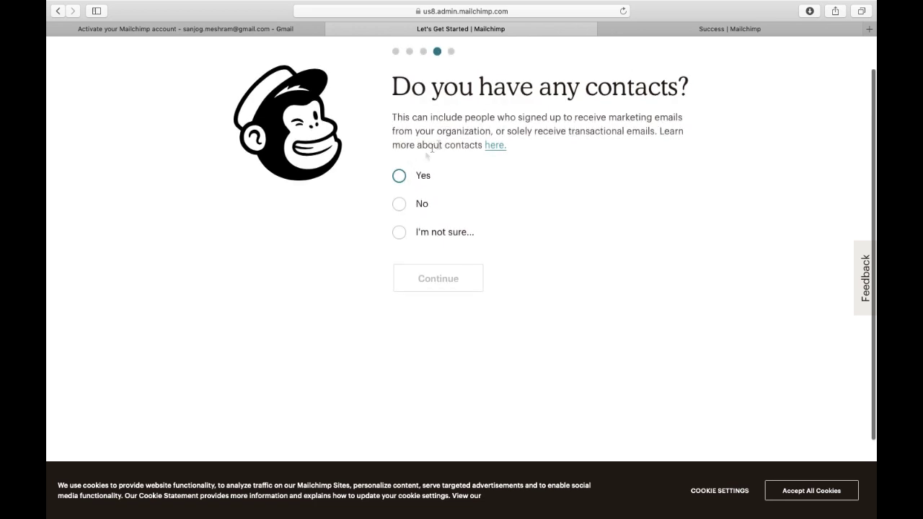
Answer yes to having contacts, with 501 - 2,000 subscribers.
left_click(400, 177)
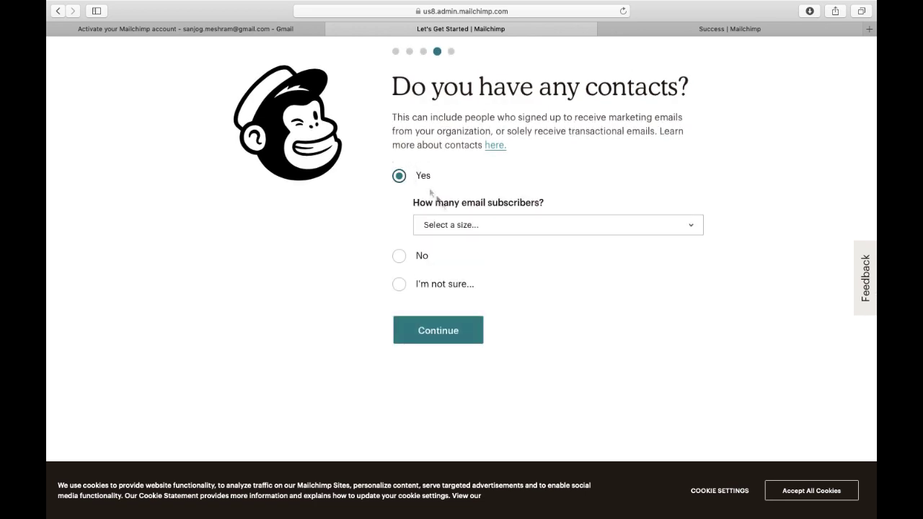
left_click(450, 224)
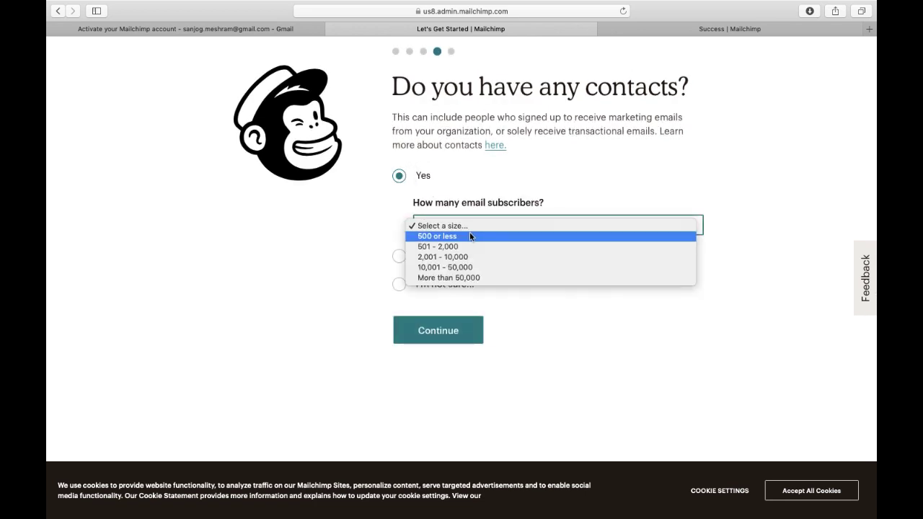
left_click(469, 245)
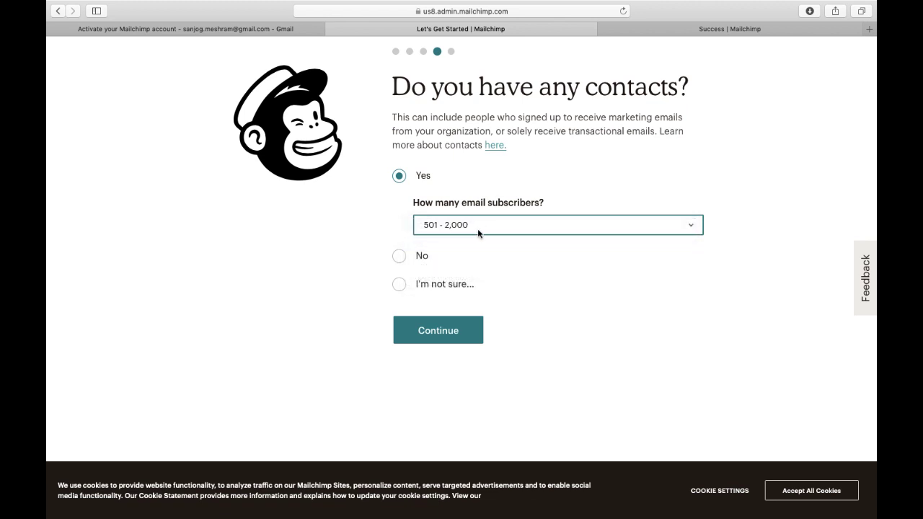
left_click(464, 338)
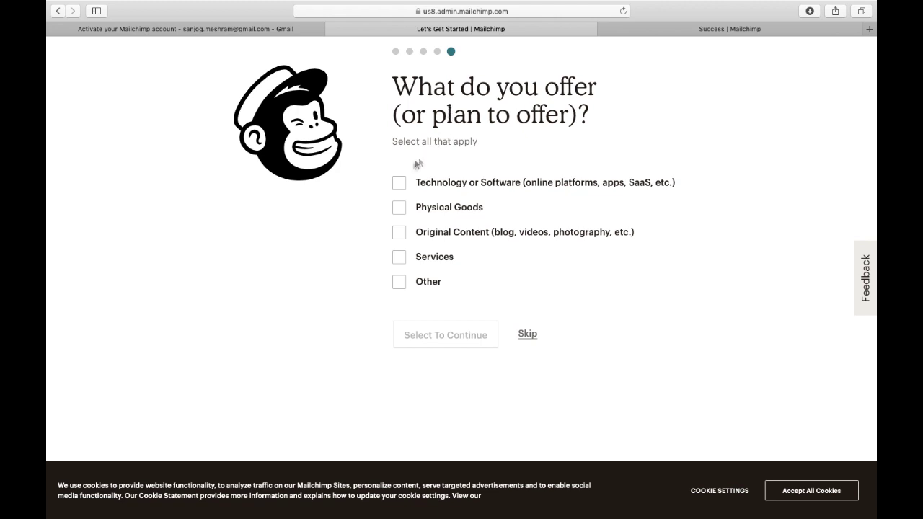
Pick Technology or Software offerings, say yes to selling online, and finish setup.
left_click(399, 186)
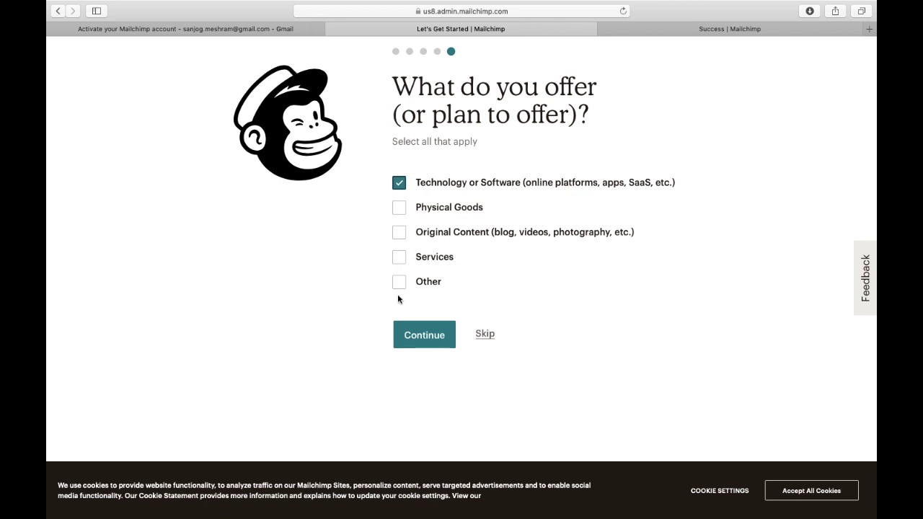
left_click(424, 333)
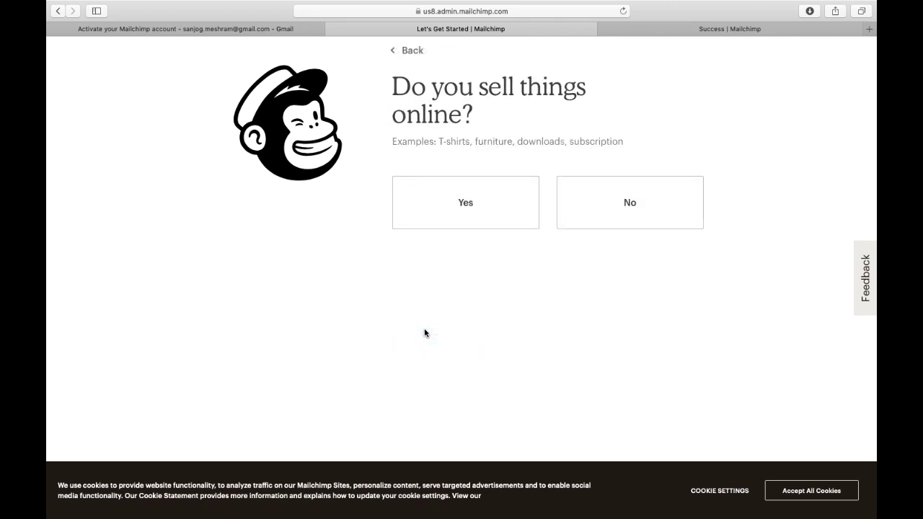
left_click(478, 214)
left_click(441, 360)
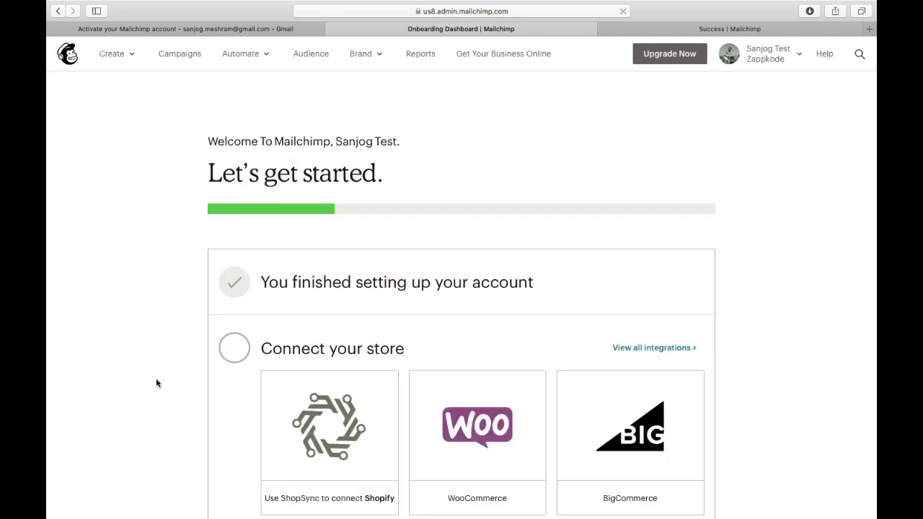
scroll(156, 383, "down", 5)
scroll(157, 383, "up", 5)
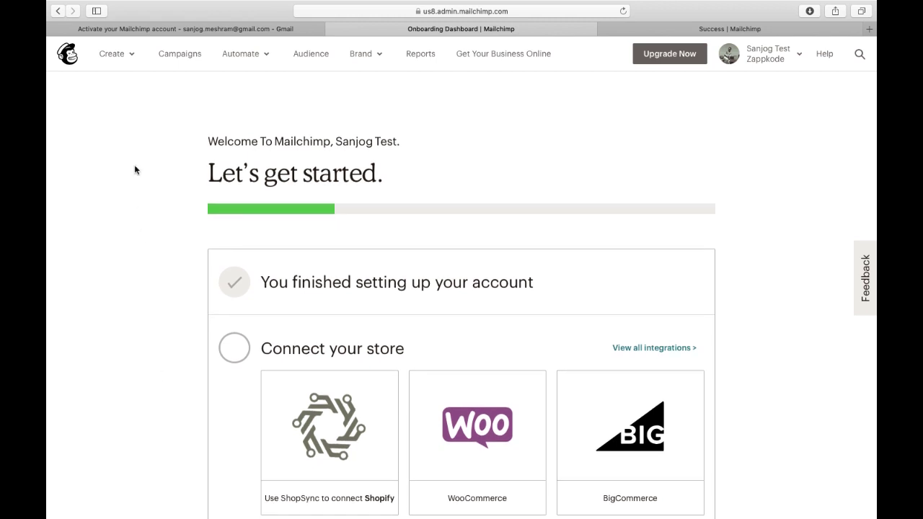
left_click(124, 56)
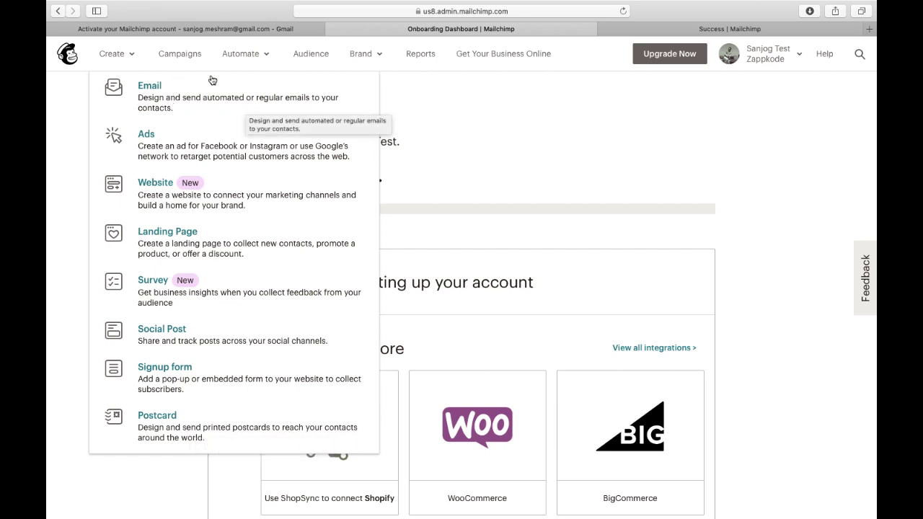
left_click(433, 98)
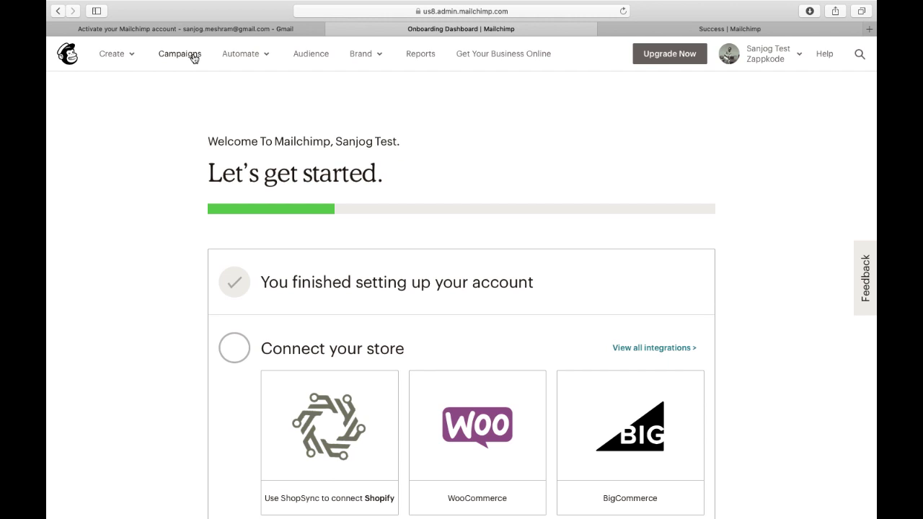
left_click(261, 59)
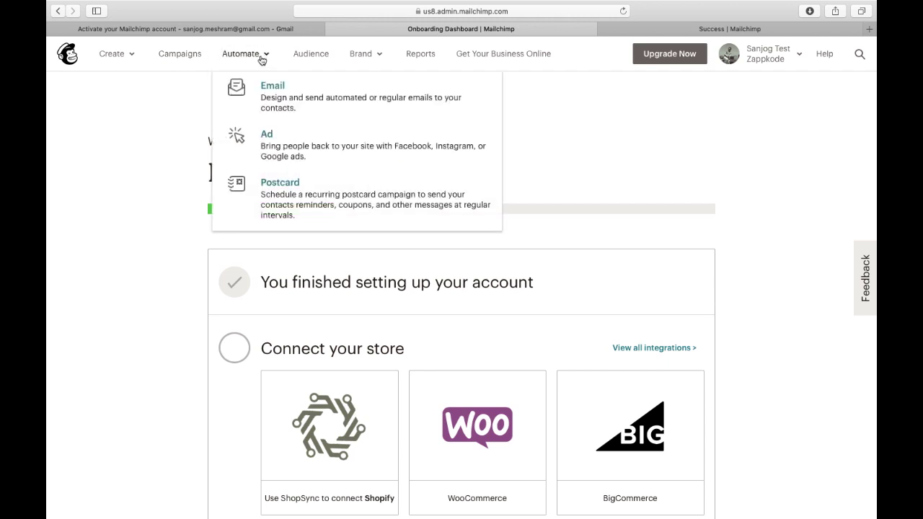
left_click(141, 115)
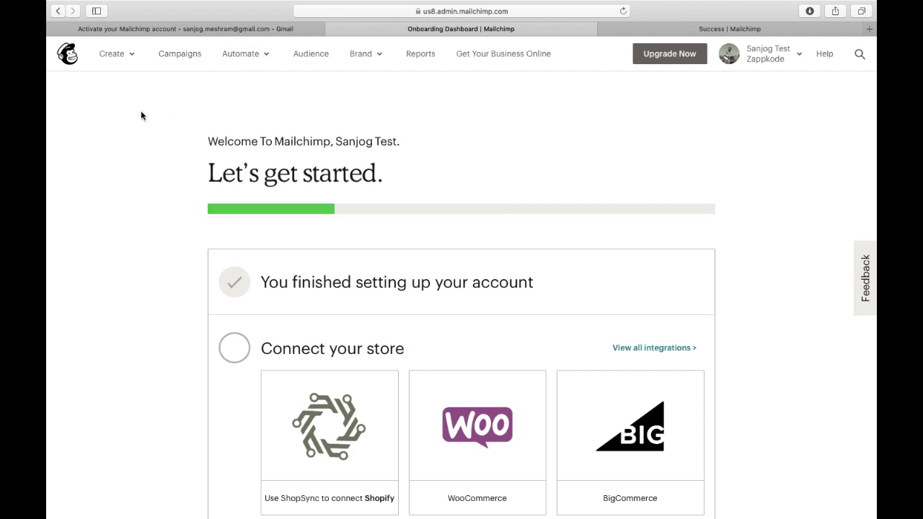
Open the Audience dashboard and review Zappkode's summary of 1 contact.
left_click(322, 59)
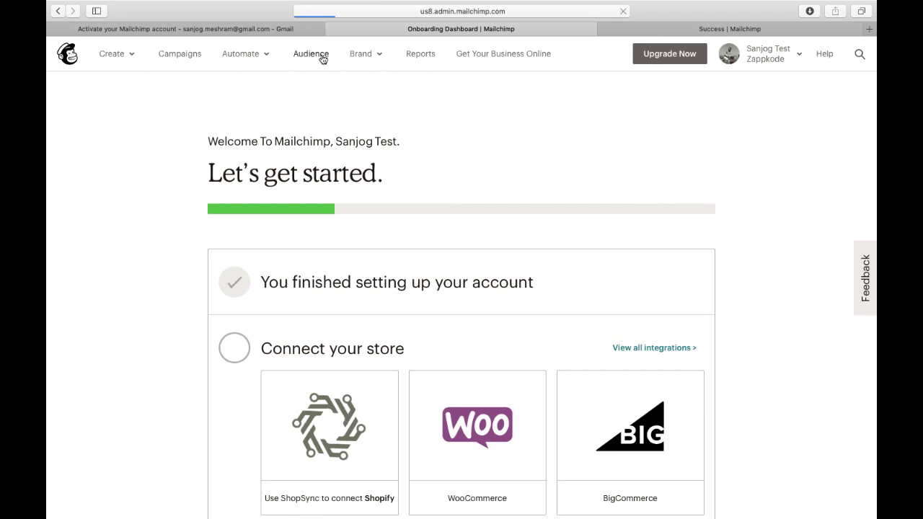
scroll(218, 317, "down", 3)
scroll(218, 317, "down", 2)
scroll(218, 317, "up", 5)
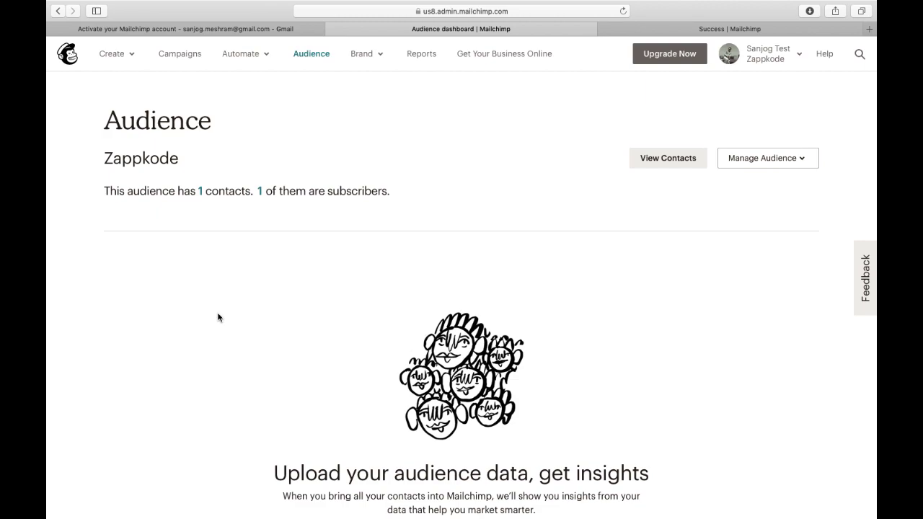
scroll(218, 318, "down", 4)
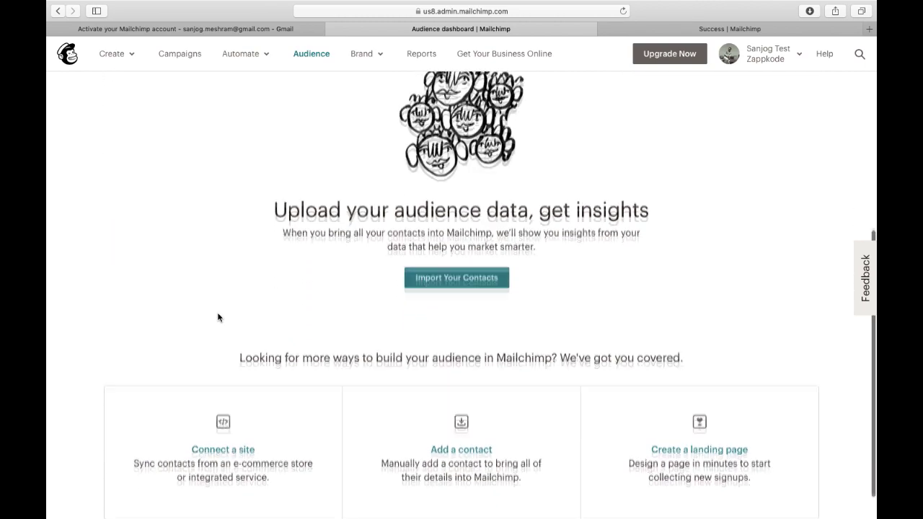
scroll(217, 317, "up", 3)
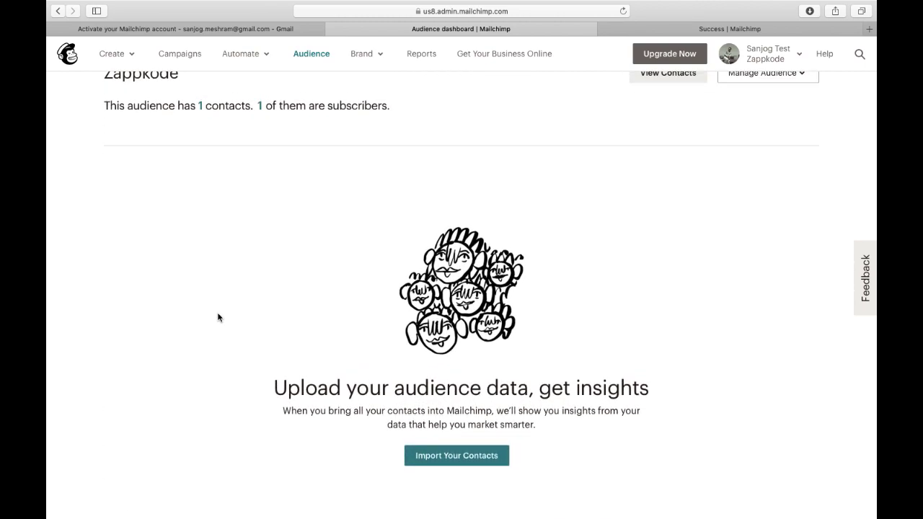
scroll(218, 317, "up", 1)
scroll(218, 317, "up", 2)
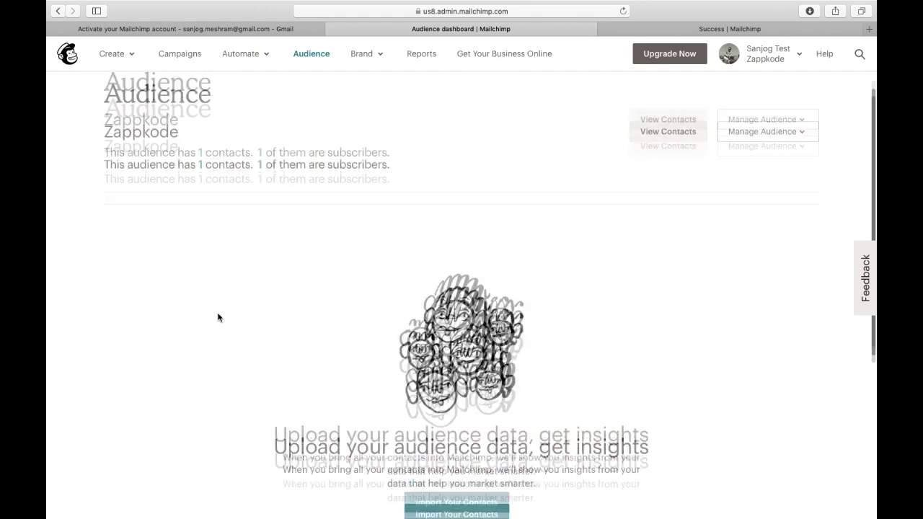
scroll(217, 317, "up", 1)
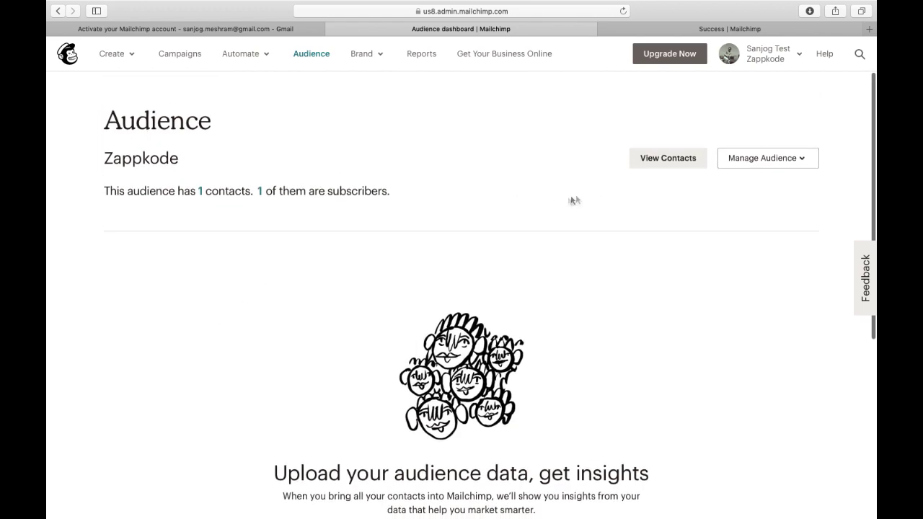
scroll(562, 202, "down", 1)
scroll(564, 203, "up", 1)
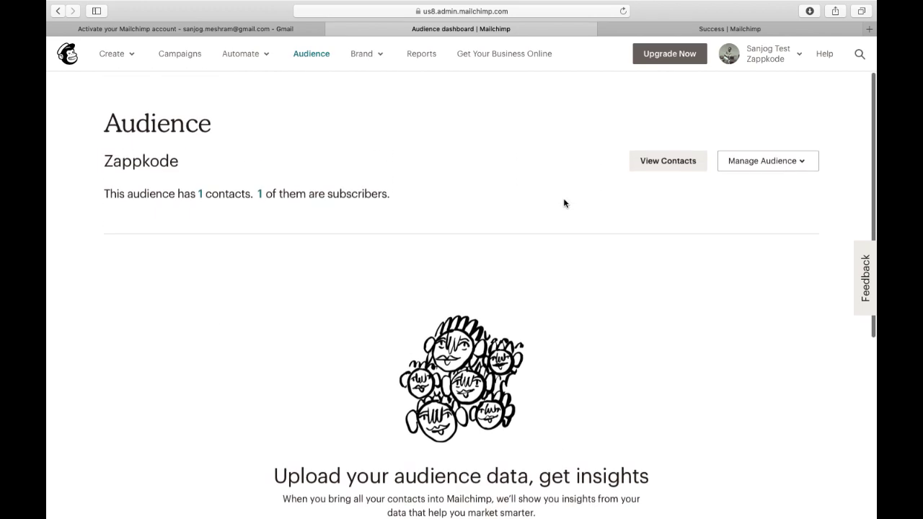
Open Manage Audience > Add a subscriber and look through the name, address and phone fields.
left_click(764, 159)
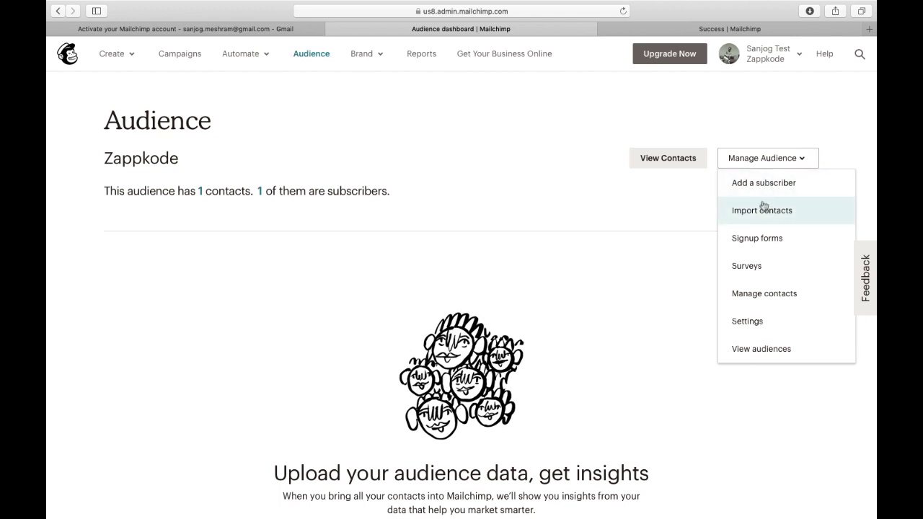
left_click(778, 189)
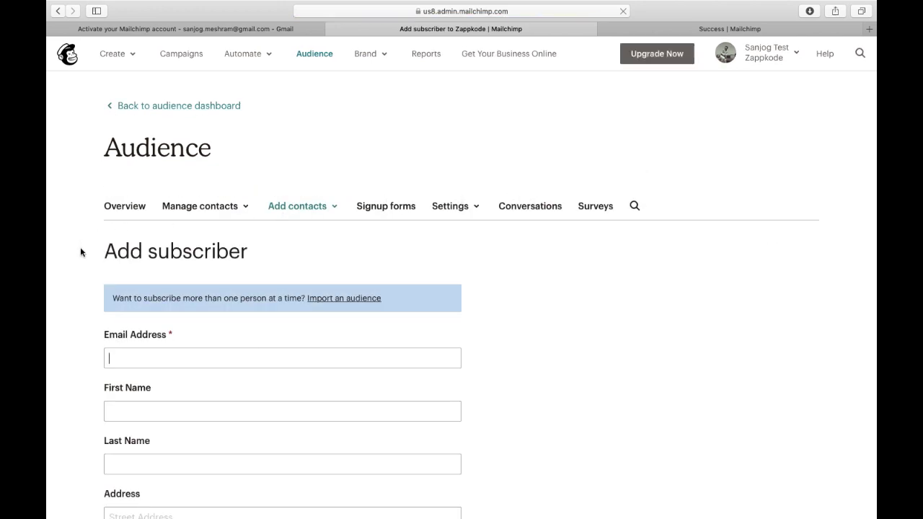
scroll(77, 381, "down", 2)
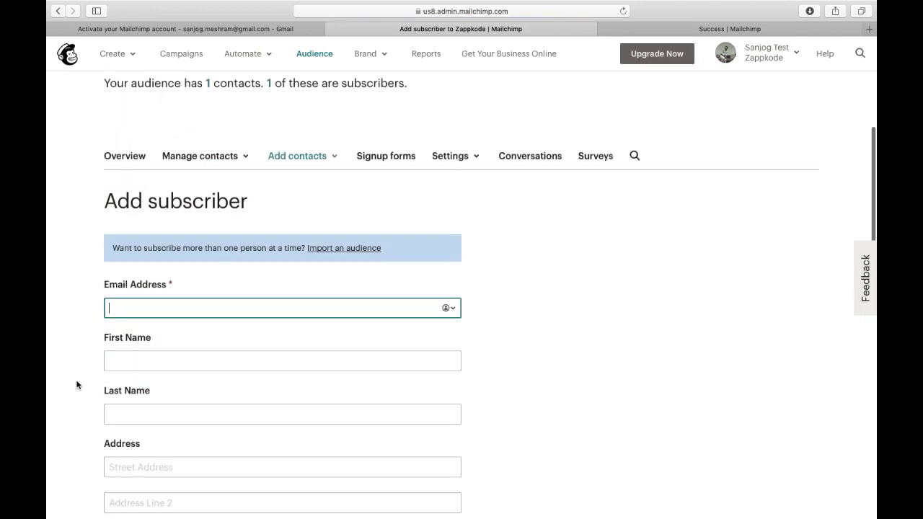
scroll(76, 383, "down", 2)
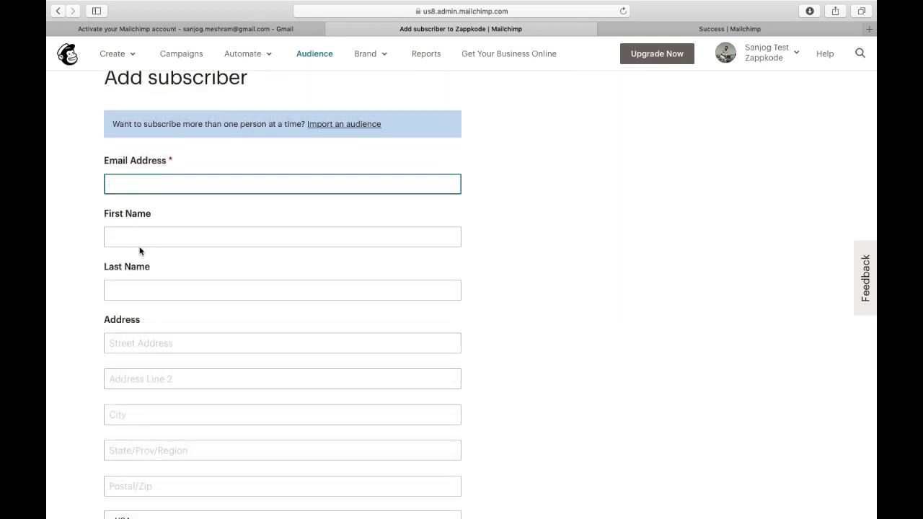
left_click(139, 236)
left_click(137, 285)
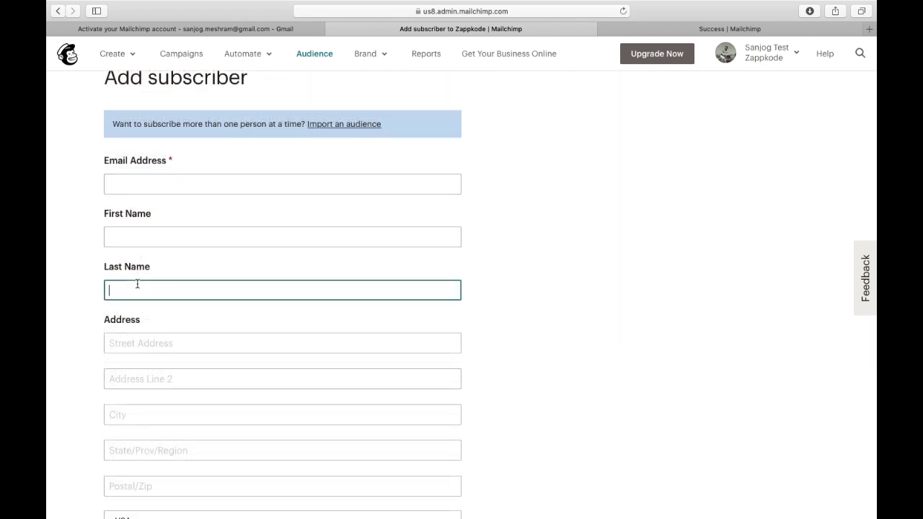
left_click(132, 351)
scroll(132, 351, "down", 6)
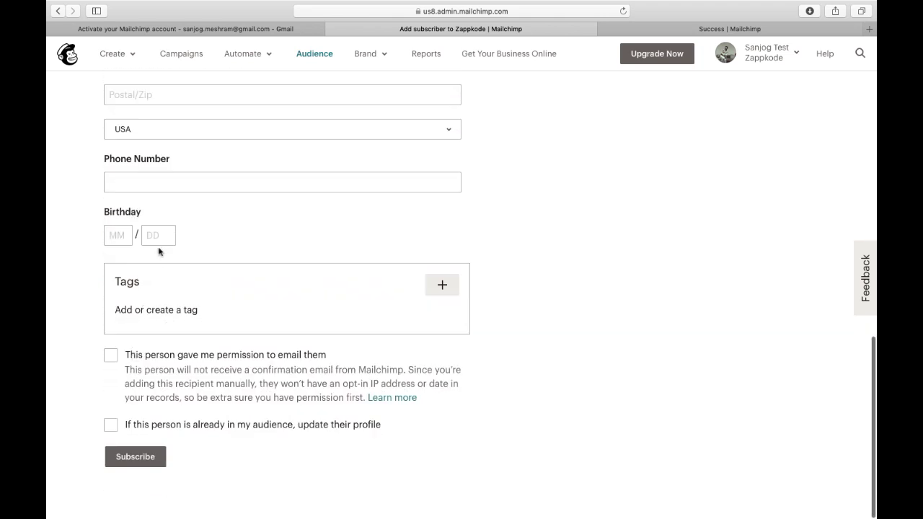
left_click(141, 189)
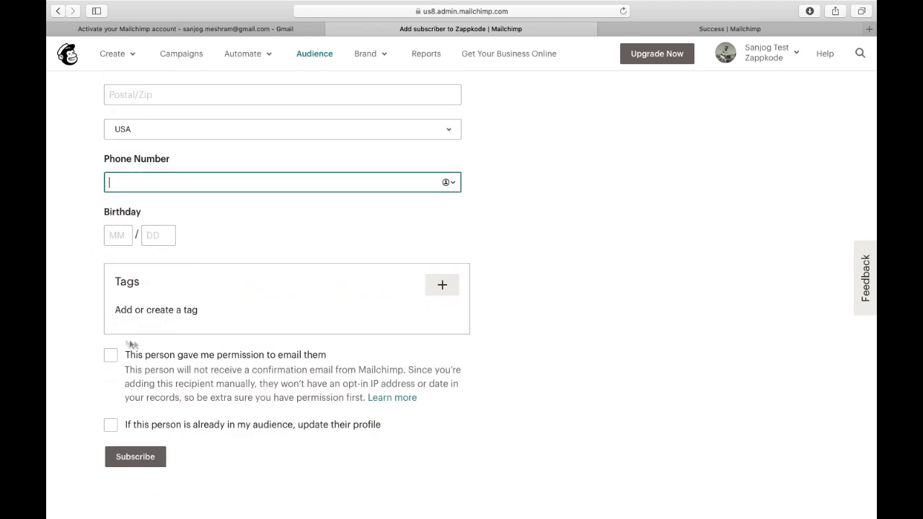
scroll(113, 318, "up", 10)
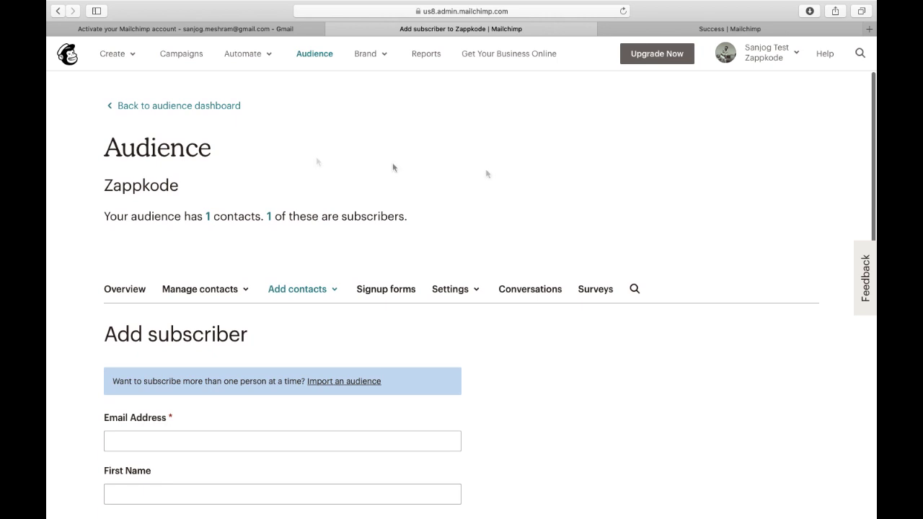
Check the add-contacts options, dismiss them, and return to the audience dashboard.
left_click(323, 289)
left_click(237, 201)
left_click(57, 11)
Choose Manage Audience > Import contacts with Copy/paste from file and continue to the paste step.
left_click(784, 150)
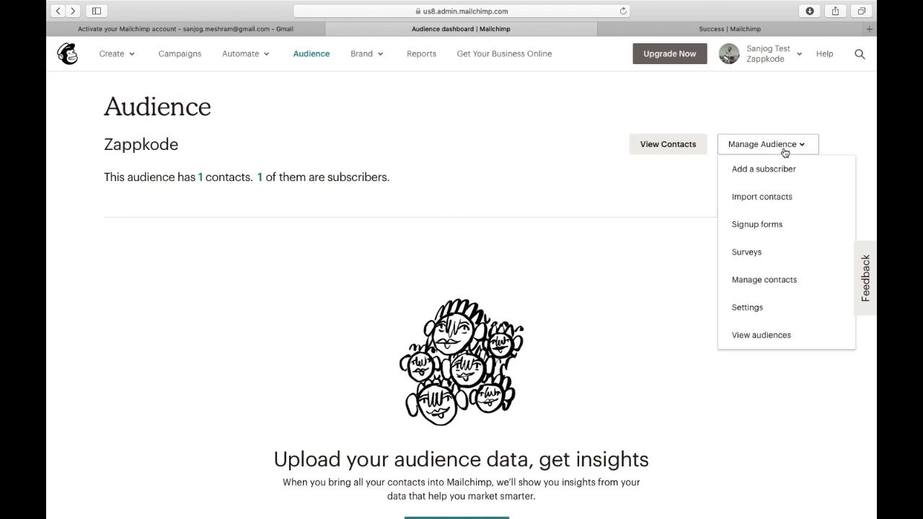
left_click(772, 196)
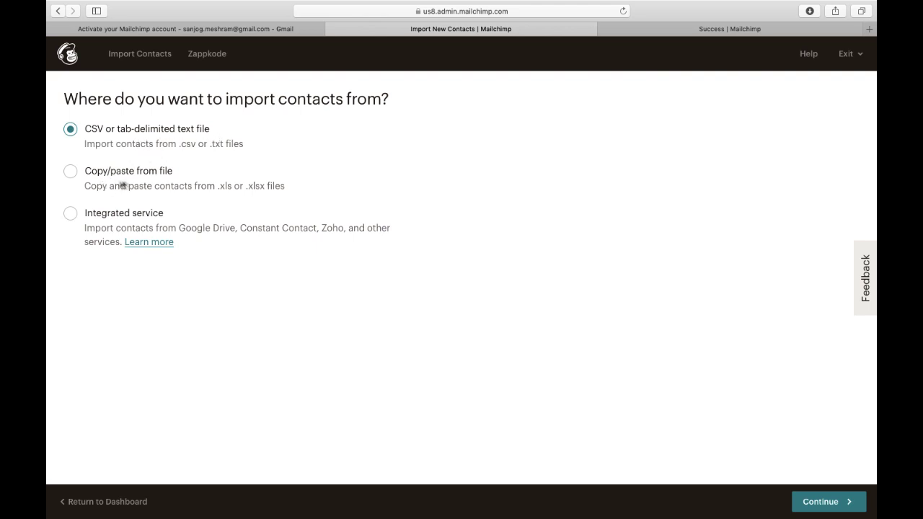
left_click(71, 172)
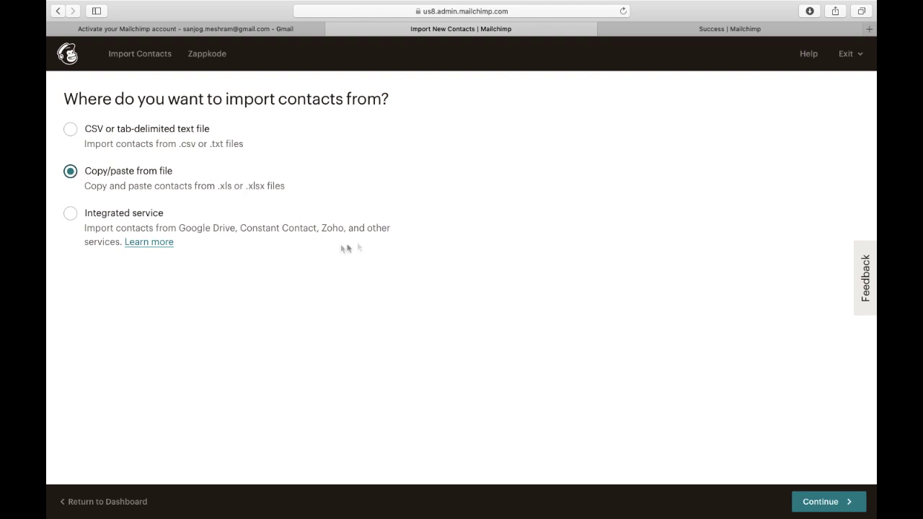
left_click(834, 508)
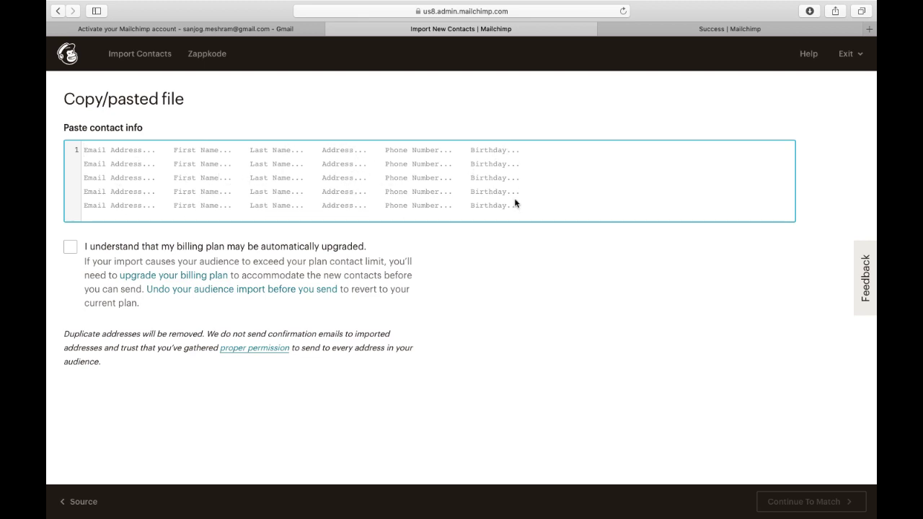
key("super+Tab")
key("super+Tab")
key("super+Tab")
key("super+Tab")
Bring up the DM4 Contacts sheet and locate the contact data, closing a mail app opened by mistake.
left_click(364, 269)
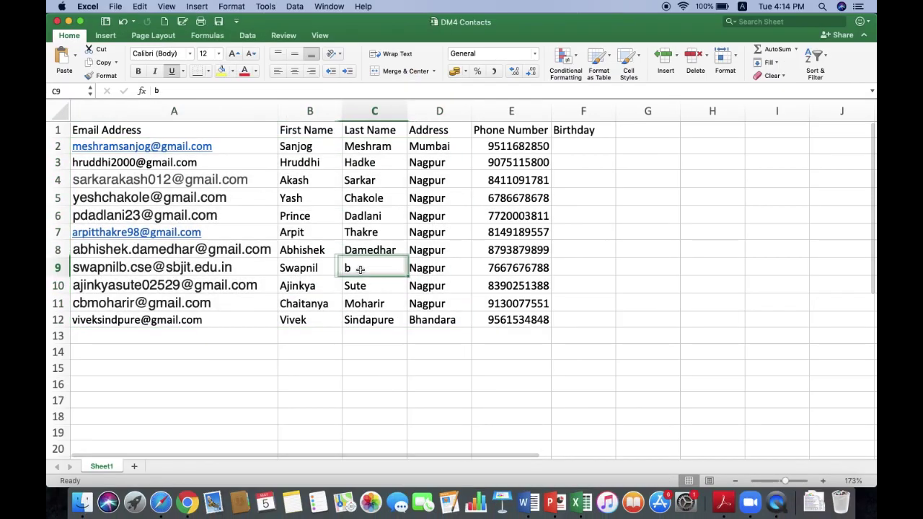
scroll(317, 232, "up", 2)
left_click(174, 130)
key("Tab")
key("Tab")
key("Tab")
key("Tab")
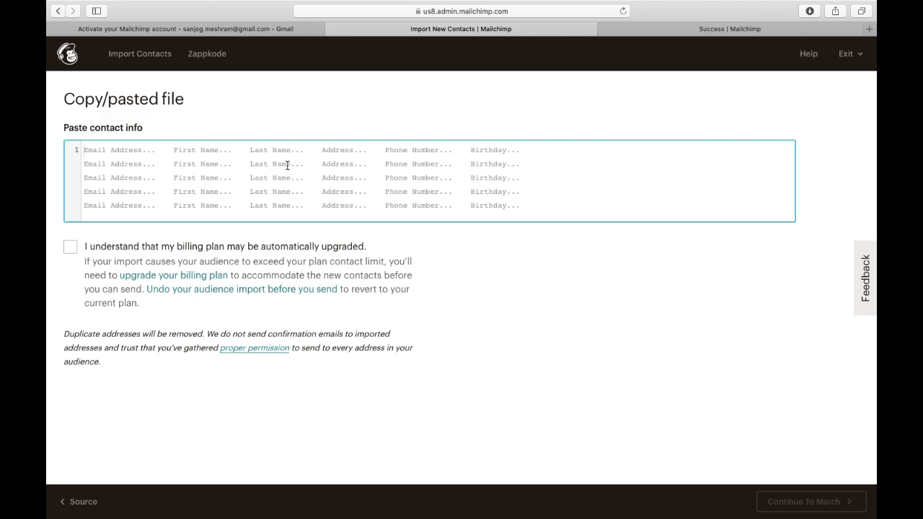
key("super+Tab")
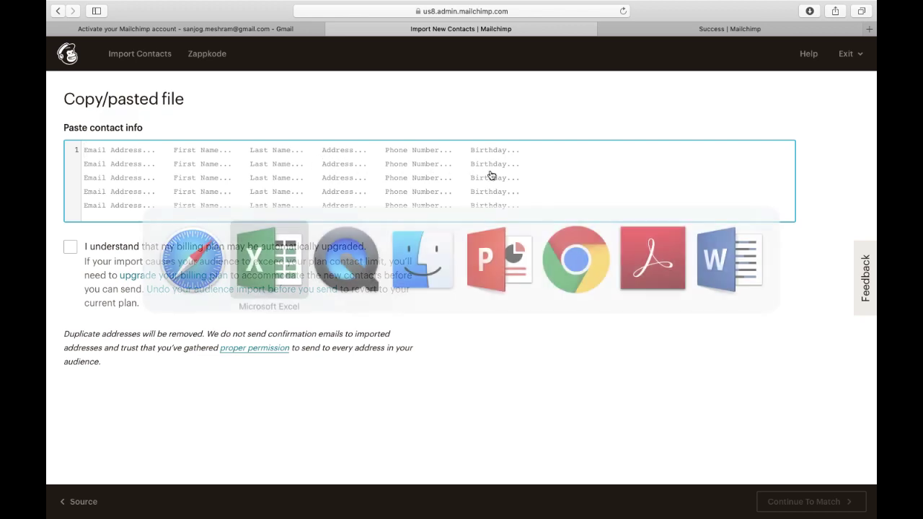
key("Right")
key("Left")
key("Left")
key("Left")
key("Left")
key("Left")
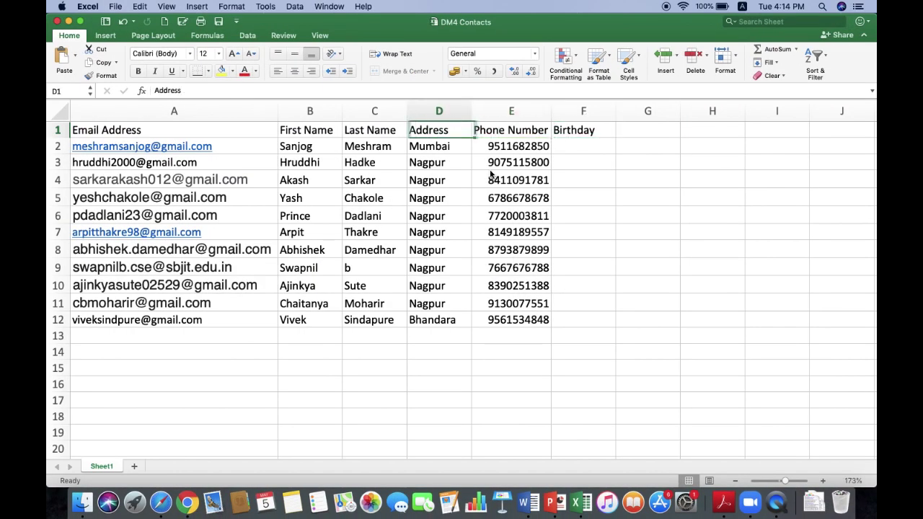
key("Down")
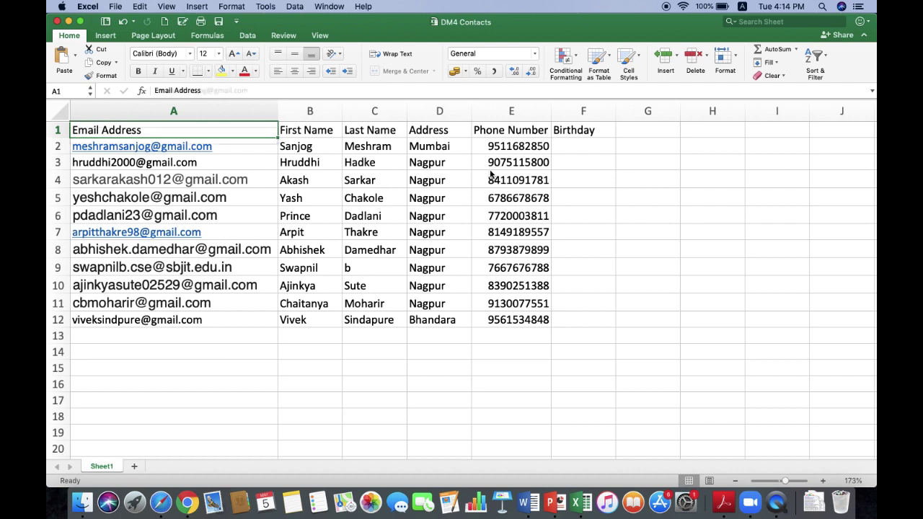
key("shift+Down")
key("shift+Down")
key("shift+Down")
key("shift+Down")
key("shift+Down")
key("shift+Down")
key("shift+Down")
key("shift+Down")
key("shift+Down")
key("shift+Down")
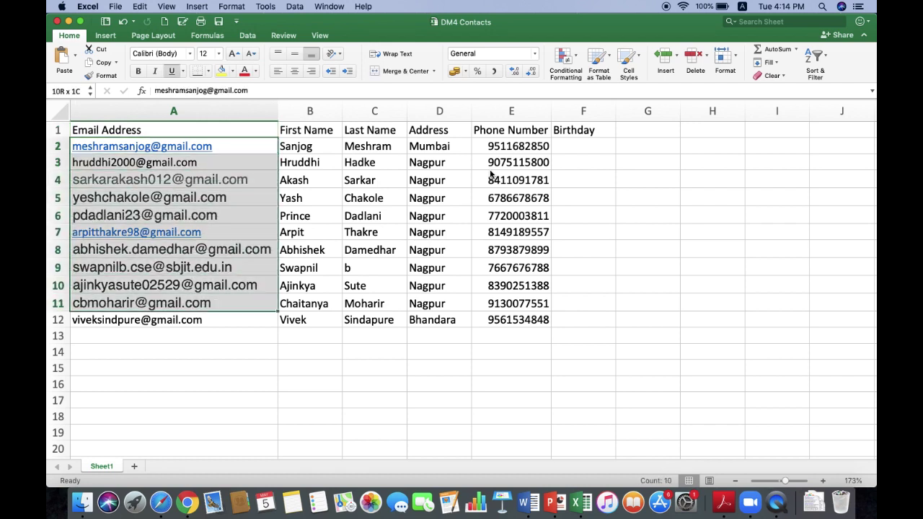
key("Right")
key("Left")
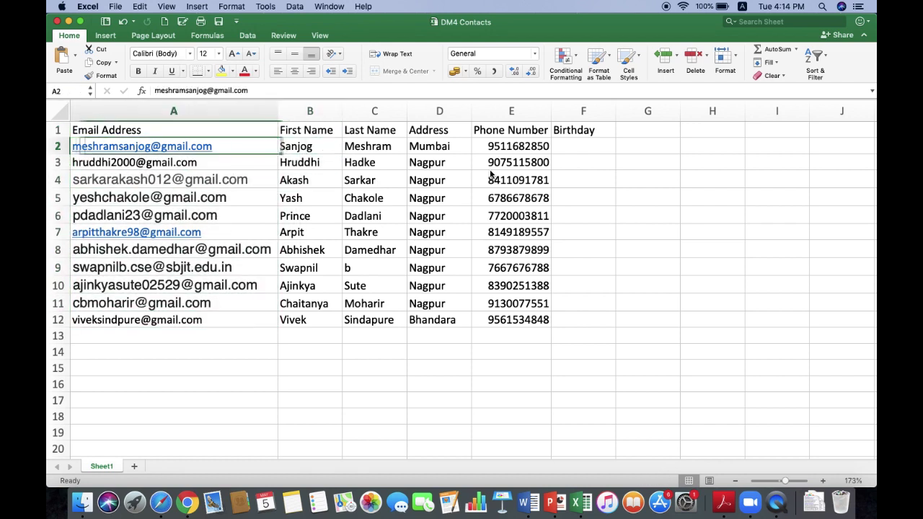
key("Right")
key("Right")
key("Right")
key("Right")
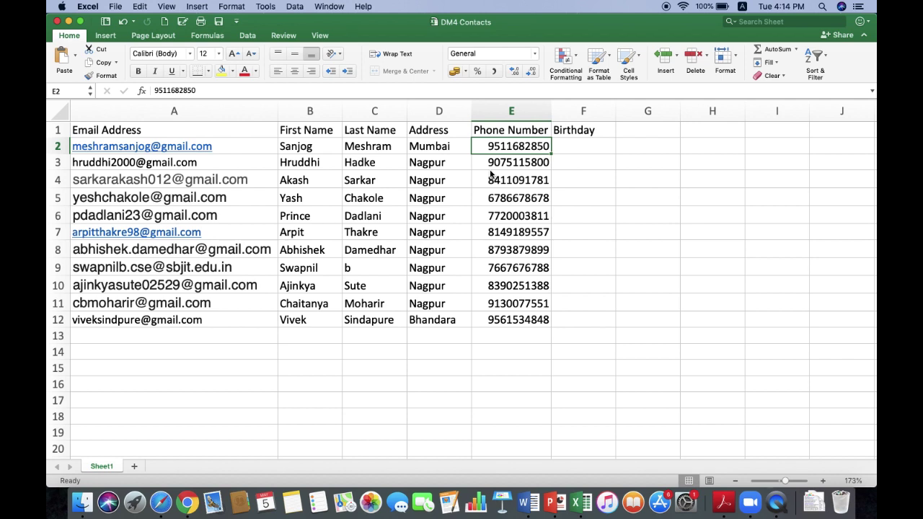
key("Right")
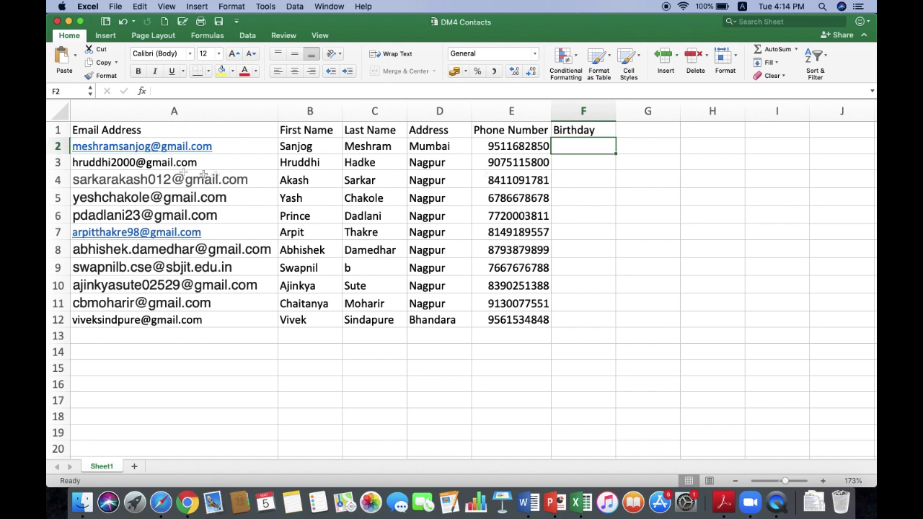
left_click(257, 148)
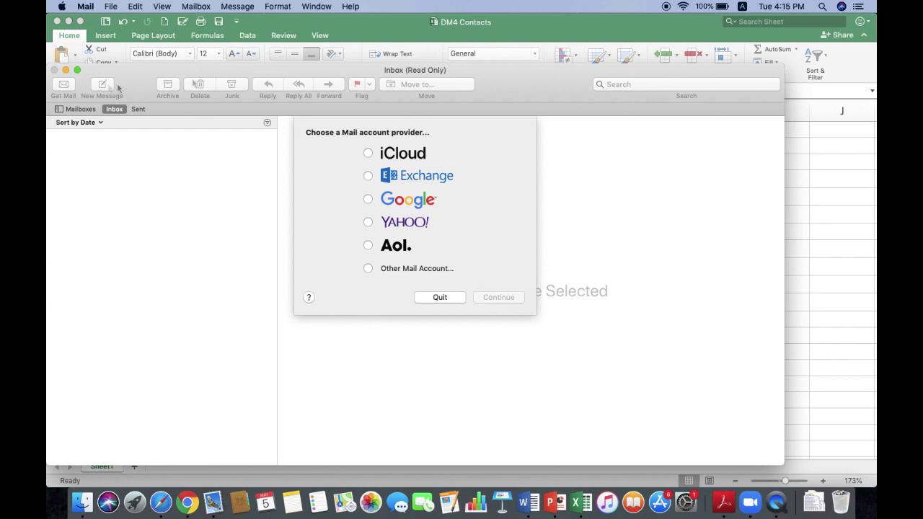
left_click(64, 70)
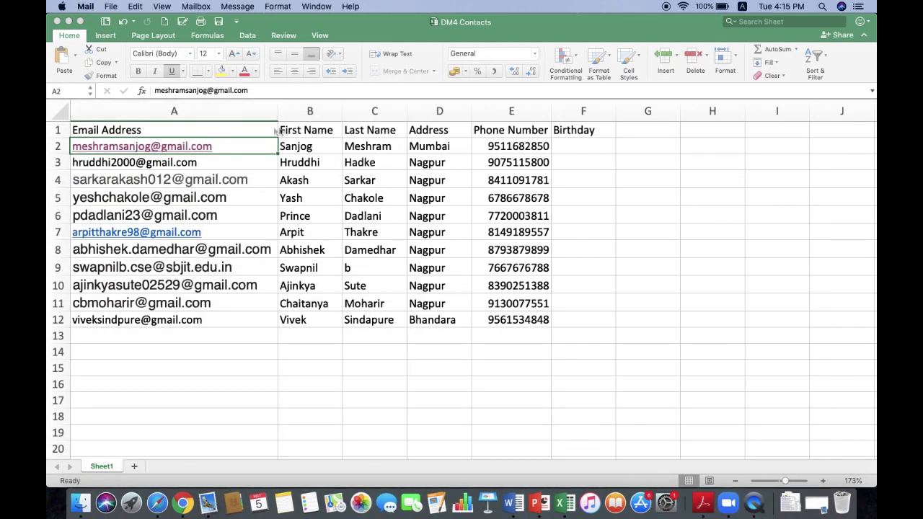
left_click(326, 144)
Copy the 11 contact rows A2:E12 and switch back to Mailchimp's paste page.
key("Up")
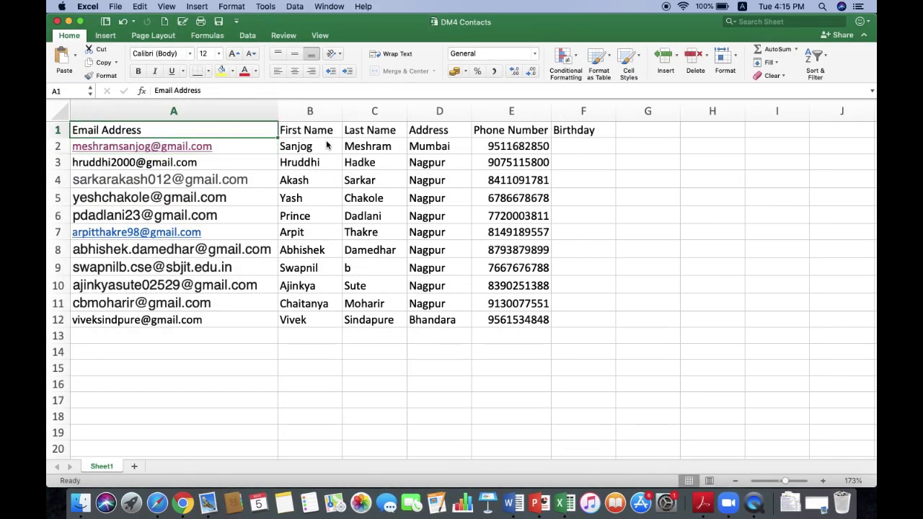
key("Down")
key("shift+Right")
key("shift+Right")
key("shift+Right")
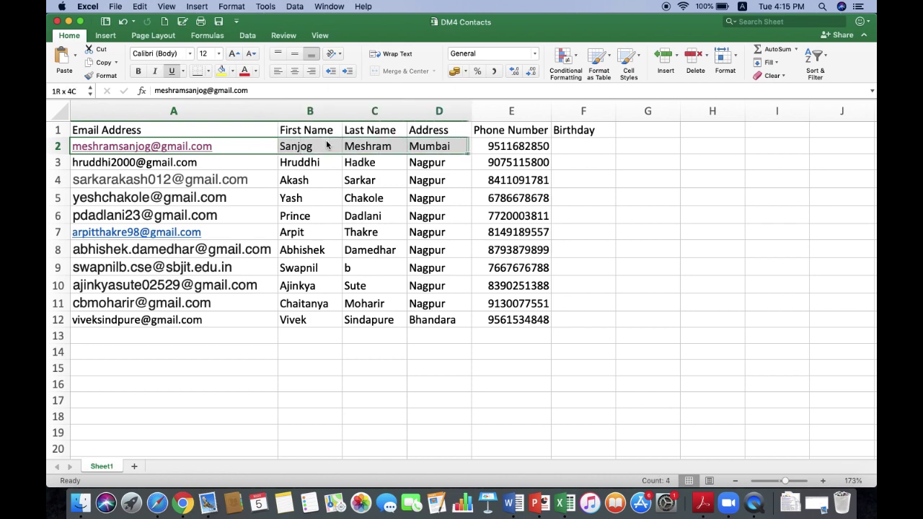
key("shift+Right")
key("shift+Down")
key("shift+Down")
key("shift+Down")
key("shift+Down")
key("shift+Down")
key("shift+Down")
key("shift+Down")
key("shift+Down")
key("shift+Down")
key("shift+Down")
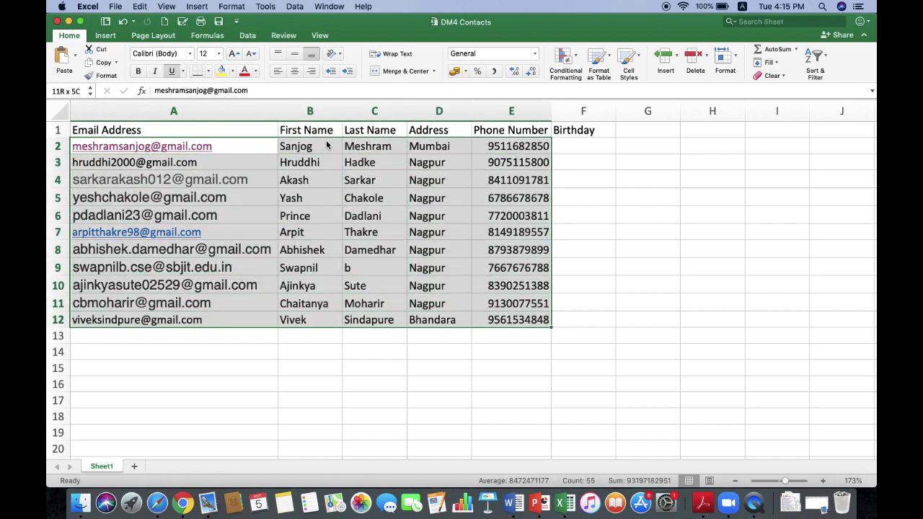
key("super+c")
key("super+Tab")
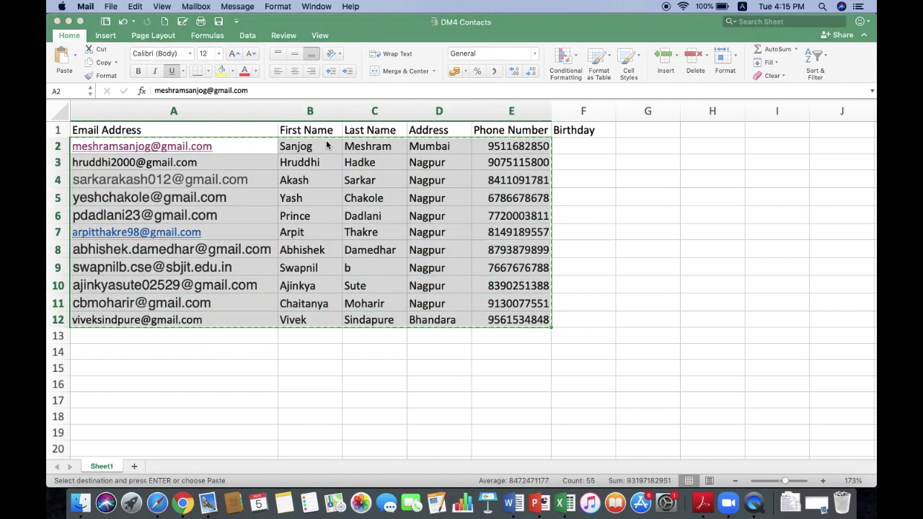
key("super+Tab")
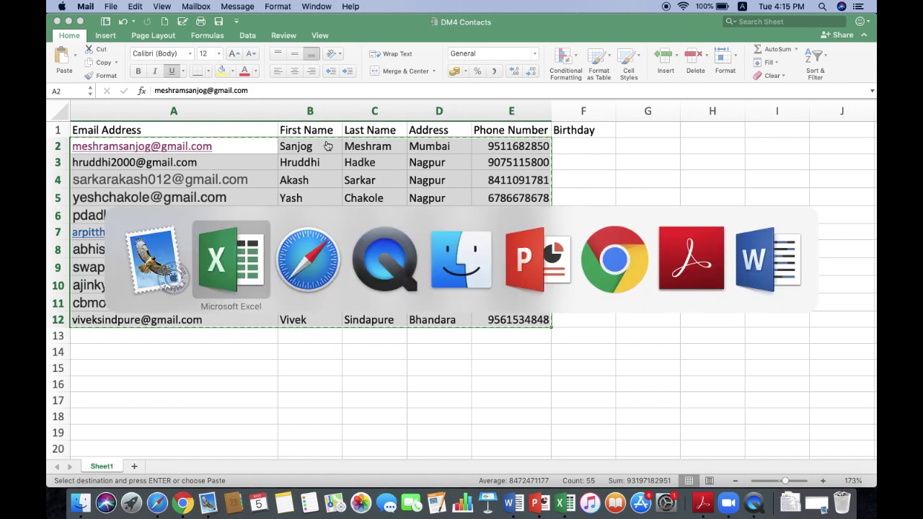
key("super+Tab")
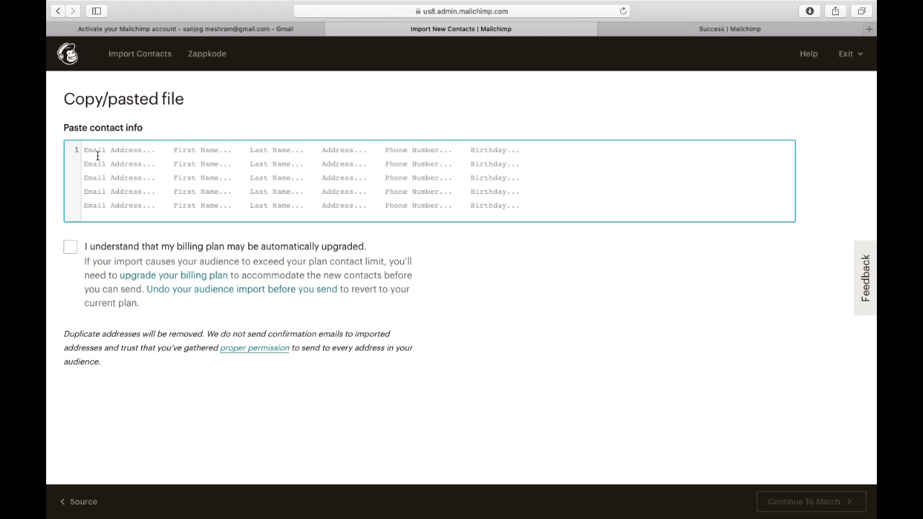
Paste the 11 contacts into the import box, accept the billing-plan upgrade notice, and continue to matching.
key("super+v")
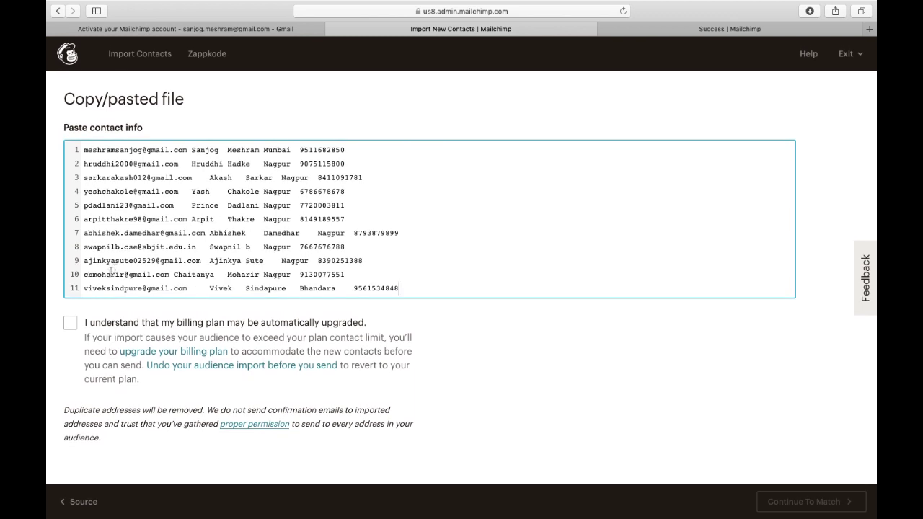
left_click(70, 325)
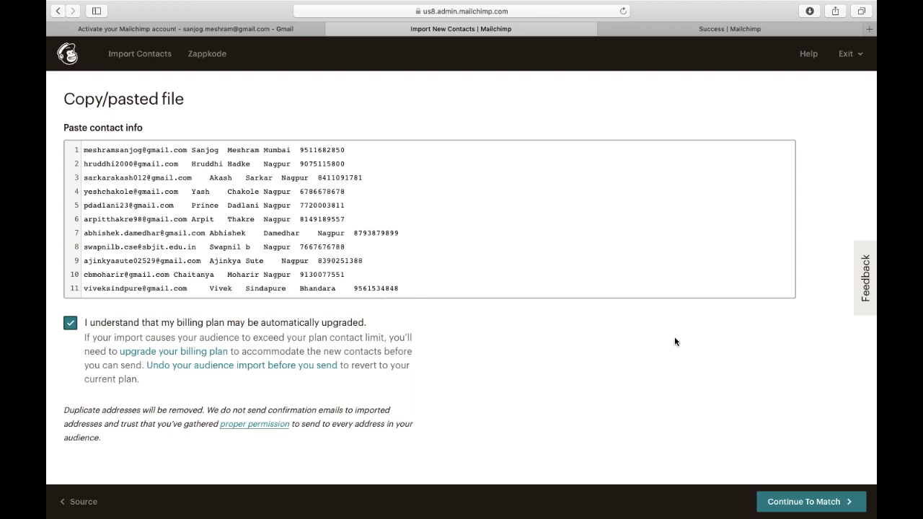
left_click(811, 509)
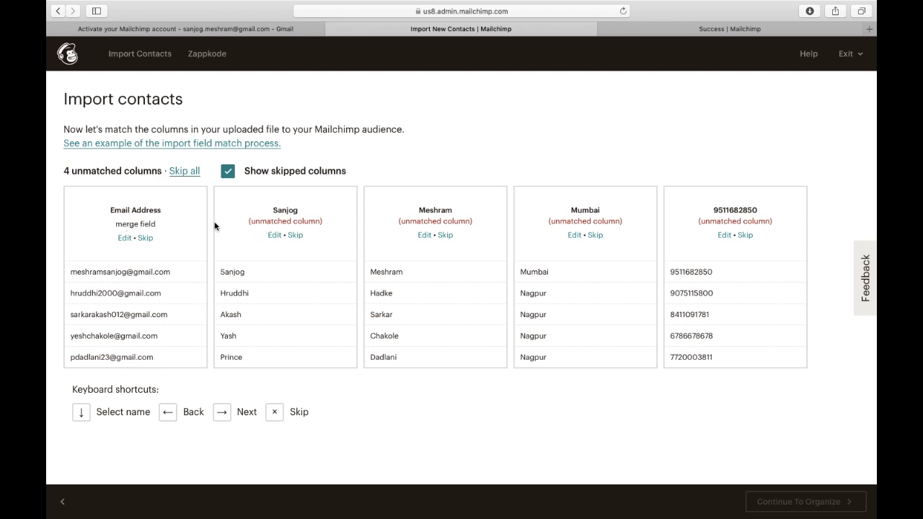
Map the first two unmatched columns to First Name and Last Name.
left_click(275, 236)
left_click(279, 211)
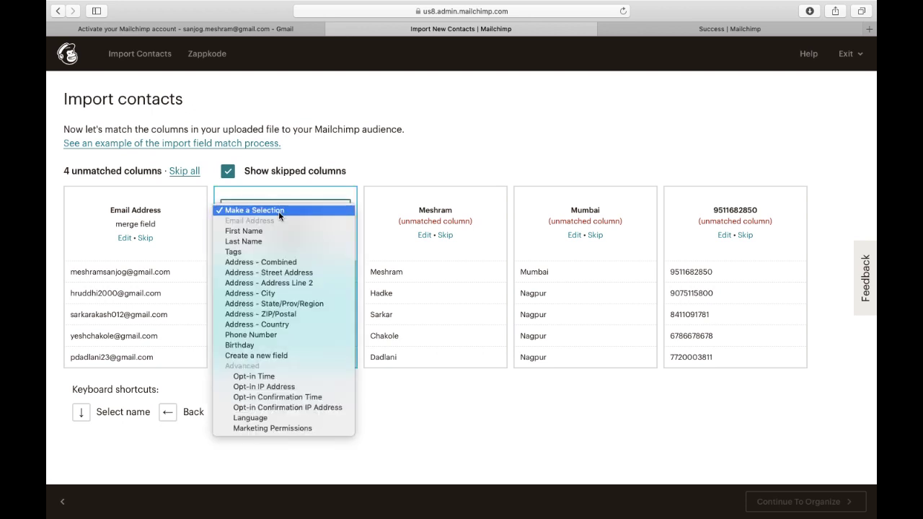
left_click(266, 229)
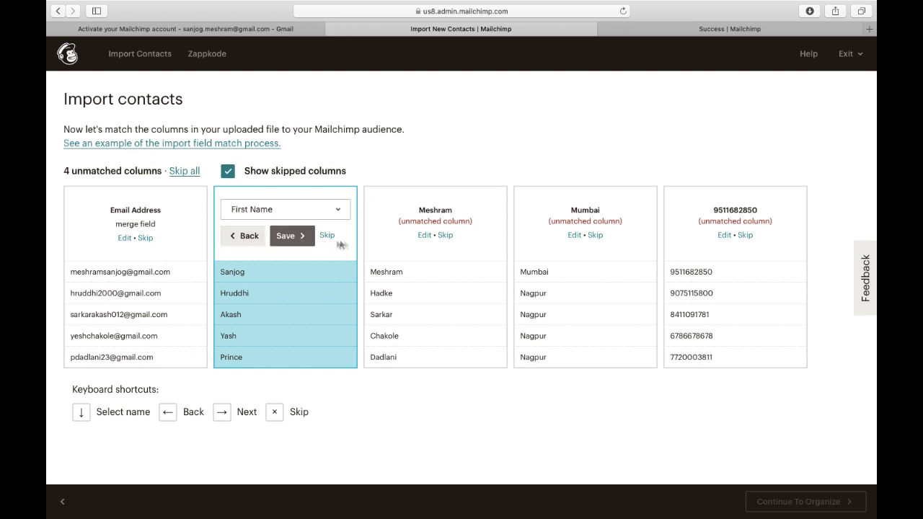
left_click(302, 237)
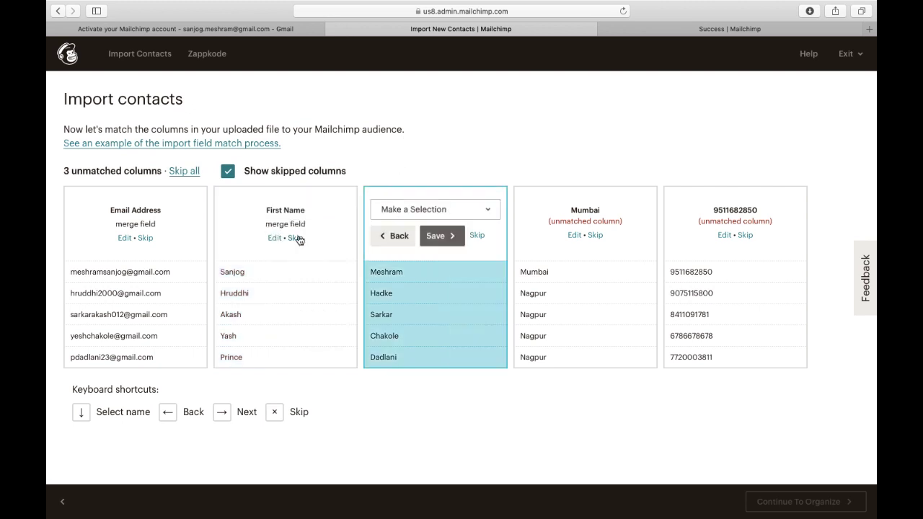
left_click(457, 209)
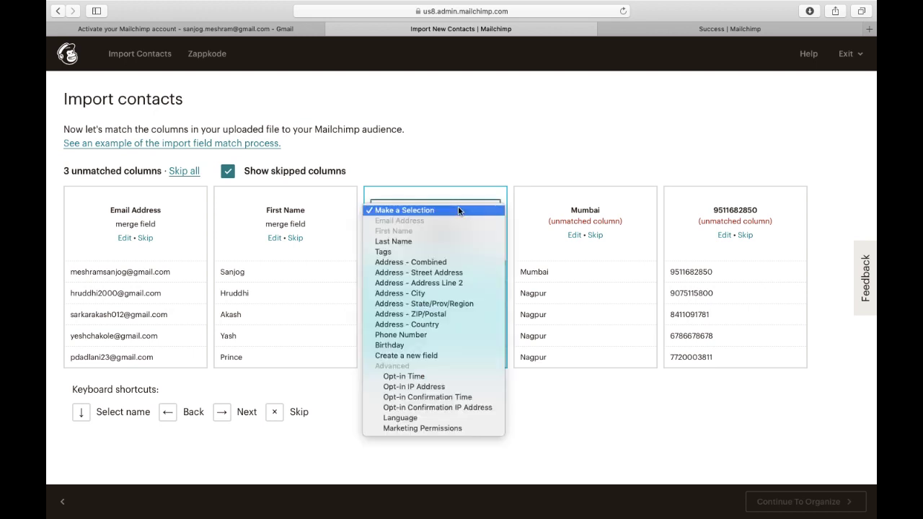
left_click(426, 242)
left_click(442, 240)
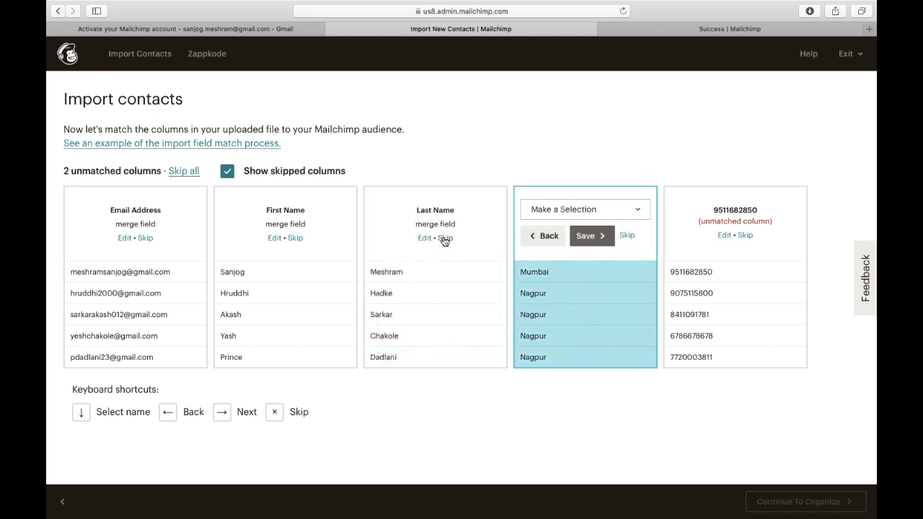
Map the city and phone columns to Address - City and Phone Number, then continue.
left_click(602, 209)
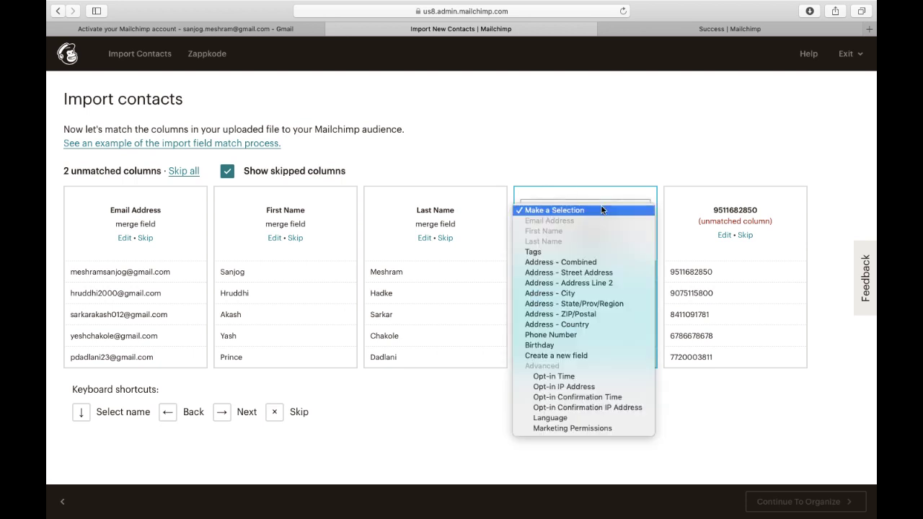
left_click(579, 294)
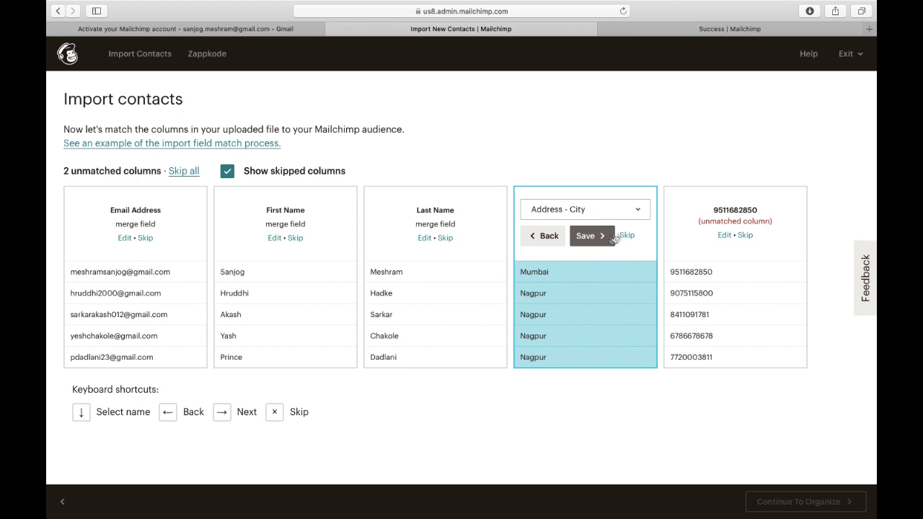
left_click(590, 243)
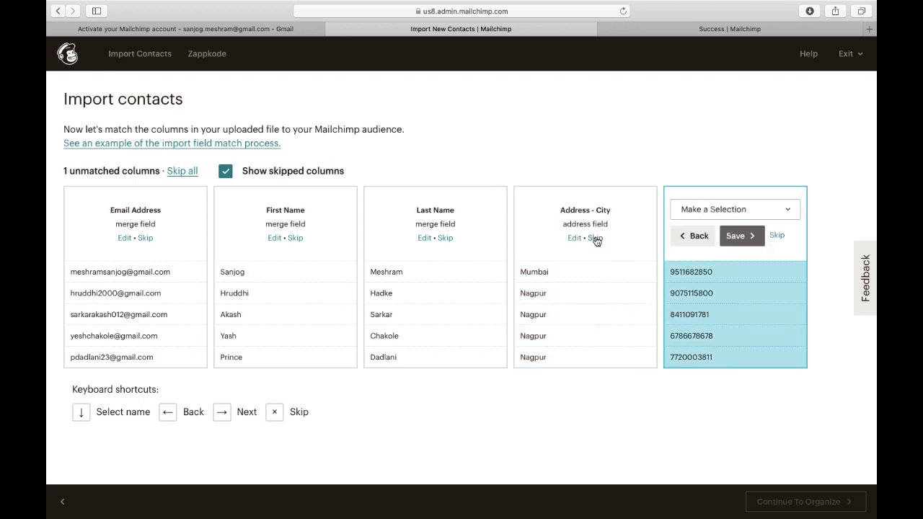
left_click(712, 210)
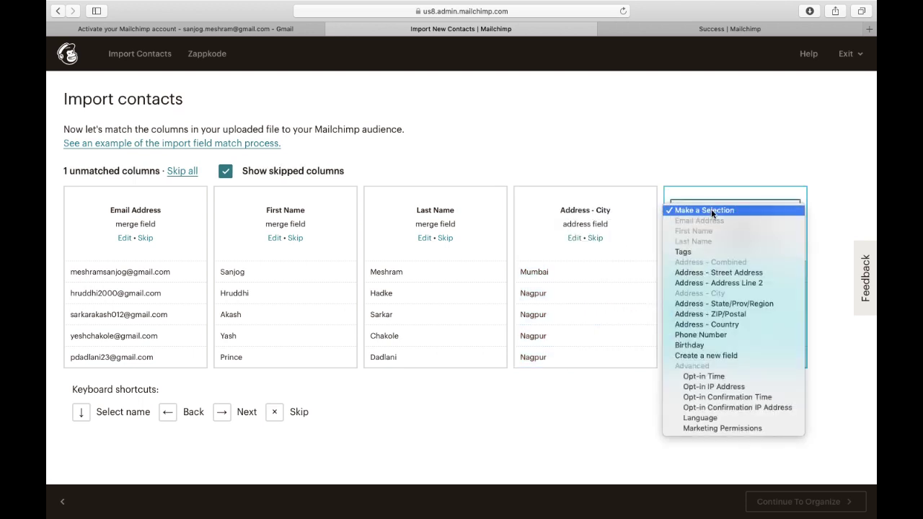
left_click(705, 335)
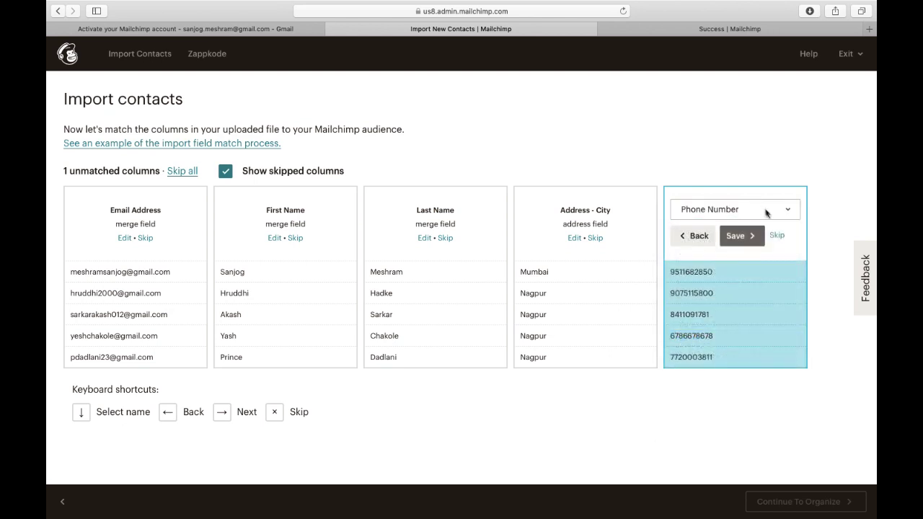
left_click(735, 236)
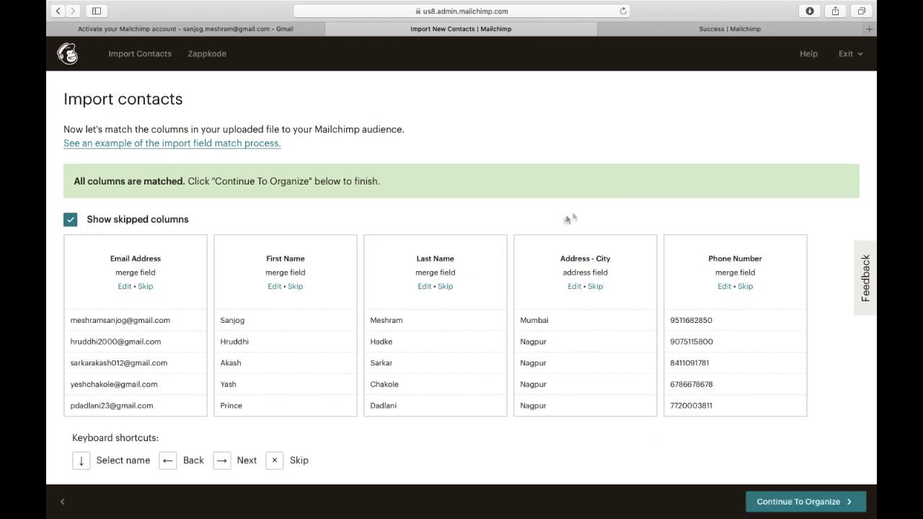
scroll(560, 218, "down", 1)
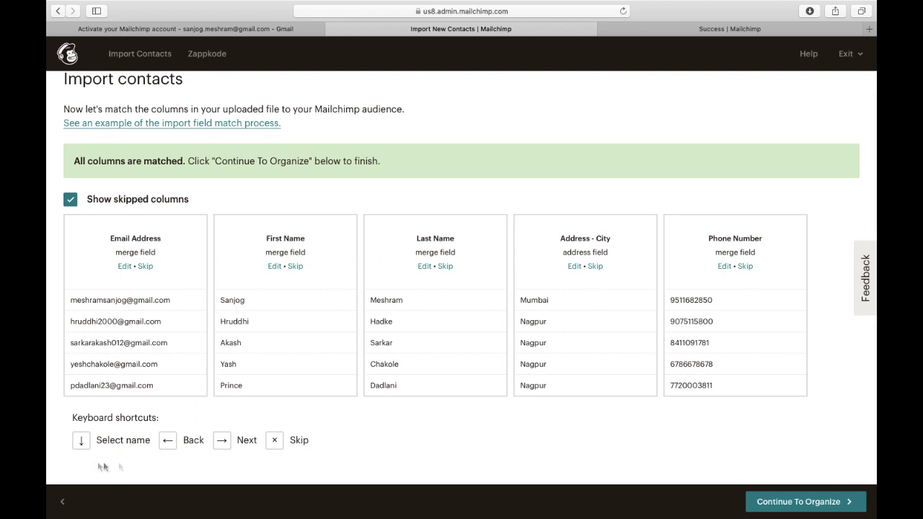
left_click(794, 503)
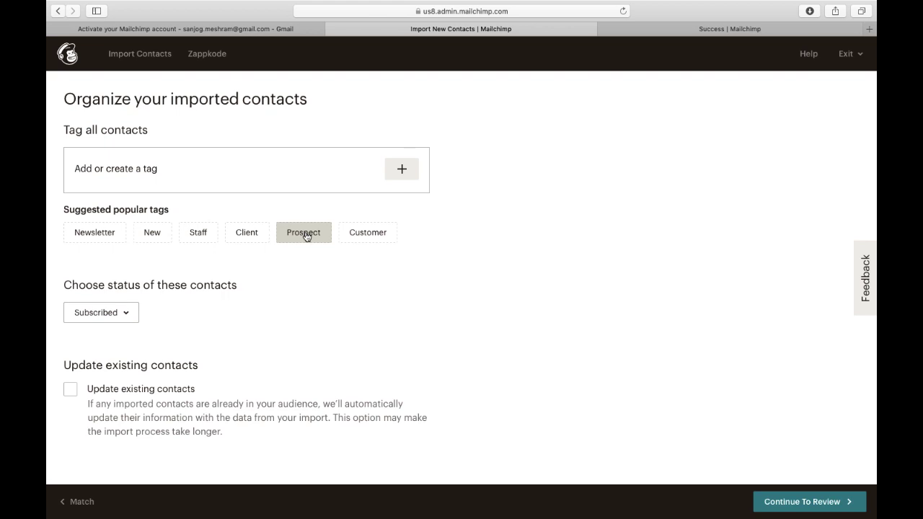
Tag the imported contacts Prospect, review the summary, and import them as subscribed.
left_click(311, 239)
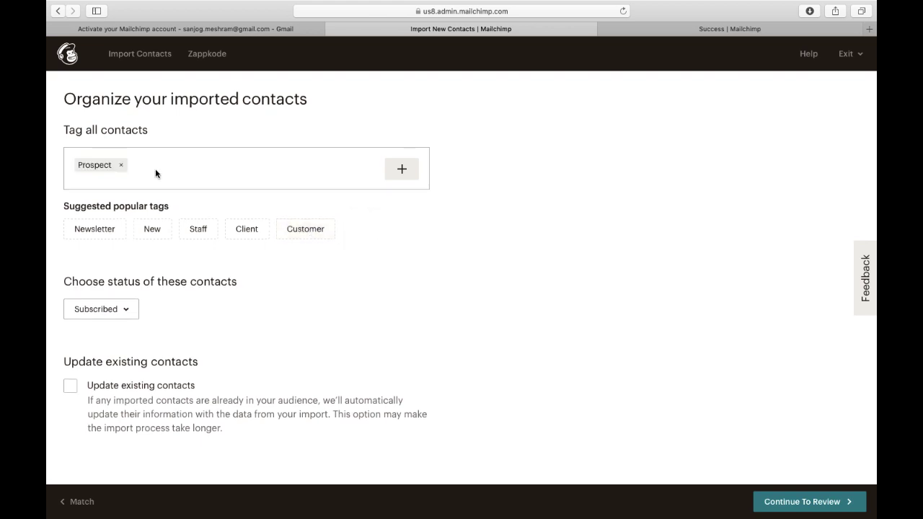
left_click(787, 506)
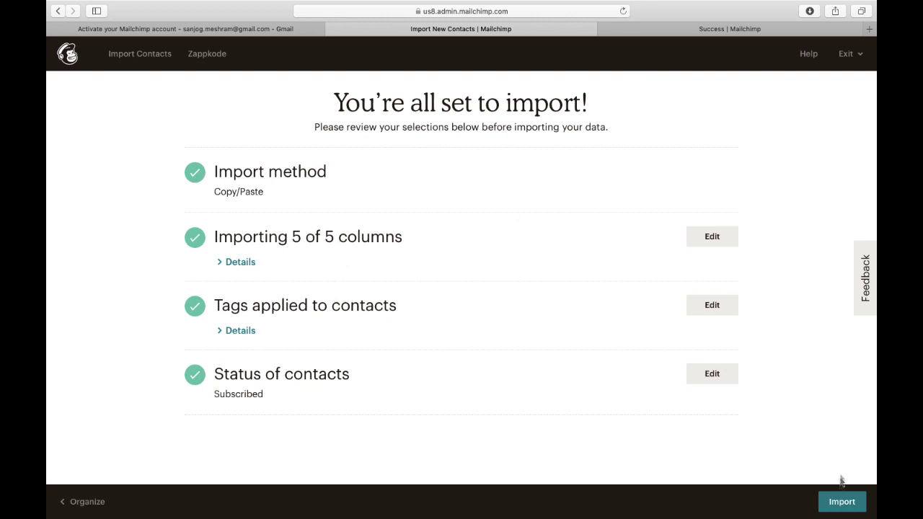
left_click(840, 504)
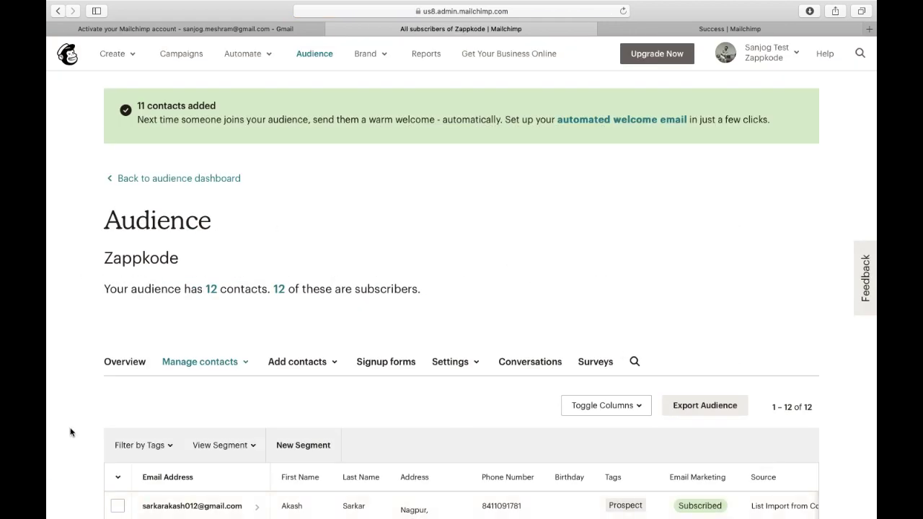
Scroll through the Zappkode contacts table to check the 12 subscribers and their Prospect tags.
scroll(72, 432, "down", 2)
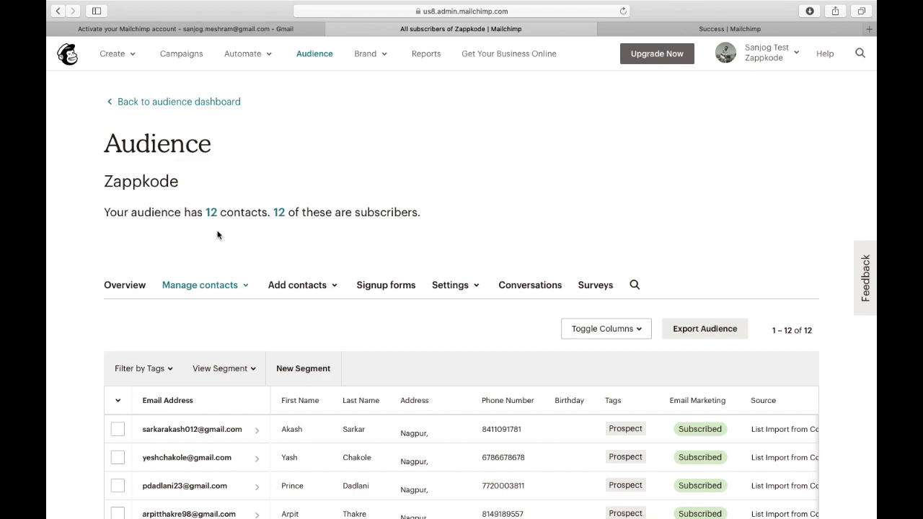
scroll(212, 238, "down", 5)
scroll(144, 256, "up", 1)
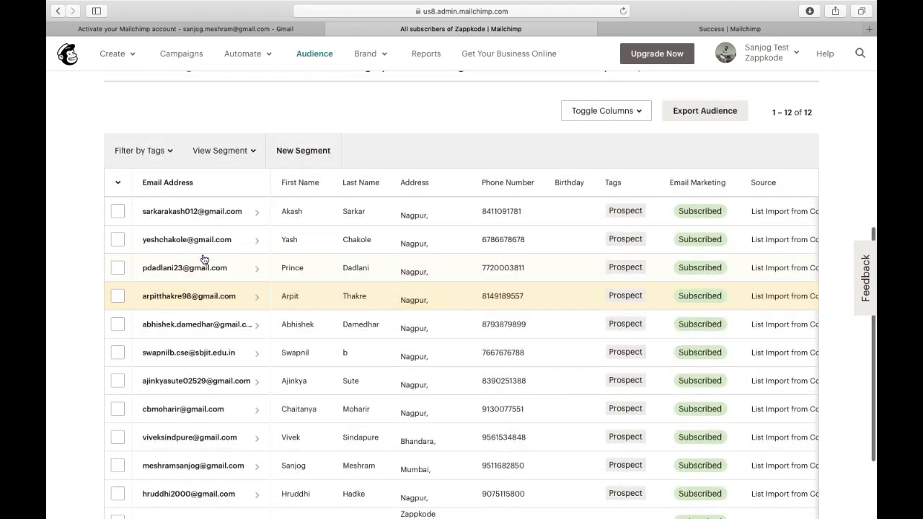
scroll(81, 290, "down", 2)
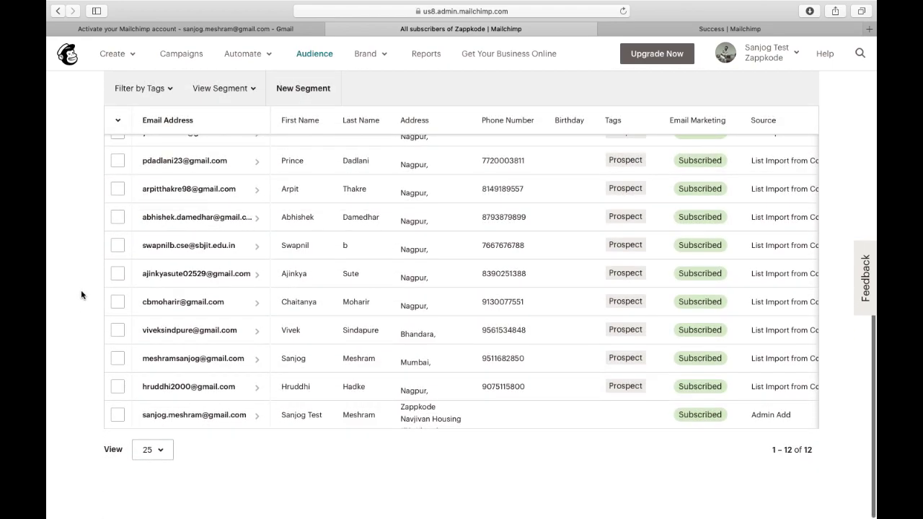
scroll(201, 424, "up", 5)
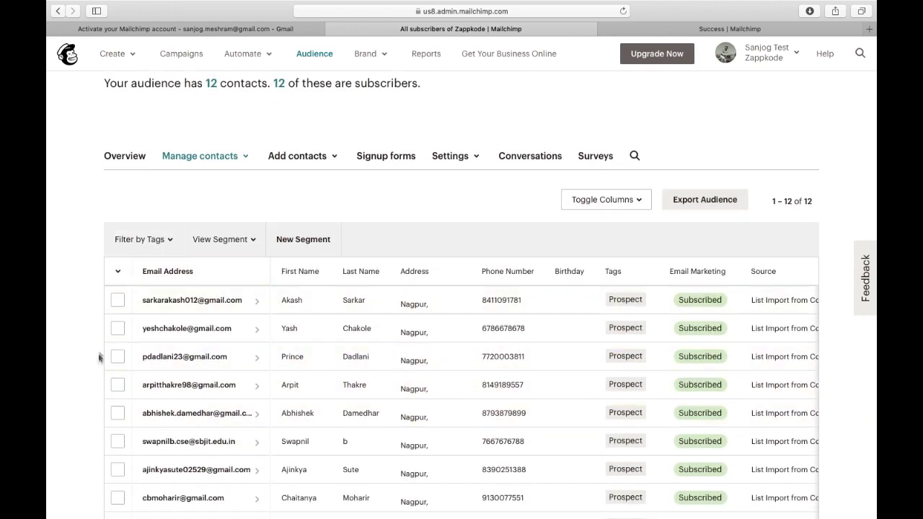
scroll(98, 354, "down", 4)
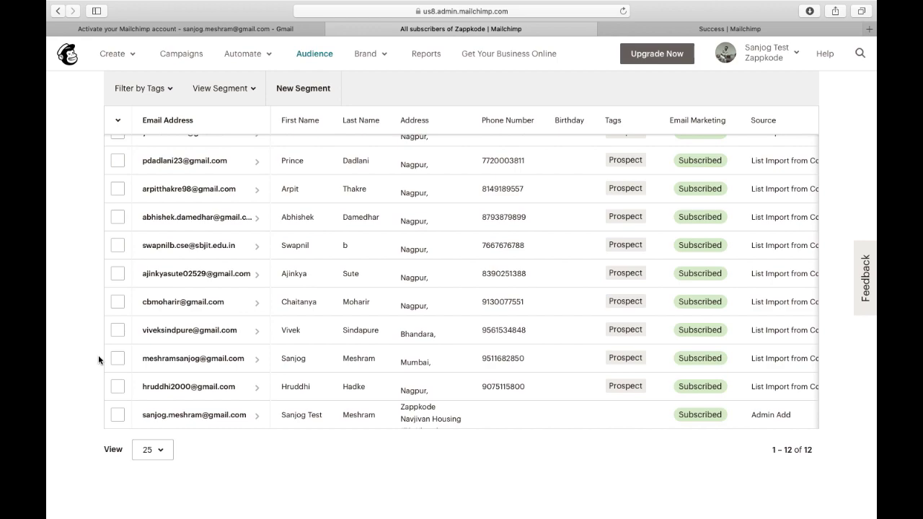
scroll(98, 354, "up", 6)
scroll(98, 354, "down", 6)
scroll(98, 355, "up", 8)
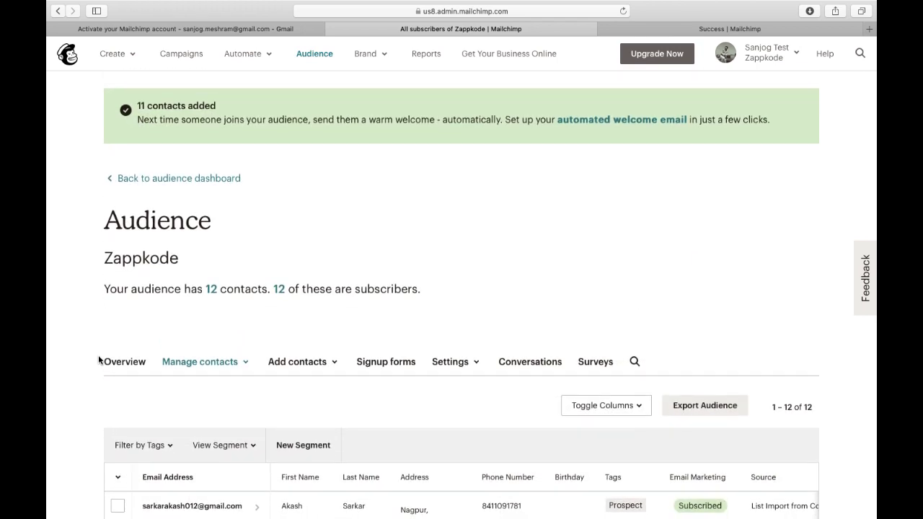
scroll(98, 356, "down", 1)
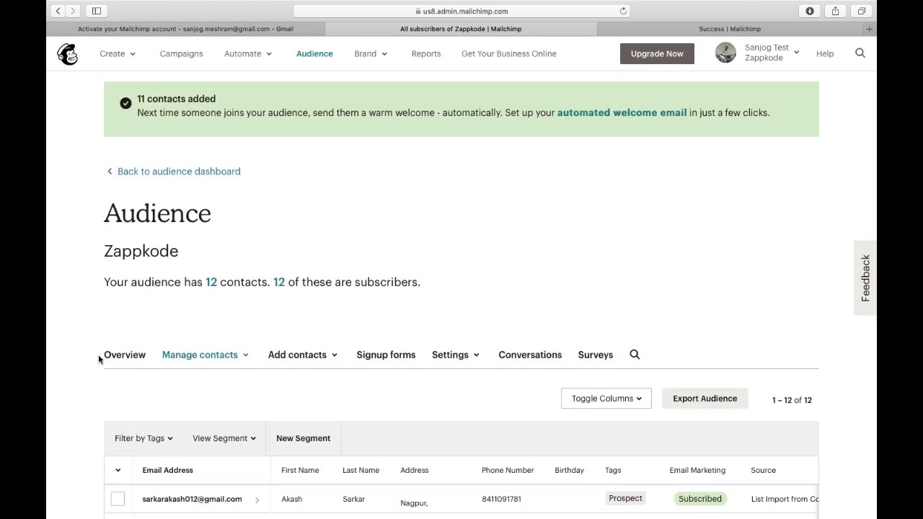
scroll(174, 257, "down", 5)
scroll(216, 267, "up", 6)
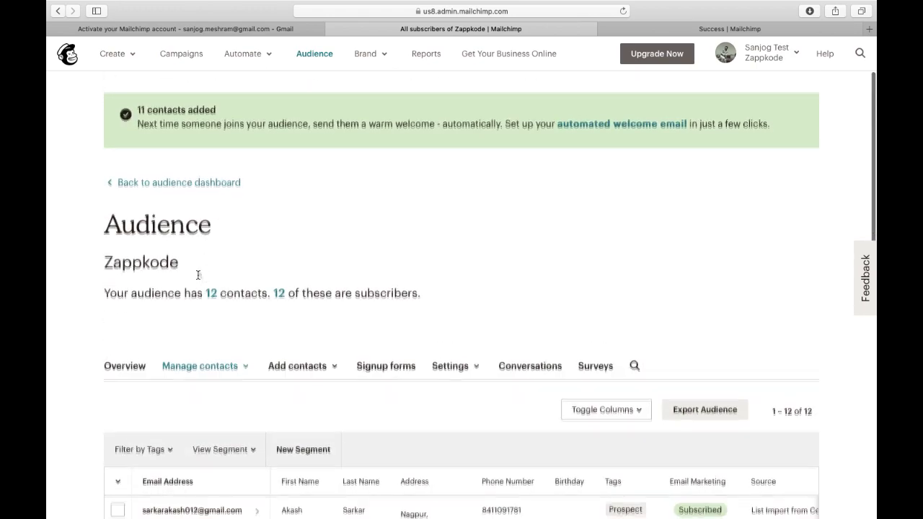
From the Campaigns page, create a new campaign and choose the Email type.
left_click(189, 58)
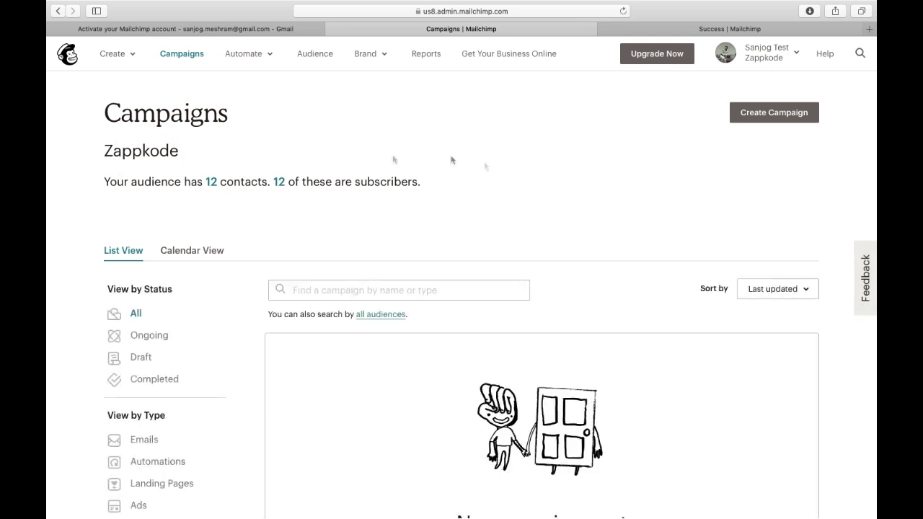
left_click(783, 117)
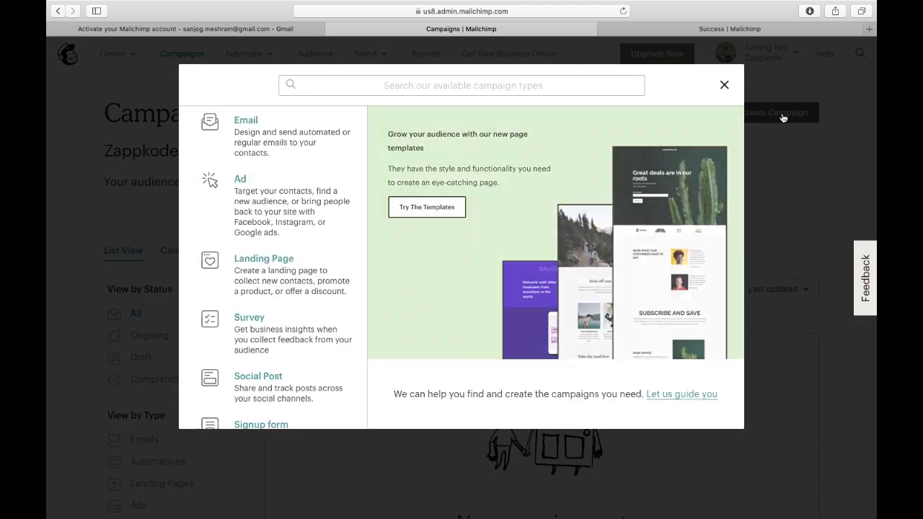
scroll(281, 262, "down", 3)
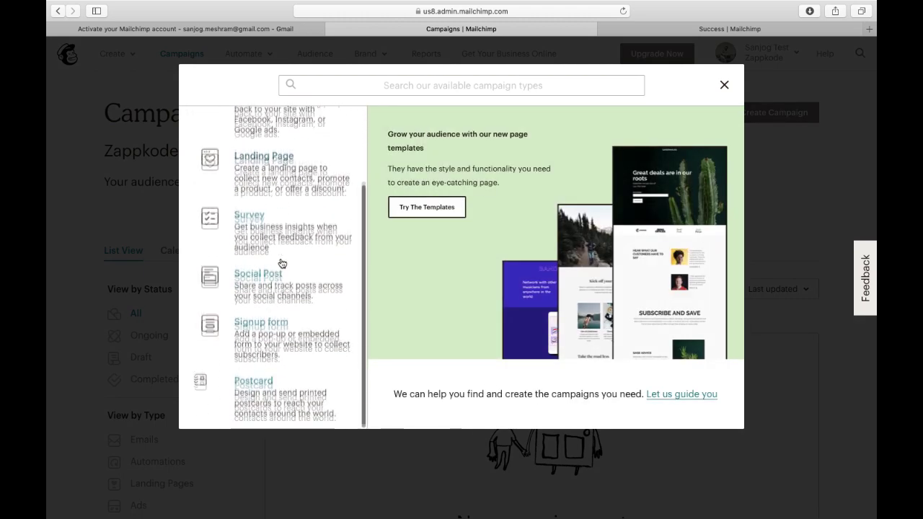
scroll(281, 261, "up", 3)
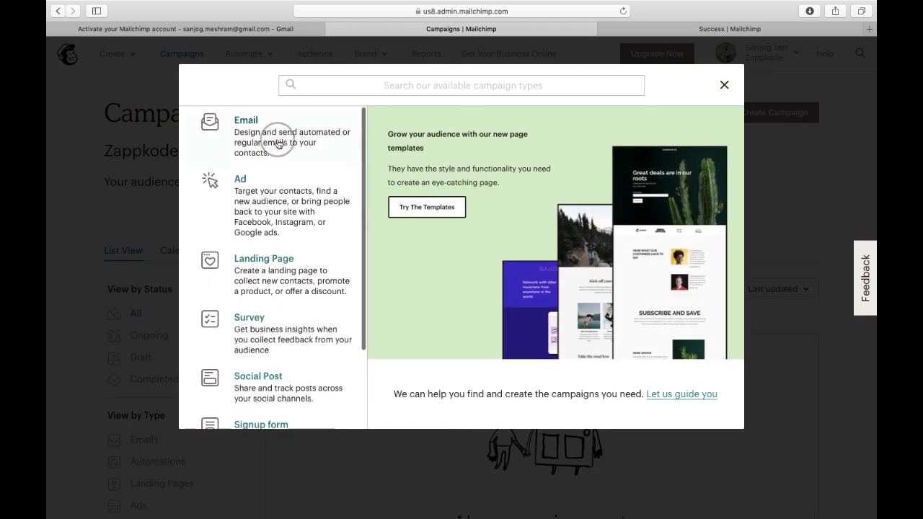
left_click(279, 146)
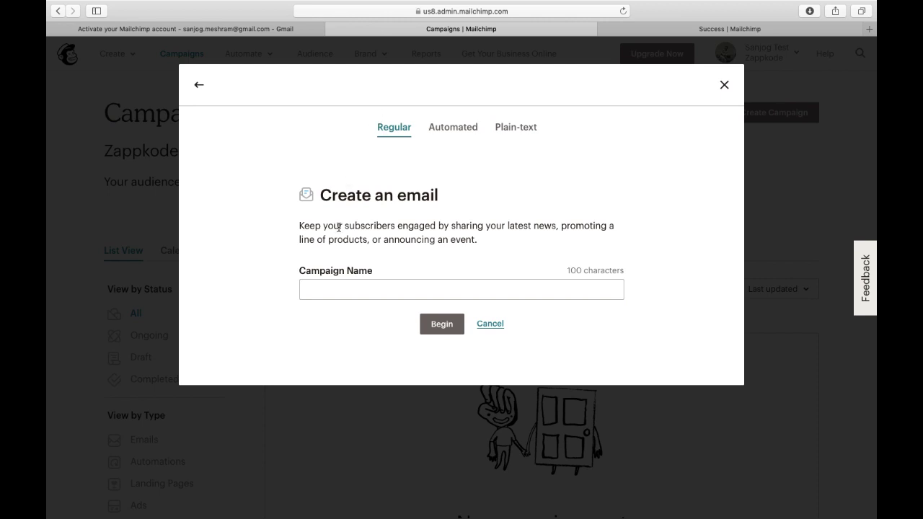
Name the new email campaign 'New Product Launch' and begin it.
left_click(338, 286)
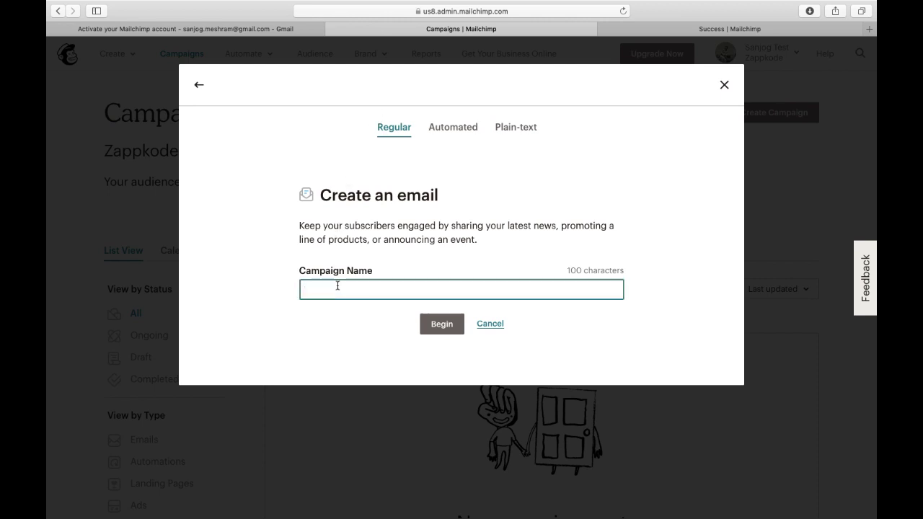
type("P")
key("BackSpace")
type("R")
key("BackSpace")
type("New Product Launch")
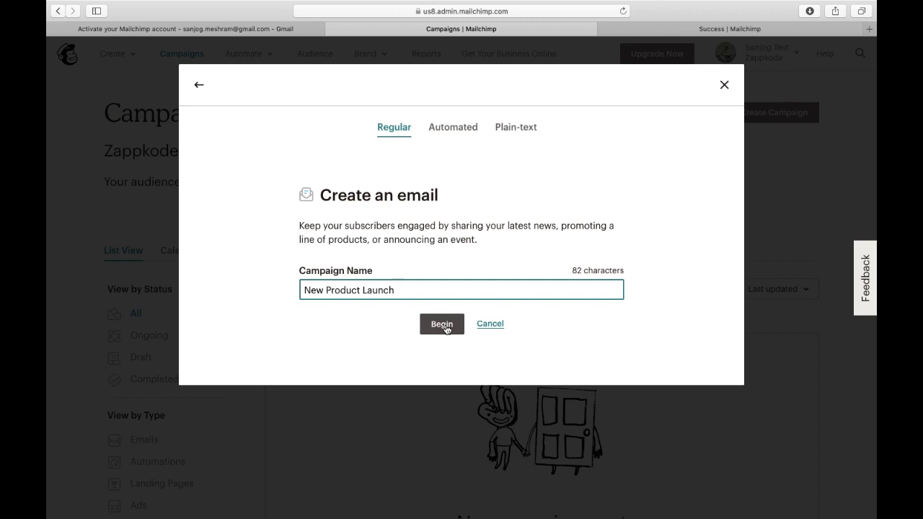
left_click(445, 330)
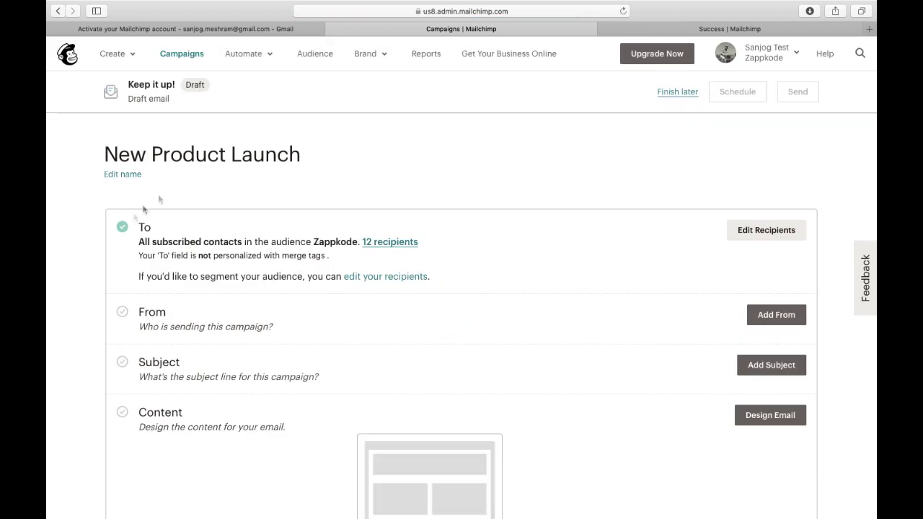
Review the campaign checklist and re-save the New Product Launch name unchanged.
scroll(101, 364, "down", 6)
scroll(100, 359, "down", 3)
scroll(100, 359, "up", 15)
scroll(100, 361, "down", 12)
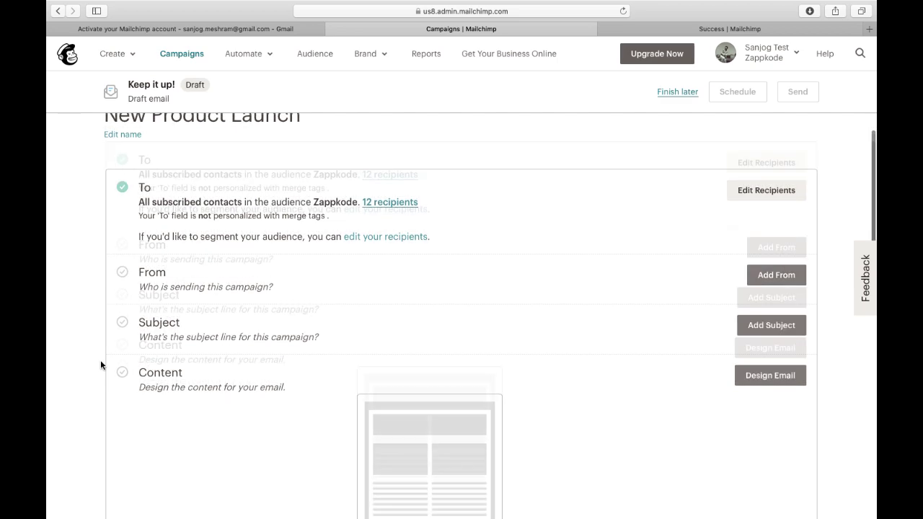
scroll(100, 365, "up", 12)
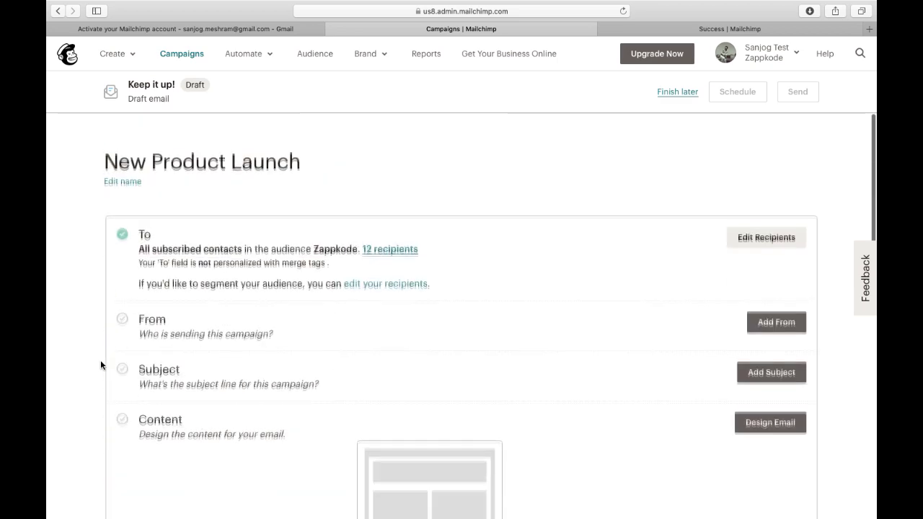
scroll(132, 316, "down", 2)
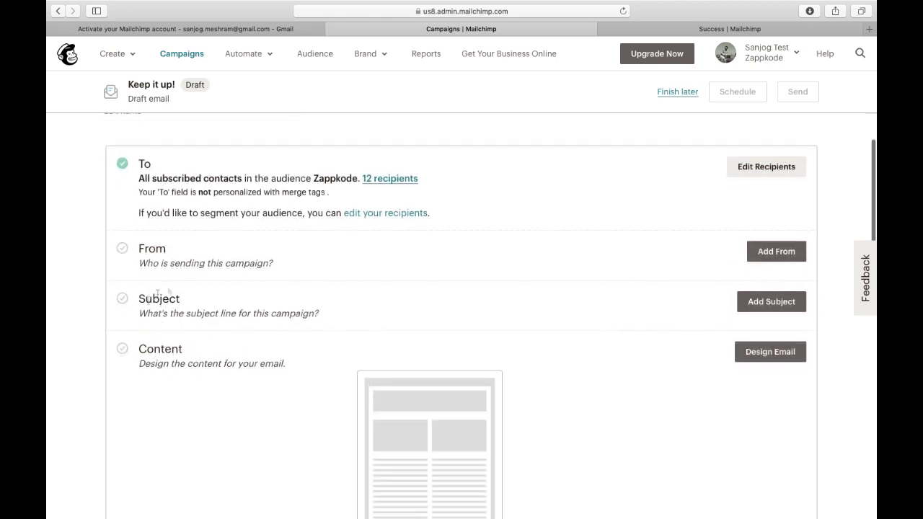
scroll(134, 314, "up", 2)
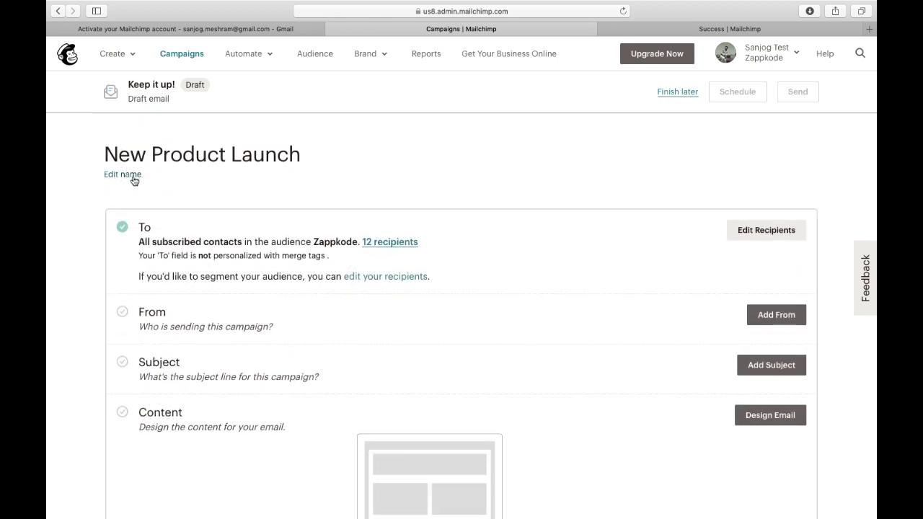
left_click(122, 174)
left_click(129, 189)
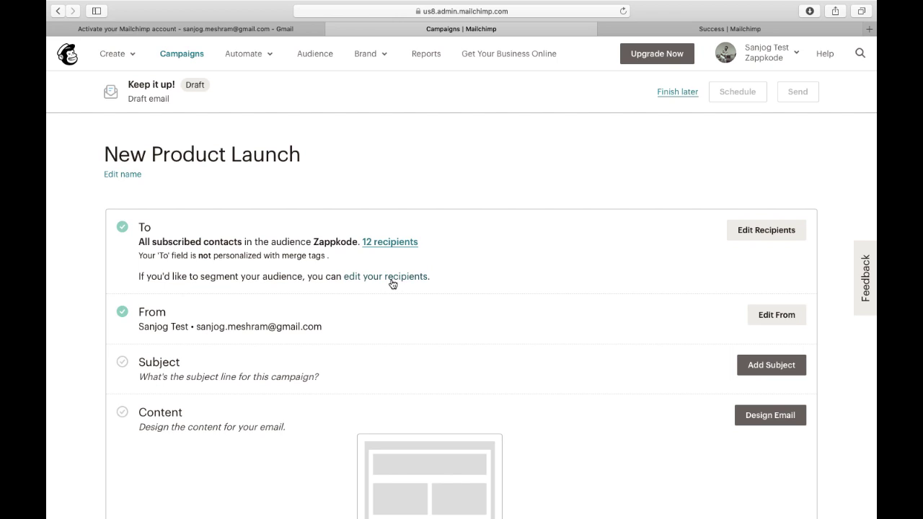
scroll(392, 284, "down", 5)
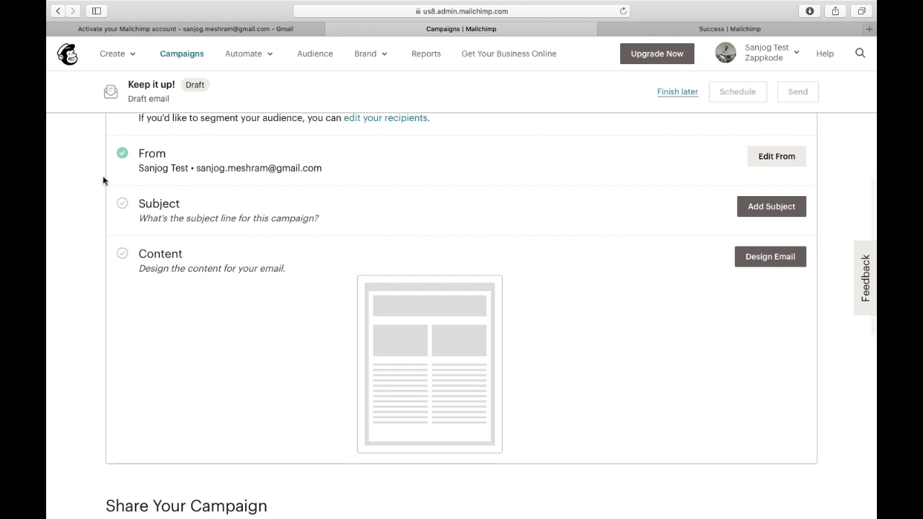
scroll(173, 181, "up", 1)
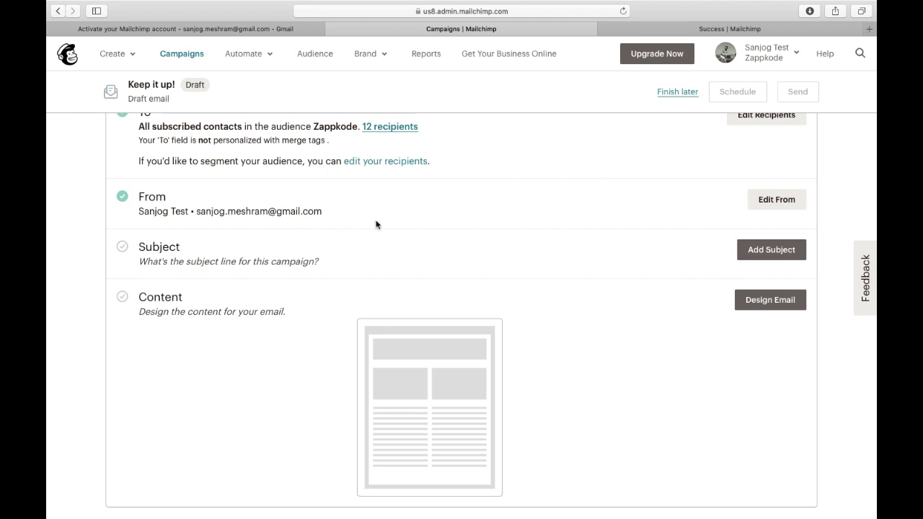
Replace the sender name with 'Zappkode Acedemy' and save it.
left_click(776, 201)
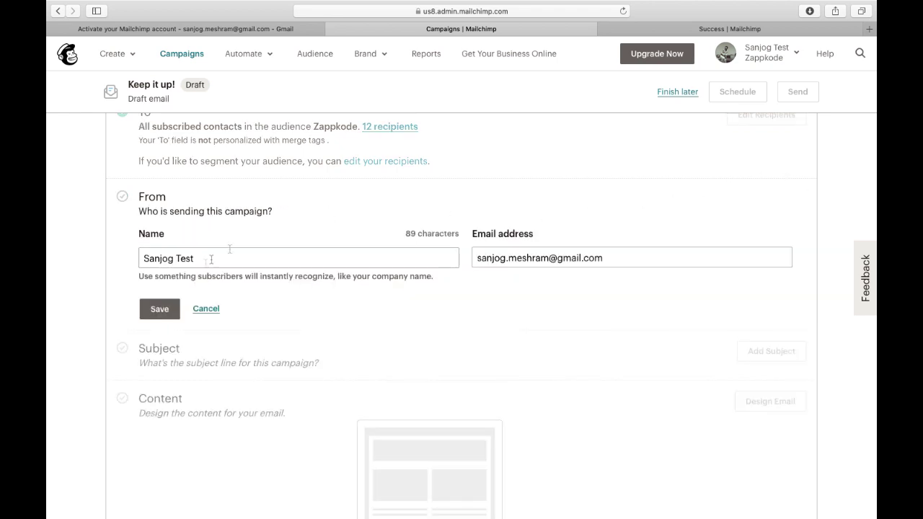
left_click(214, 264)
left_click_drag(214, 264, 135, 254)
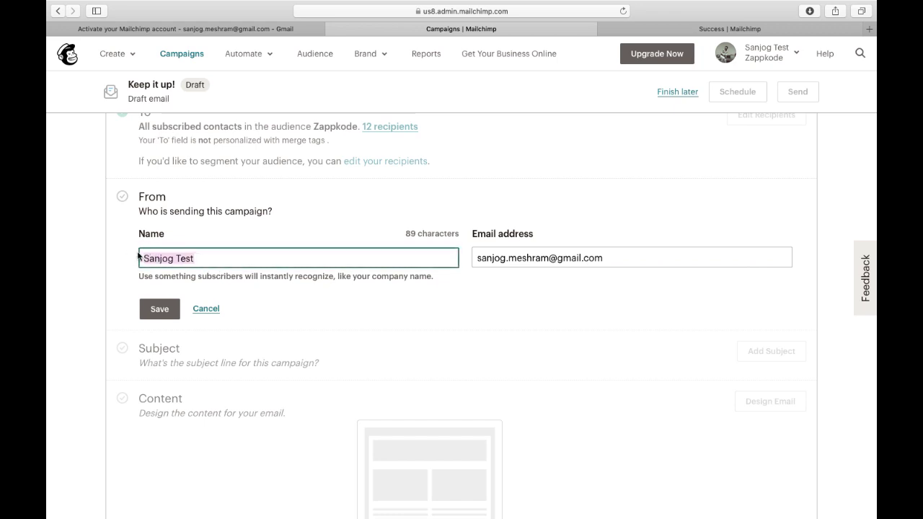
type("Zappkode S")
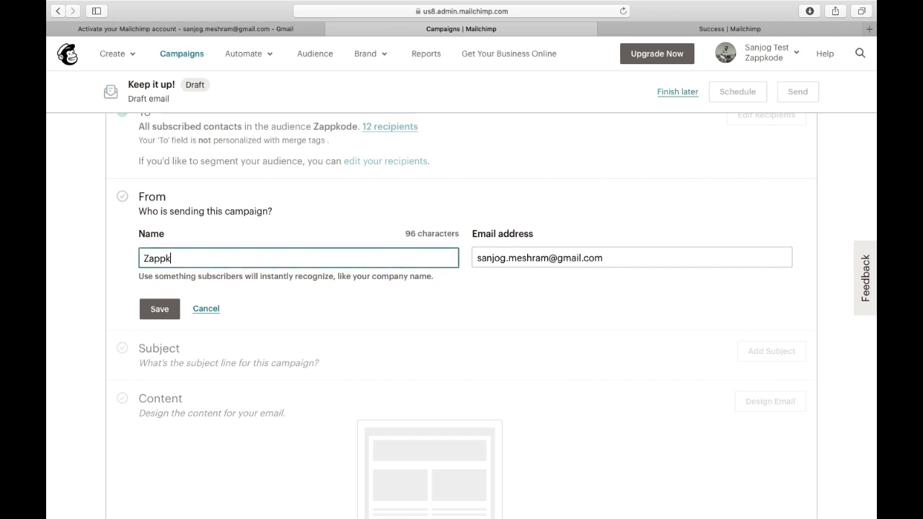
key("BackSpace")
key("BackSpace")
key("BackSpace")
key("BackSpace")
key("BackSpace")
key("BackSpace")
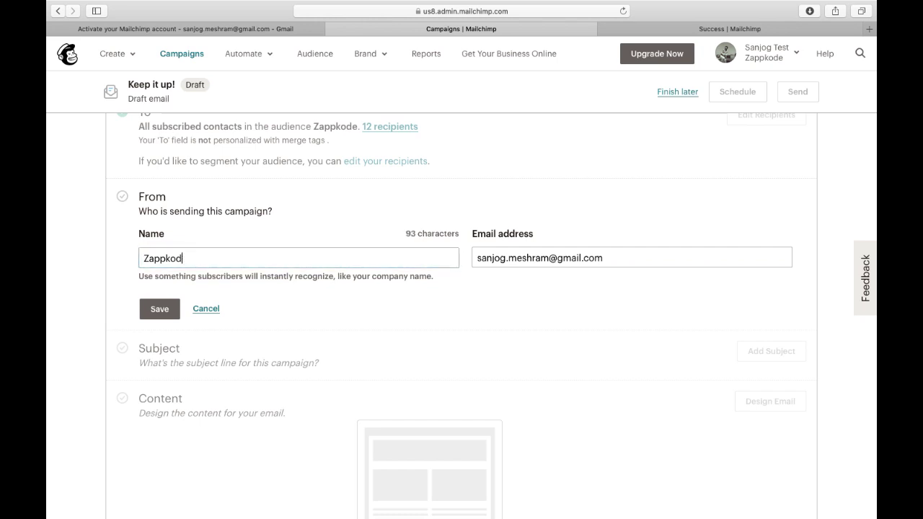
type("kode Ac")
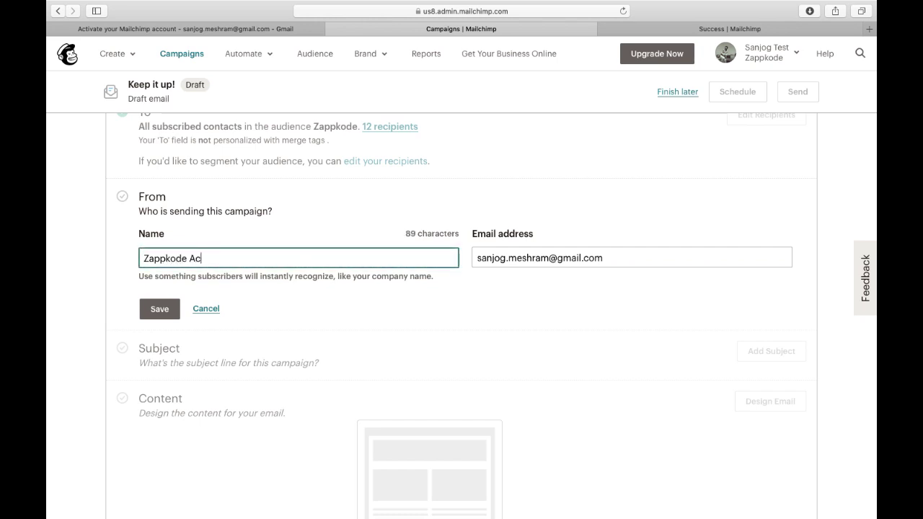
type("edemy")
left_click(108, 308)
left_click(159, 309)
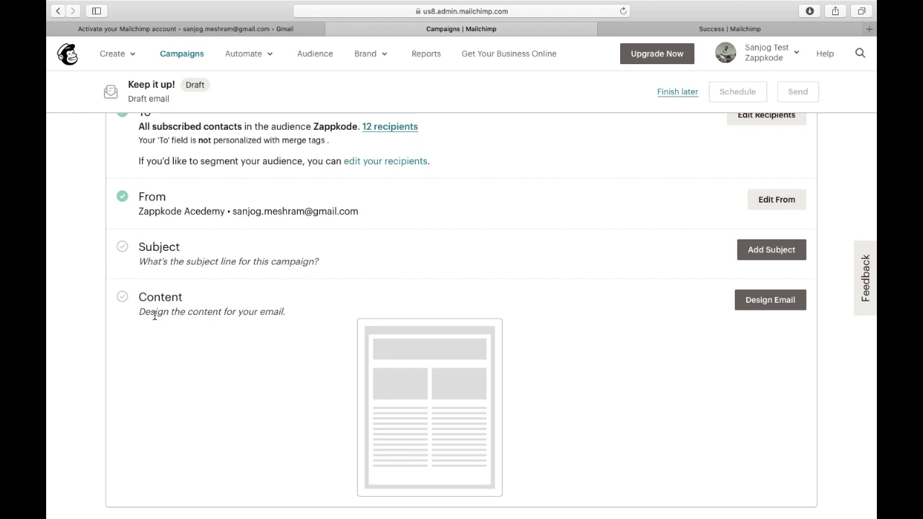
Correct the sender name's 'Acedemy' to 'Academy' and save.
scroll(199, 289, "down", 1)
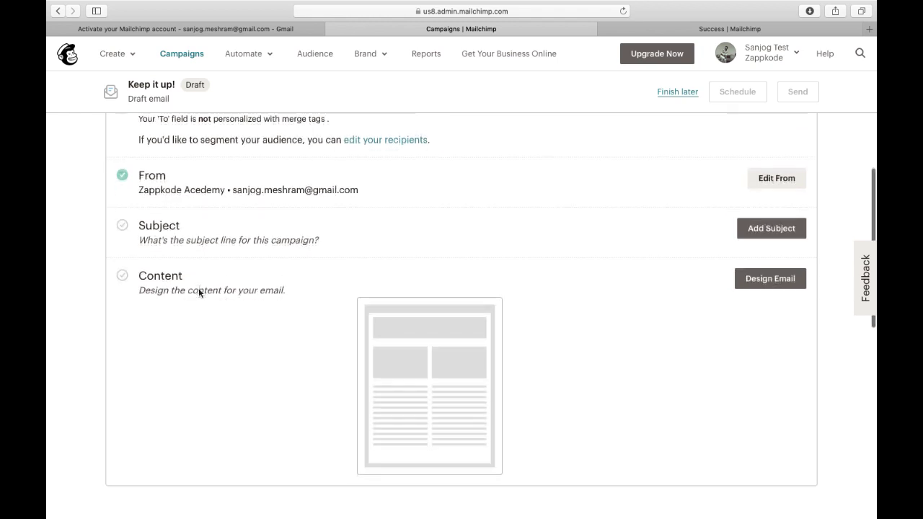
left_click(772, 180)
left_click(206, 237)
key("BackSpace")
type("appkode Academy")
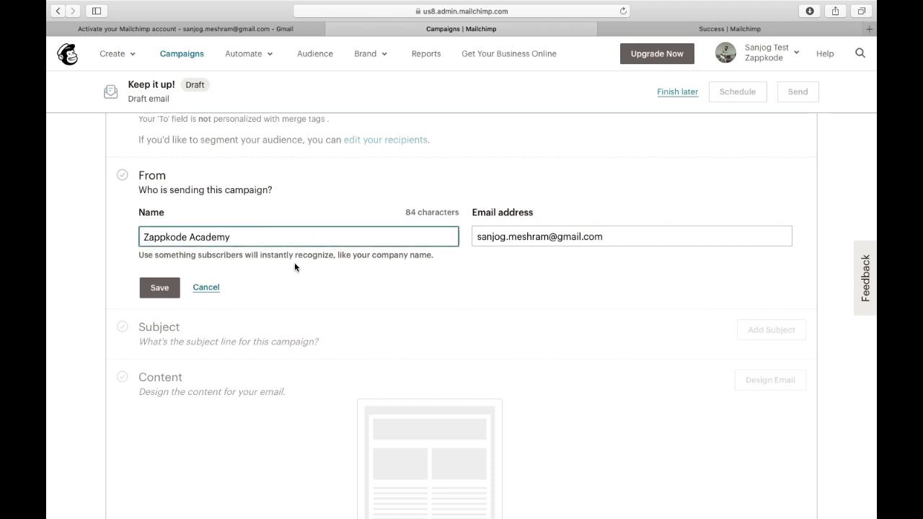
left_click(155, 288)
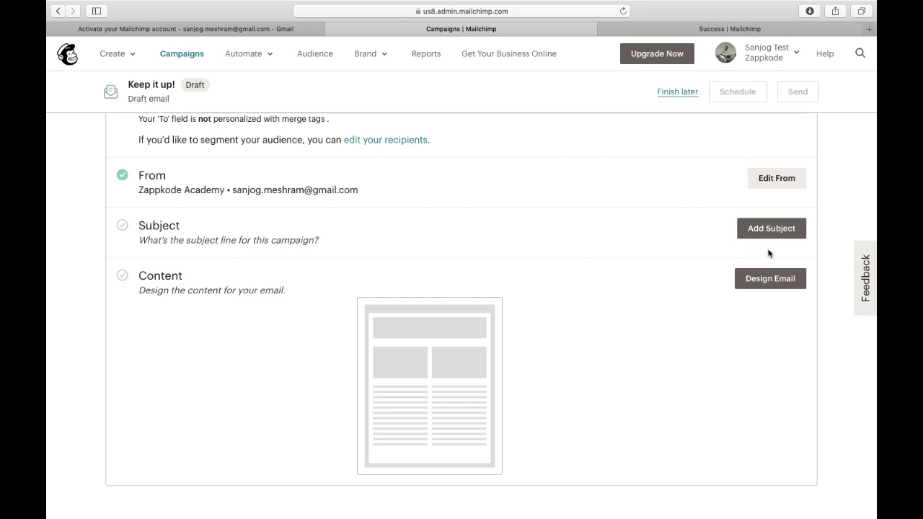
Expand the Subject section of the New Product Launch checklist.
left_click(785, 233)
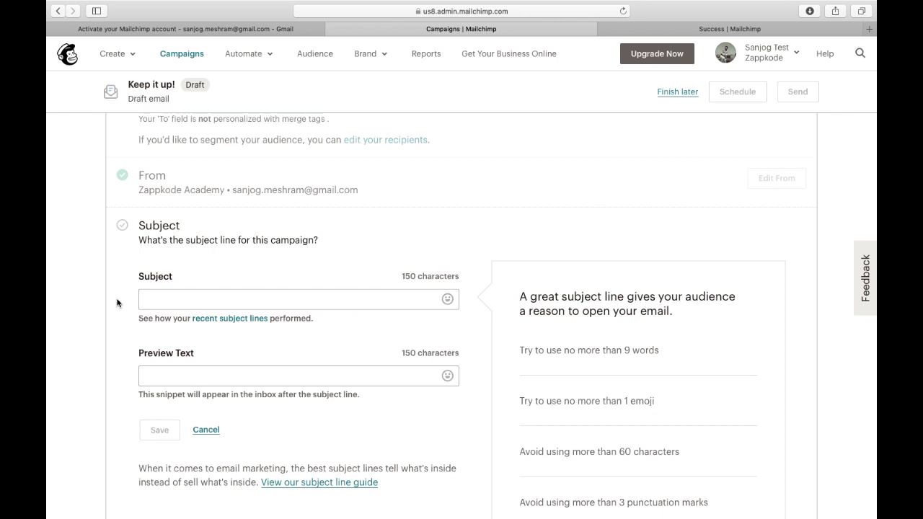
Enter 'Learn Free Digital Marketing' as the subject line and save it.
left_click(155, 294)
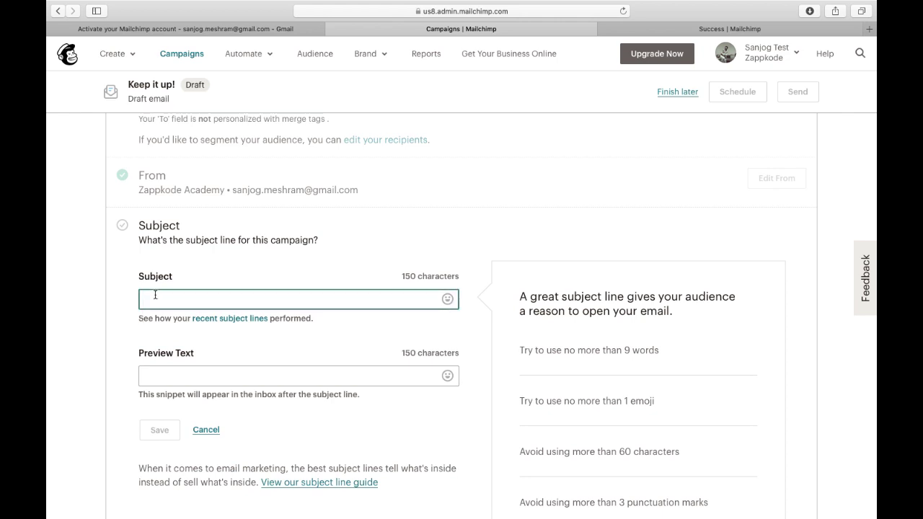
type("Lea")
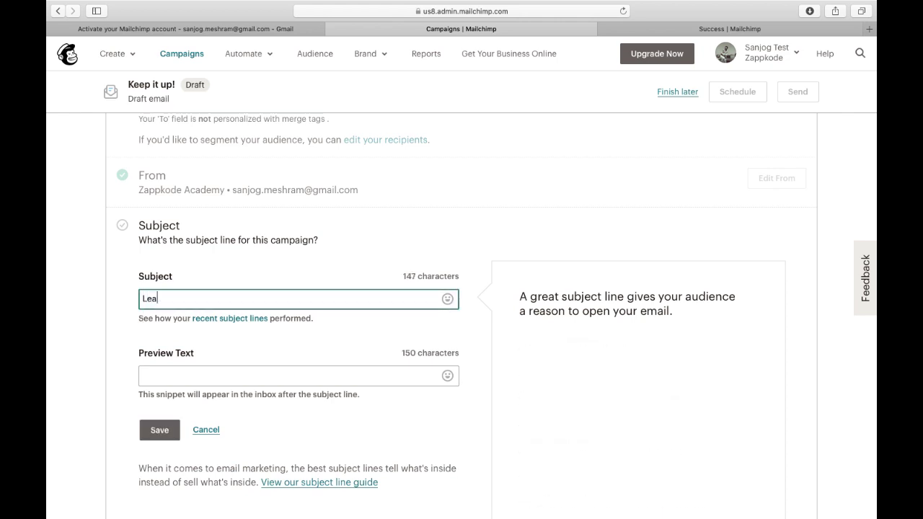
type("rn Free ")
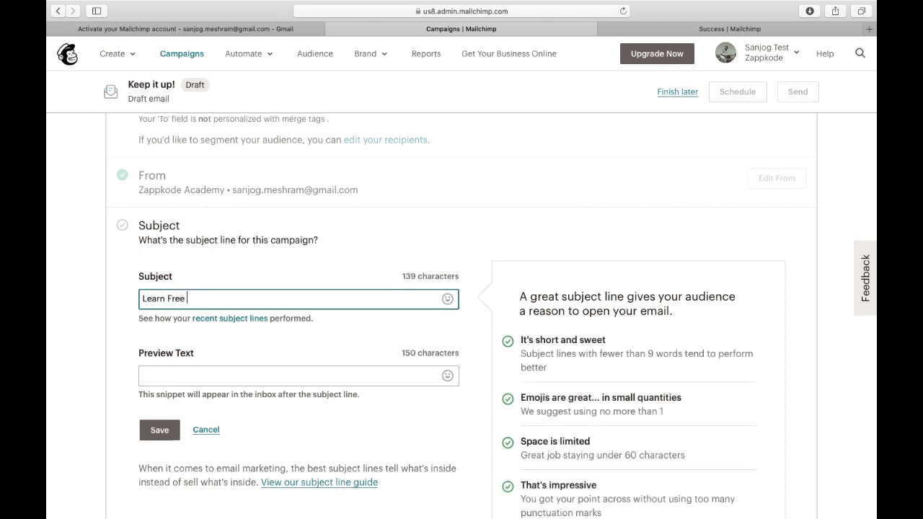
type("Digital Marketing")
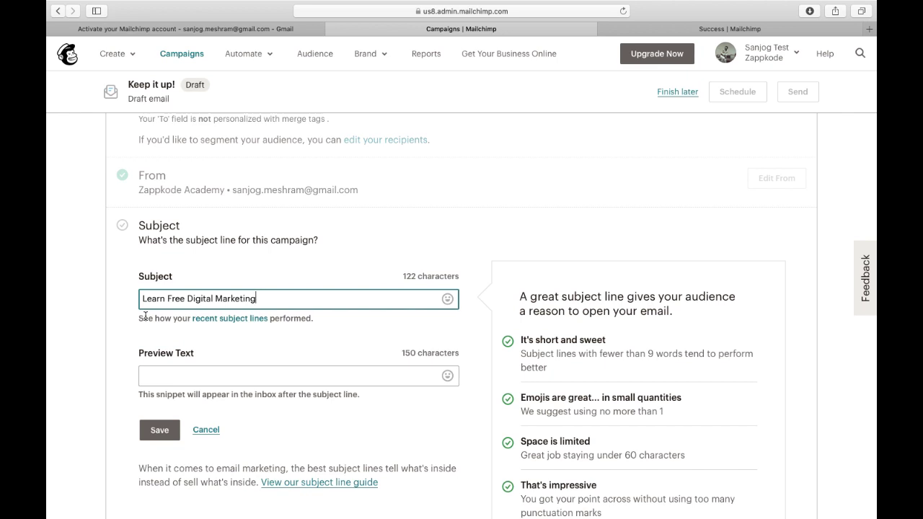
scroll(145, 316, "down", 2)
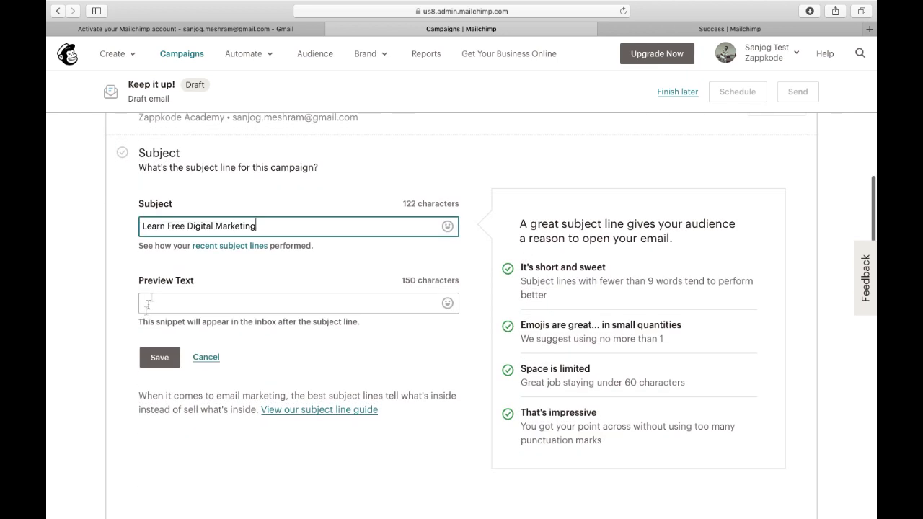
left_click(151, 365)
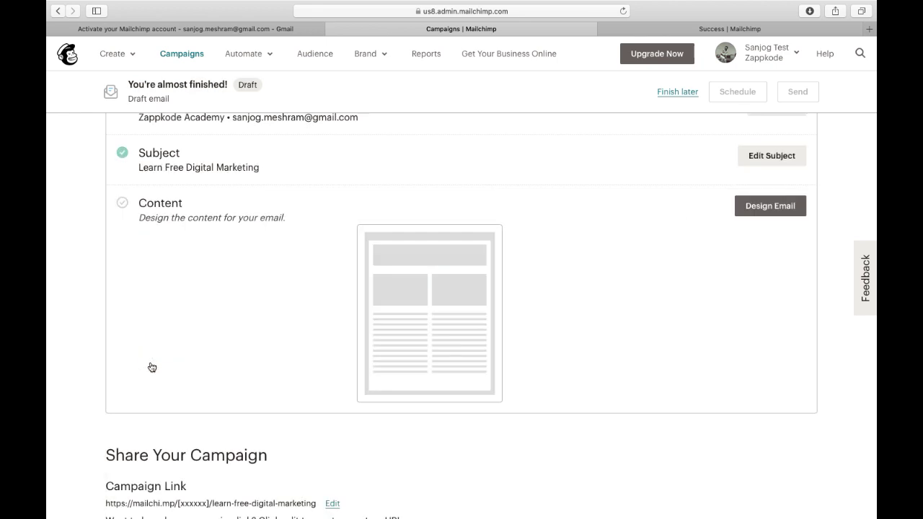
scroll(152, 367, "up", 3)
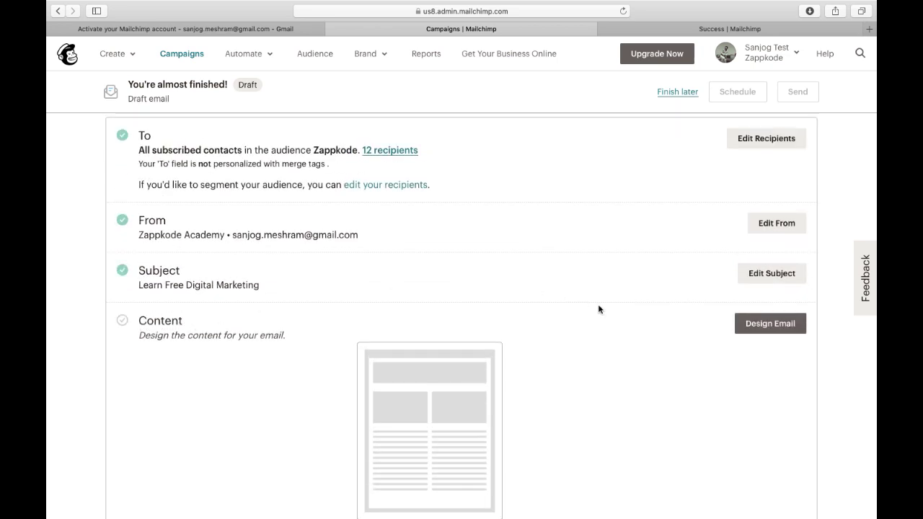
Start designing the email and look over the Code your own and Layouts options.
left_click(760, 326)
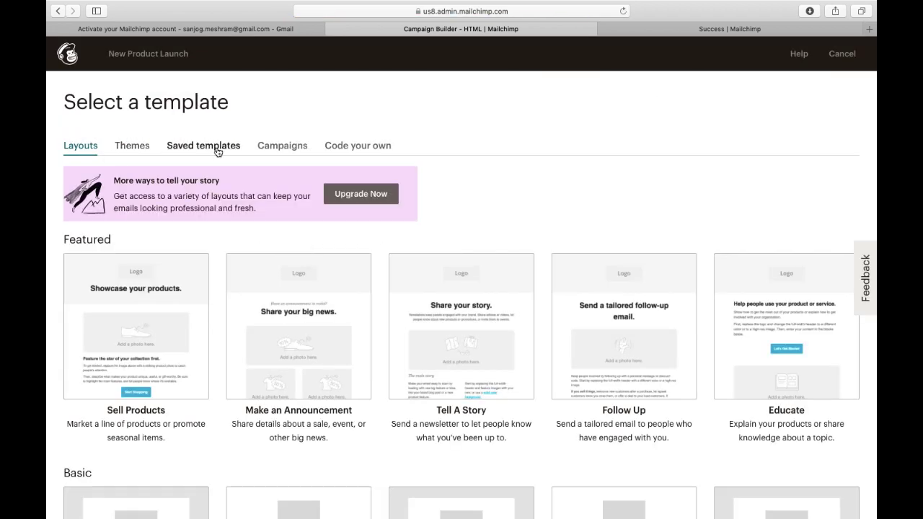
left_click(387, 148)
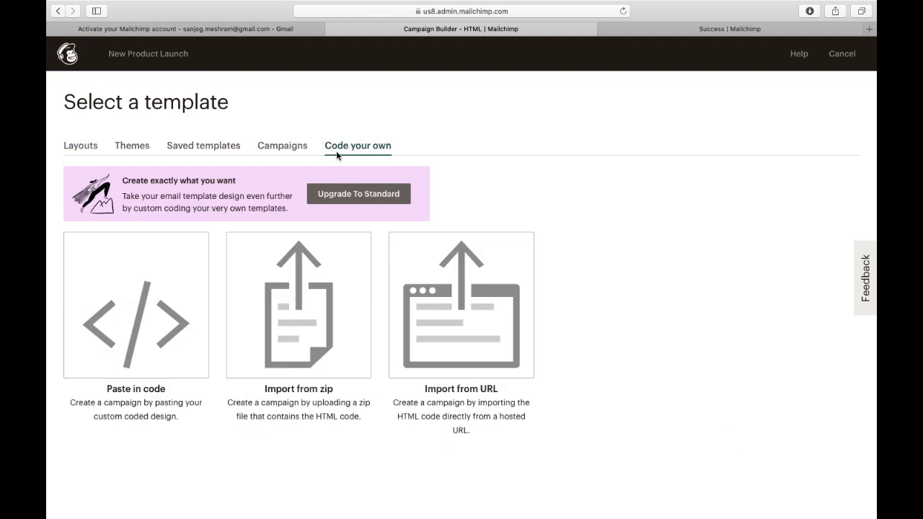
left_click(86, 147)
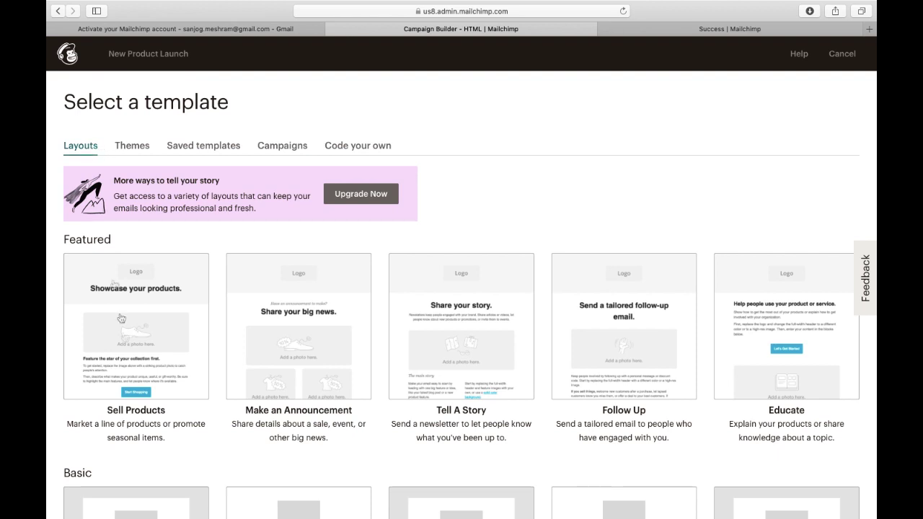
scroll(130, 363, "down", 5)
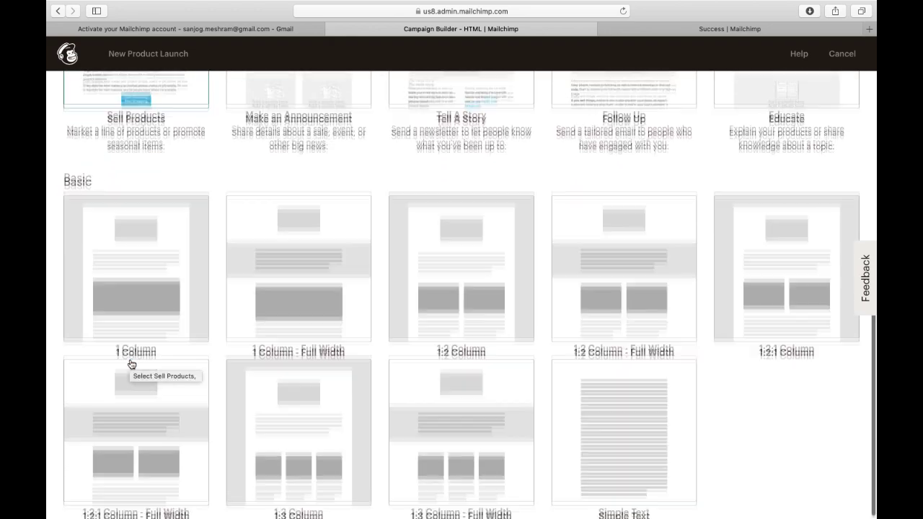
scroll(131, 363, "up", 5)
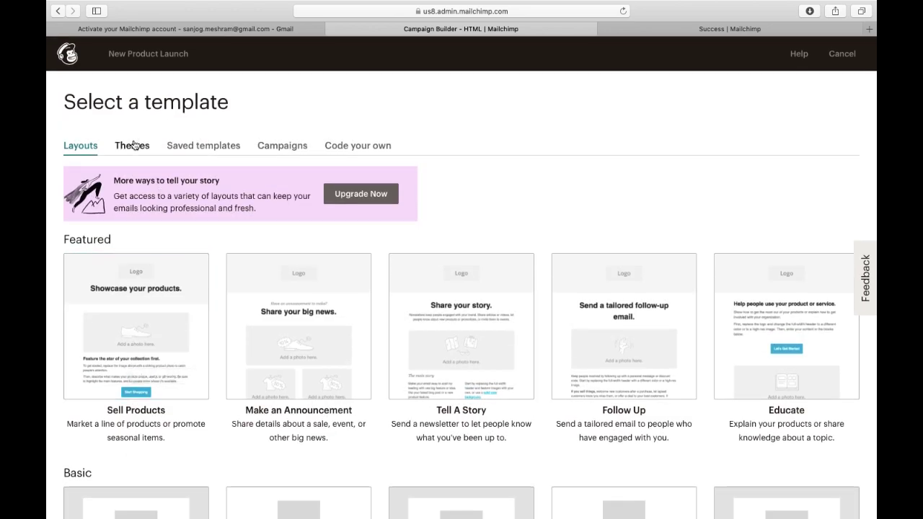
Browse through the list of ready-made email themes.
left_click(134, 145)
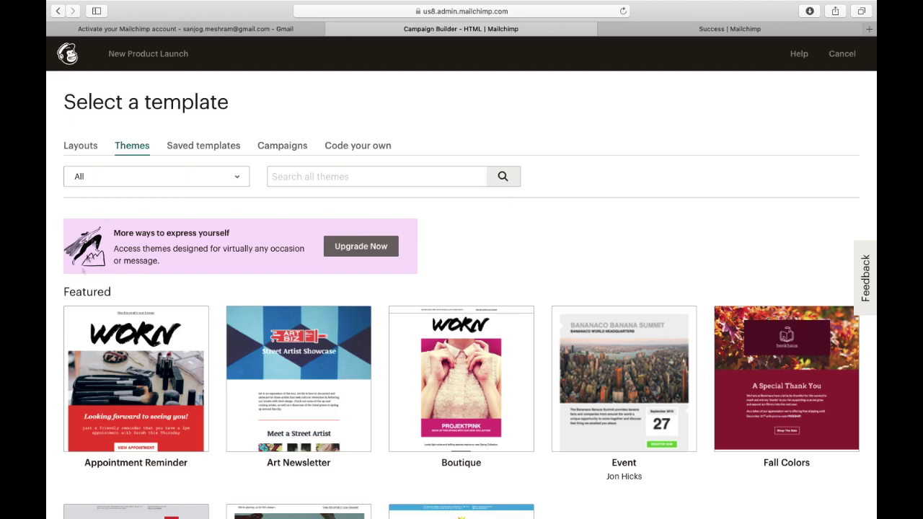
scroll(56, 356, "down", 2)
scroll(56, 356, "down", 15)
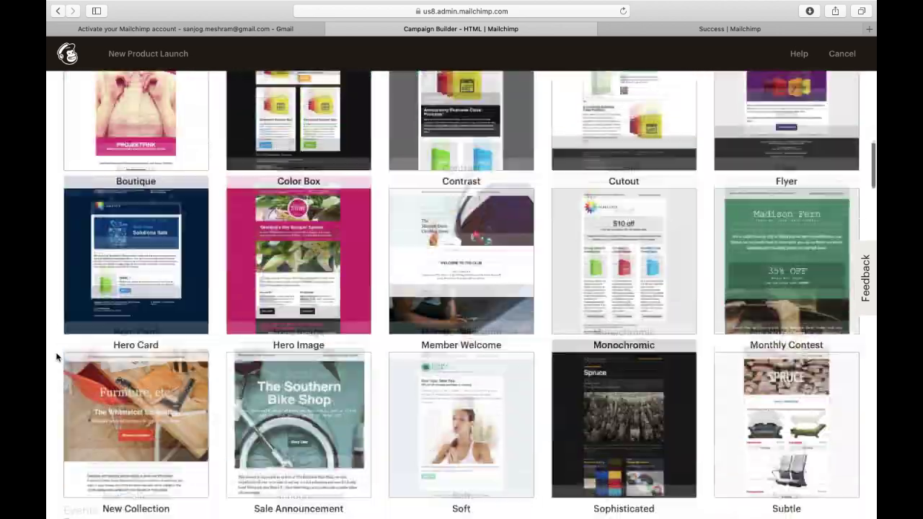
scroll(56, 357, "down", 15)
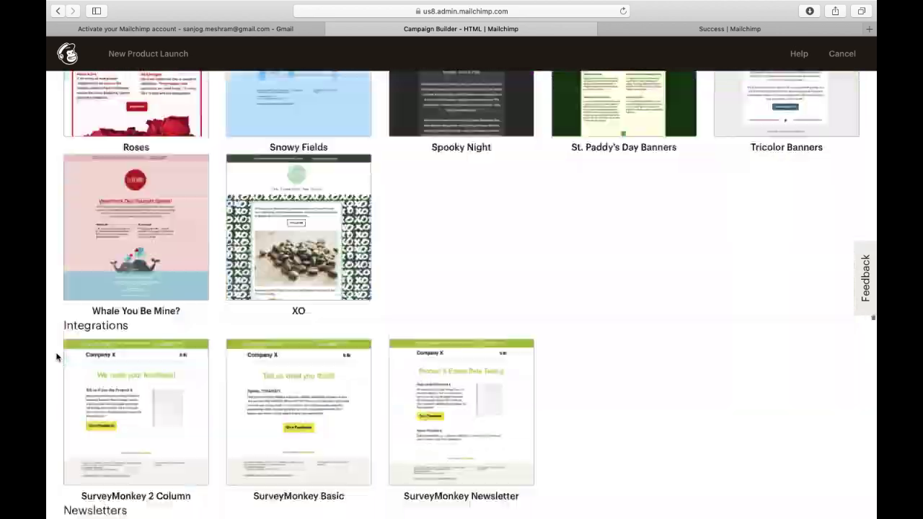
scroll(56, 357, "up", 20)
scroll(56, 357, "up", 20)
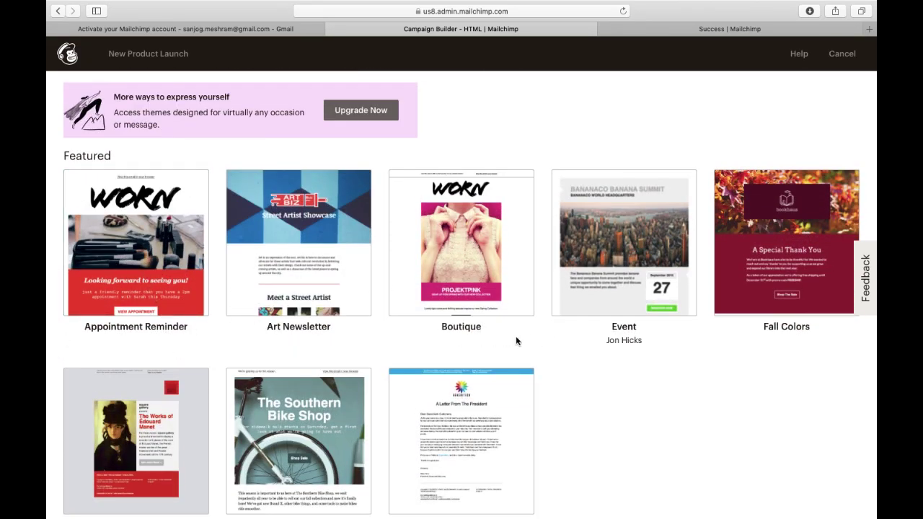
scroll(679, 386, "down", 3)
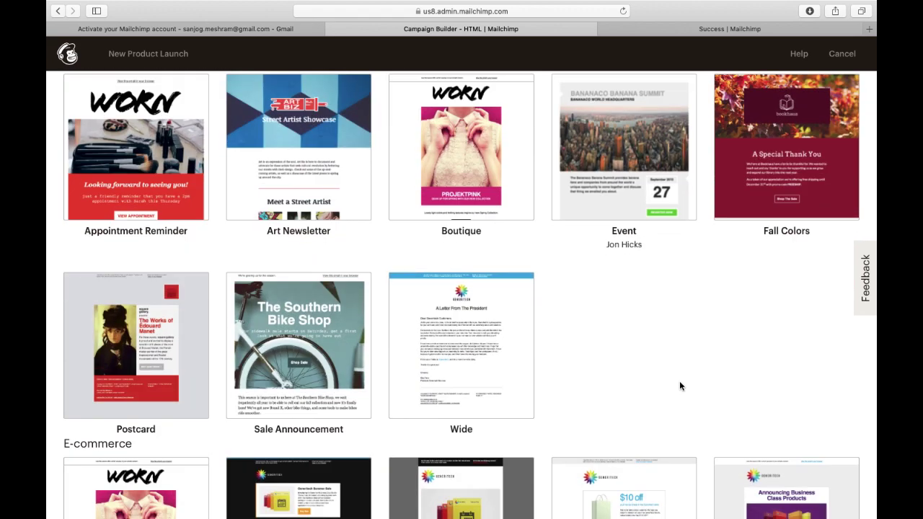
scroll(187, 432, "down", 1)
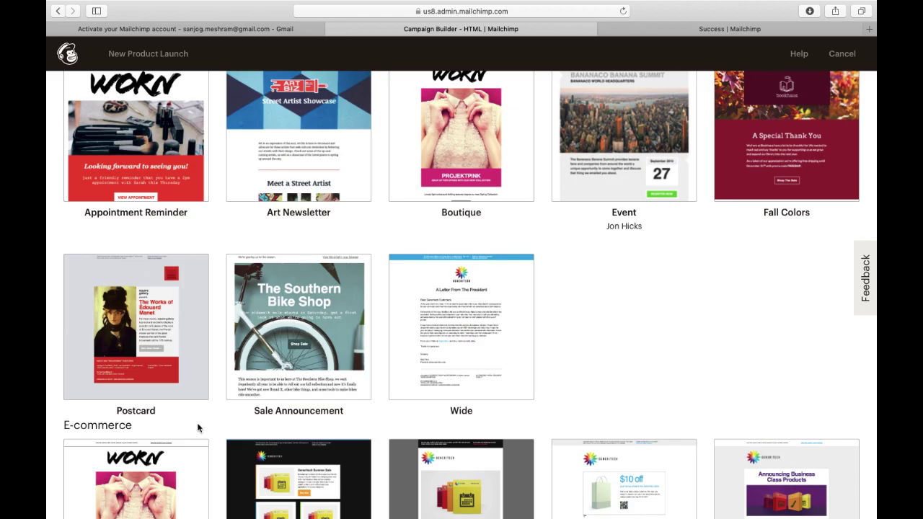
scroll(198, 426, "down", 10)
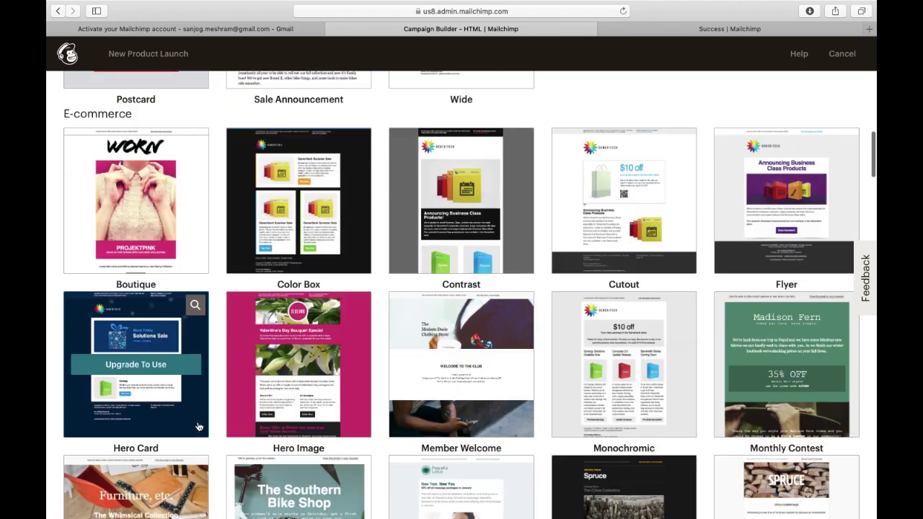
scroll(198, 426, "up", 12)
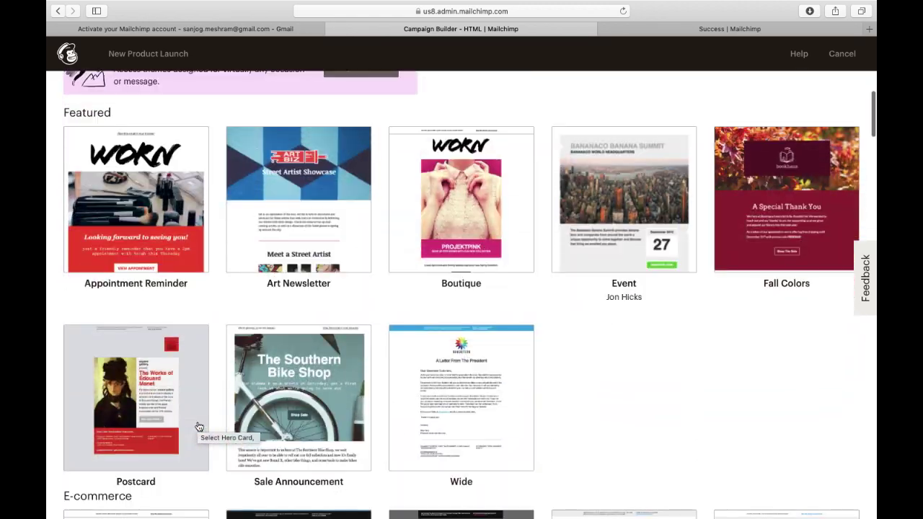
scroll(198, 426, "down", 3)
scroll(274, 284, "up", 8)
Apply the Boutique theme and scroll through its template.
left_click(459, 375)
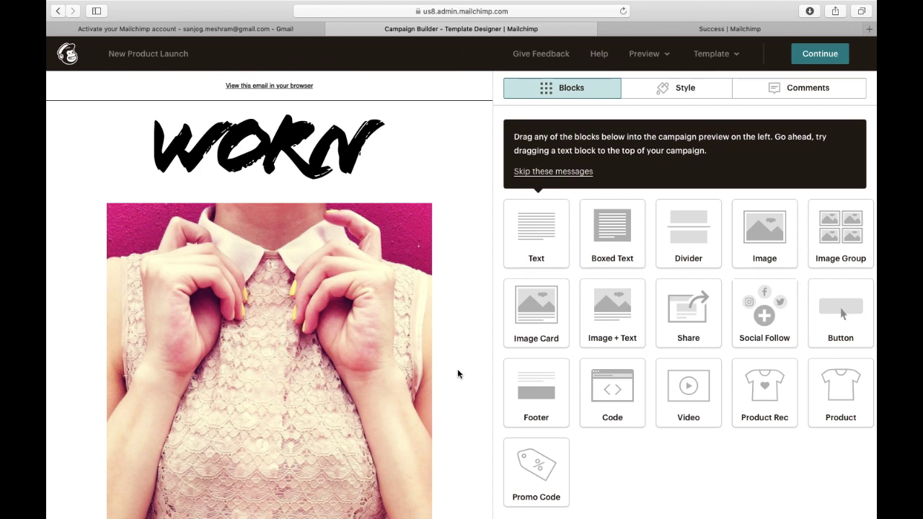
scroll(457, 368, "down", 5)
scroll(457, 368, "up", 5)
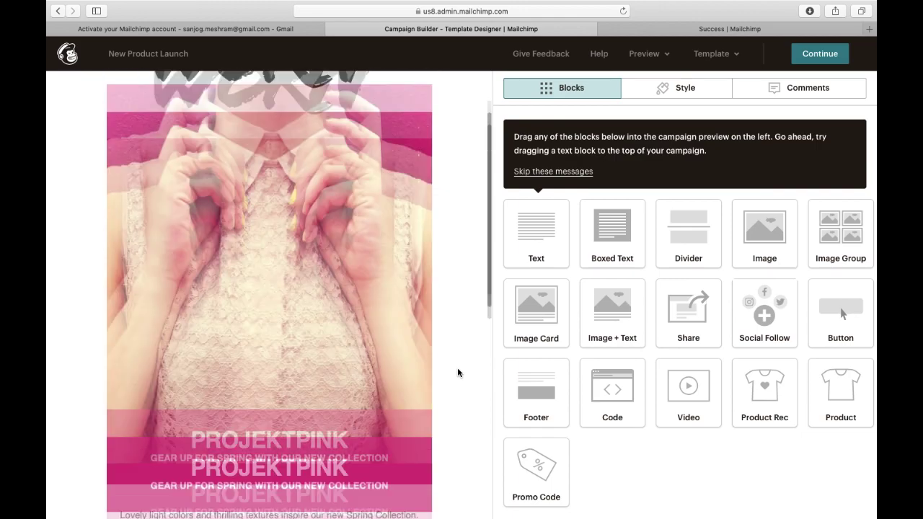
scroll(440, 199, "down", 5)
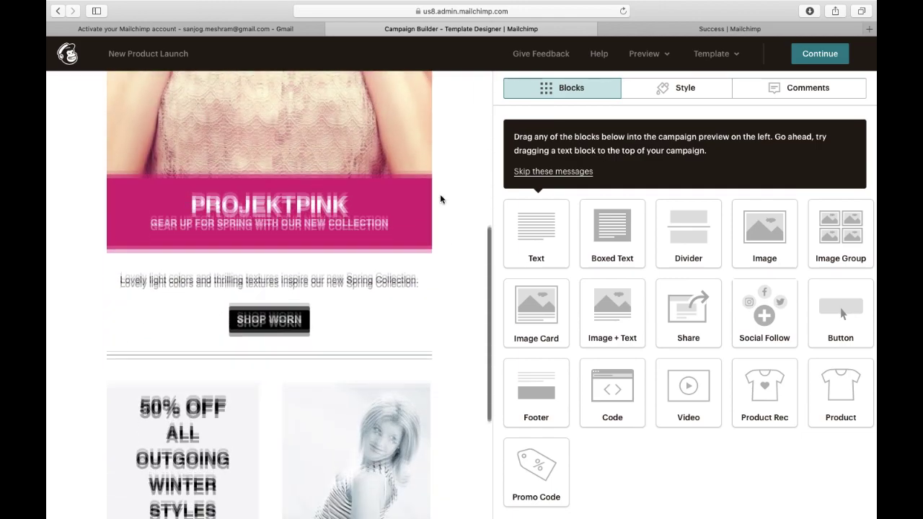
scroll(440, 199, "up", 5)
scroll(440, 199, "down", 10)
scroll(440, 199, "up", 10)
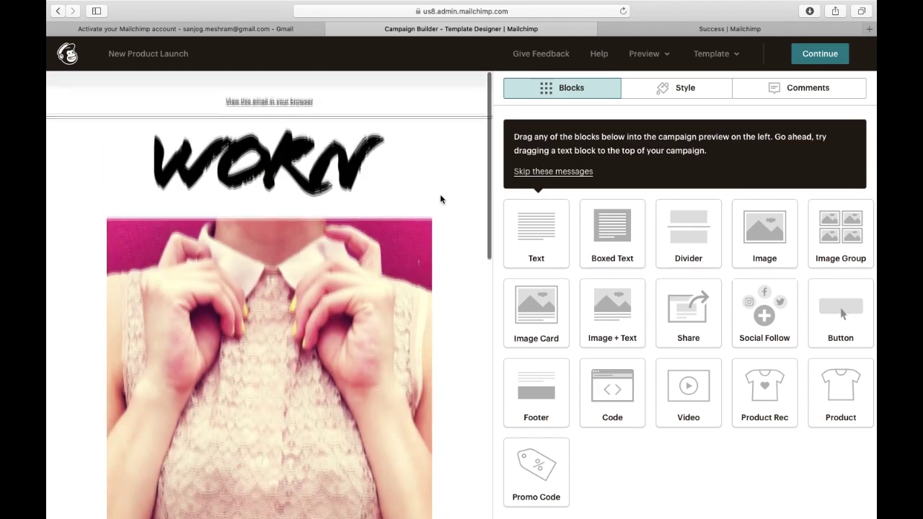
Delete the duplicate WORN logo block and open the remaining logo's image settings.
mouse_move(281, 134)
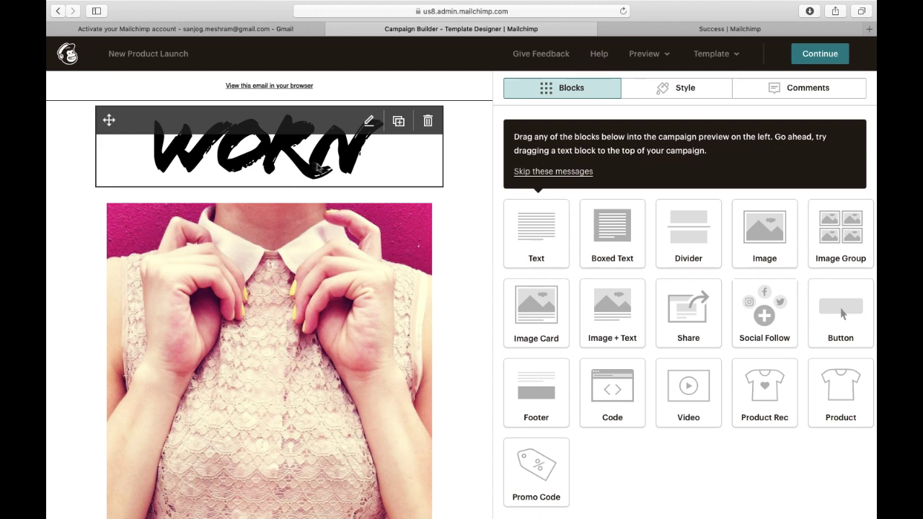
mouse_move(109, 121)
left_mouse_down()
mouse_move(106, 200)
mouse_move(349, 202)
mouse_move(284, 288)
mouse_move(264, 464)
mouse_move(223, 503)
mouse_move(214, 401)
mouse_move(108, 109)
left_mouse_up()
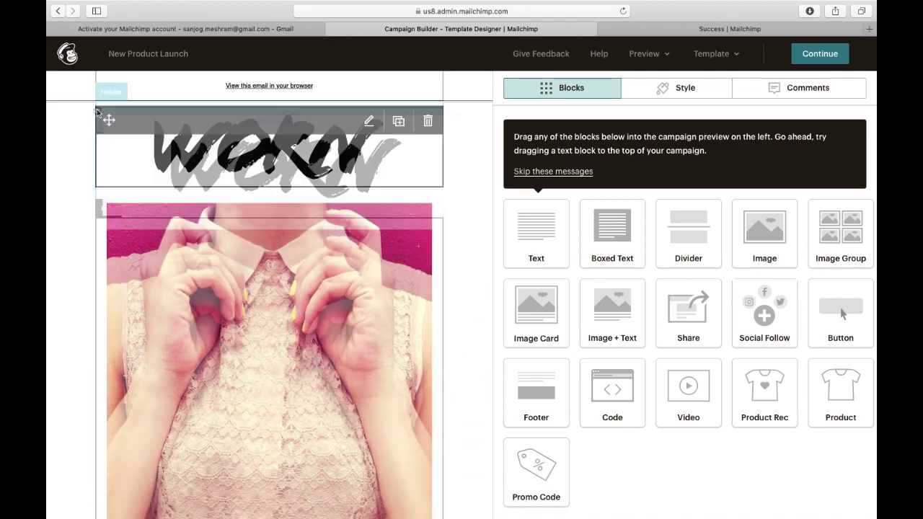
left_click(398, 123)
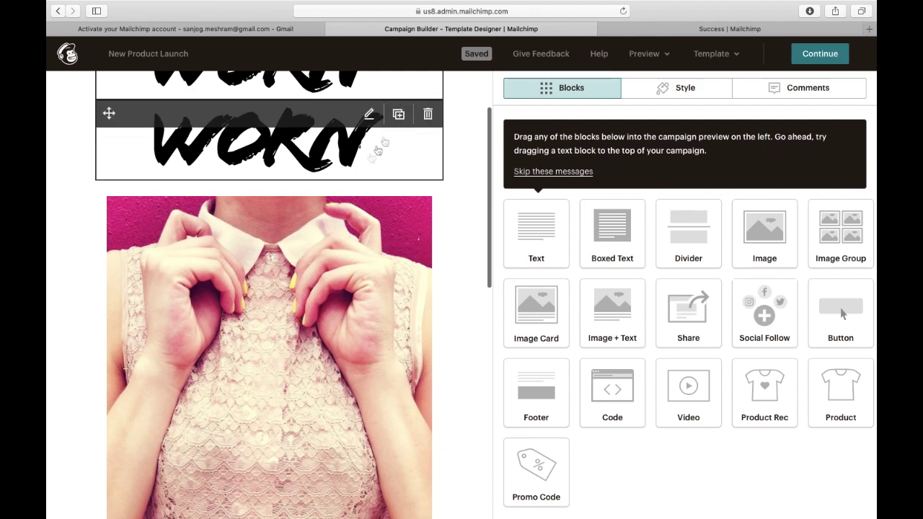
left_click(362, 177)
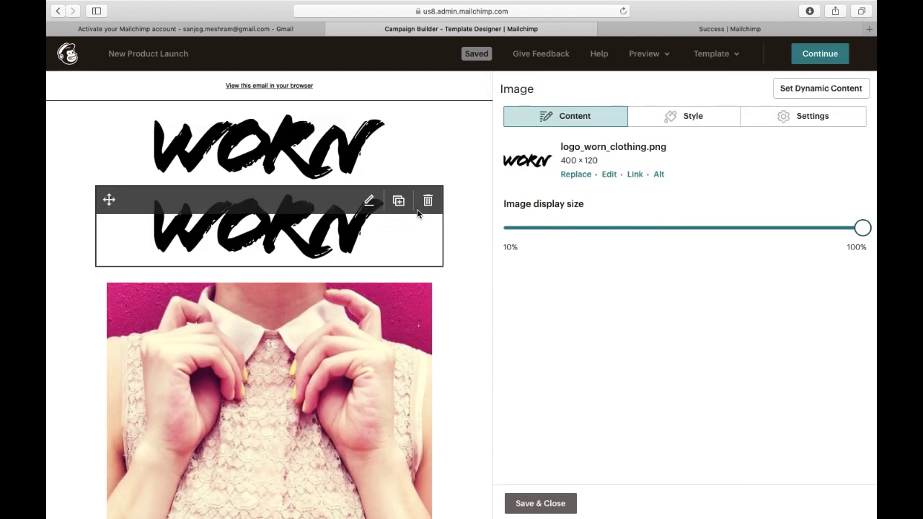
left_click(428, 202)
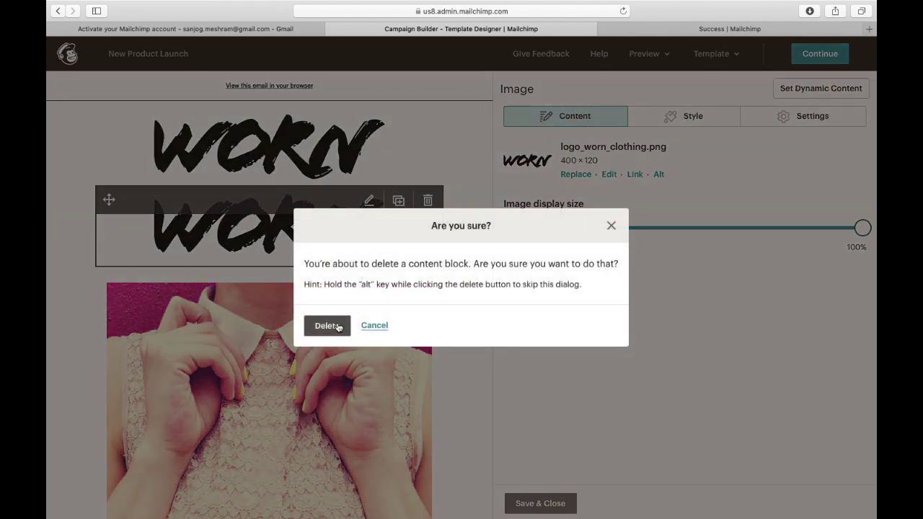
left_click(326, 326)
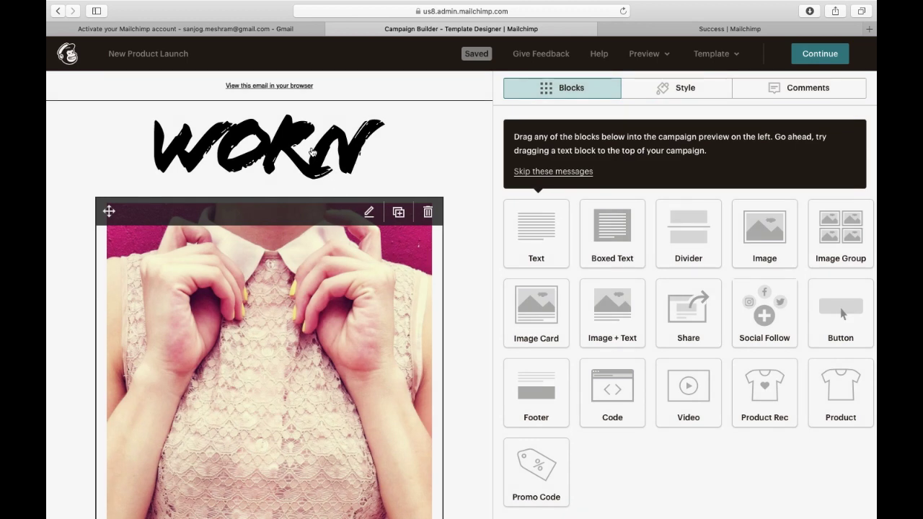
left_click(311, 152)
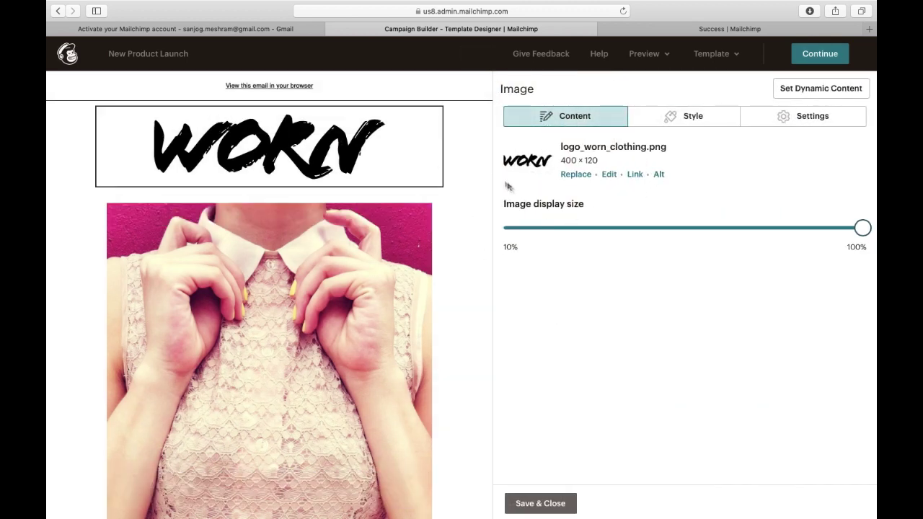
Upload zappkode logo.jpg from Documents > ITS DIGITAL and insert it in place of the WORN logo.
left_click(574, 175)
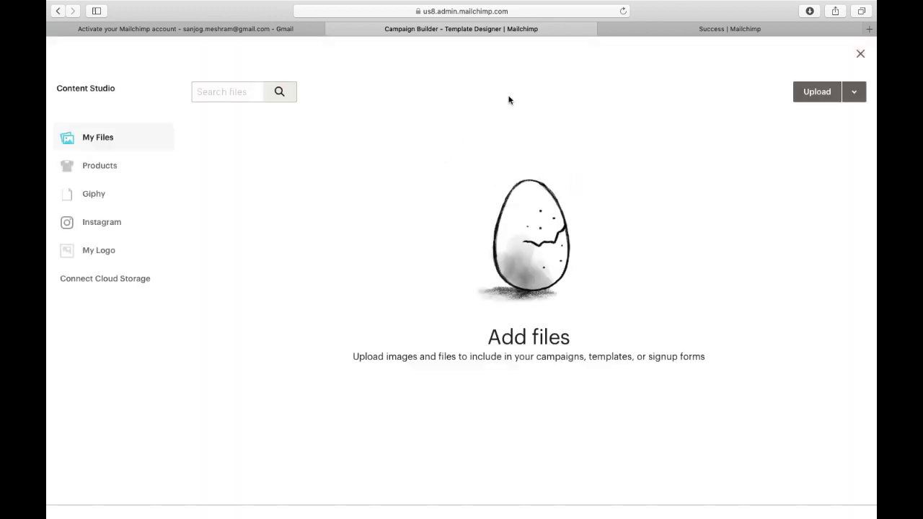
left_click(812, 99)
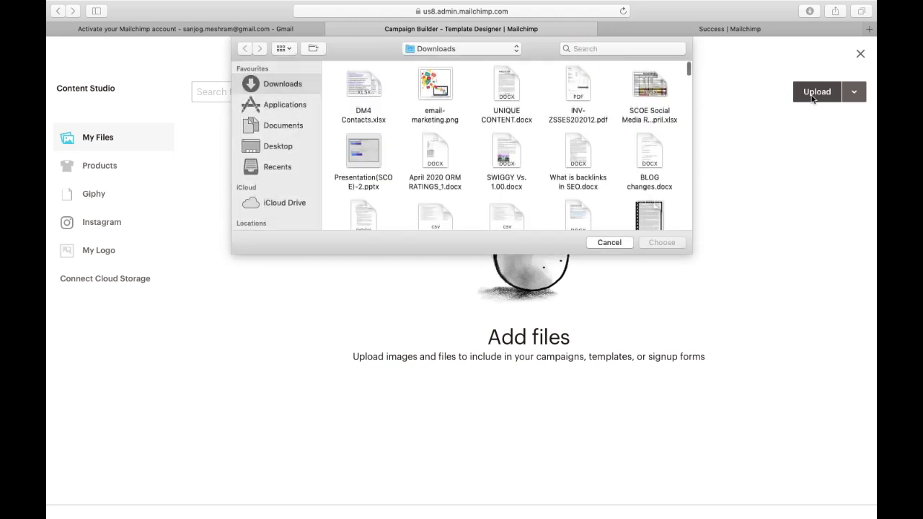
left_click(292, 125)
double_click(364, 86)
scroll(464, 185, "down", 10)
scroll(465, 192, "up", 5)
scroll(465, 192, "down", 5)
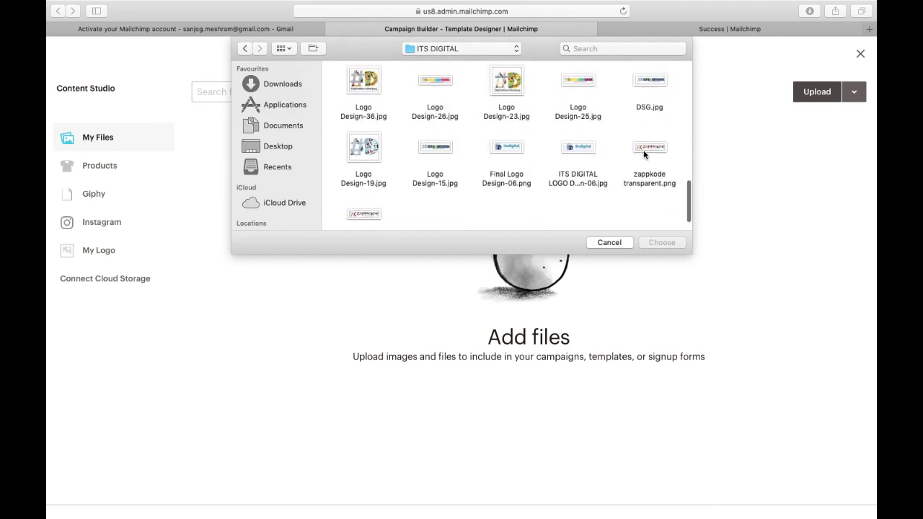
scroll(476, 176, "down", 2)
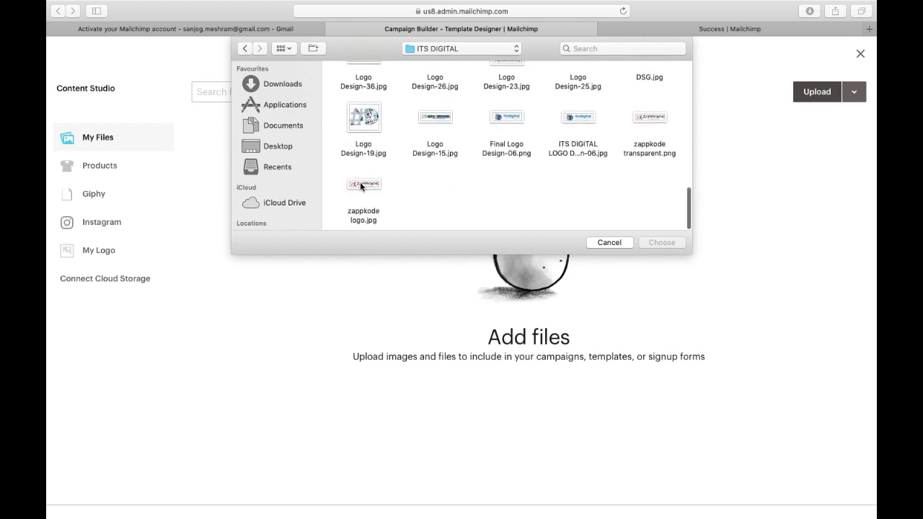
double_click(361, 184)
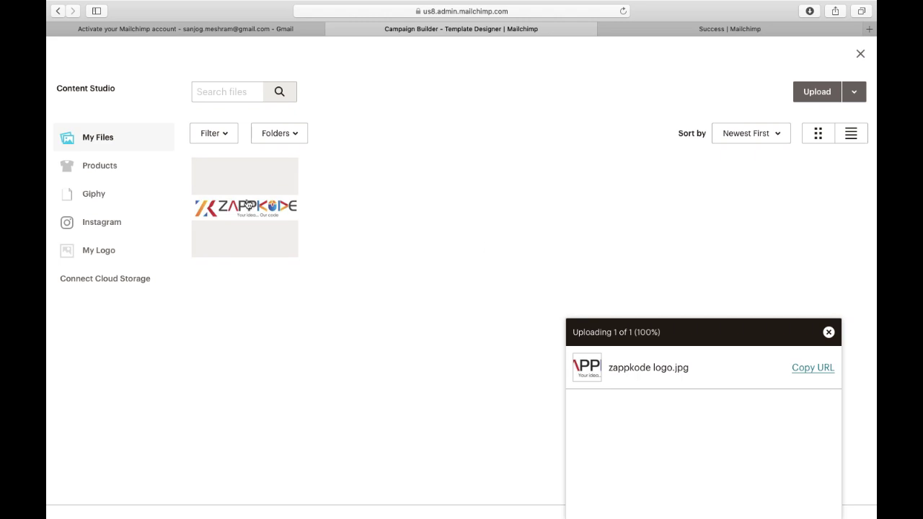
left_click(247, 205)
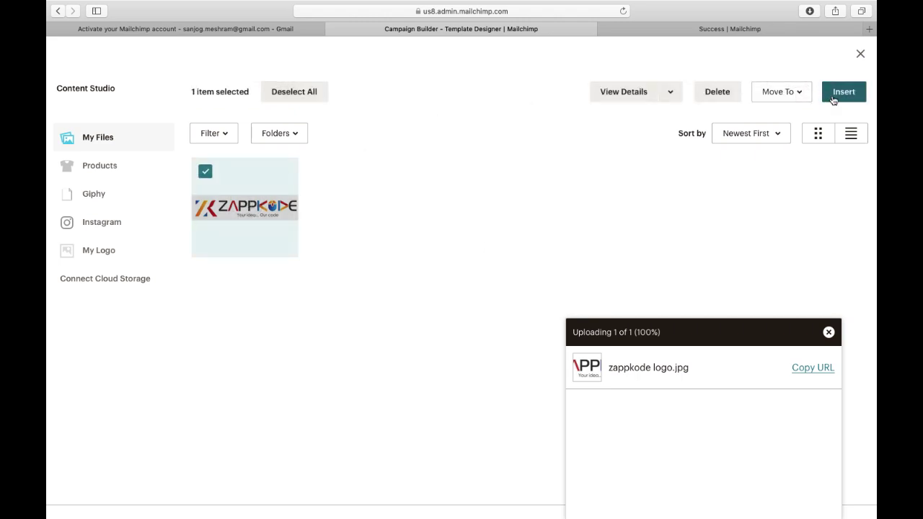
left_click(834, 98)
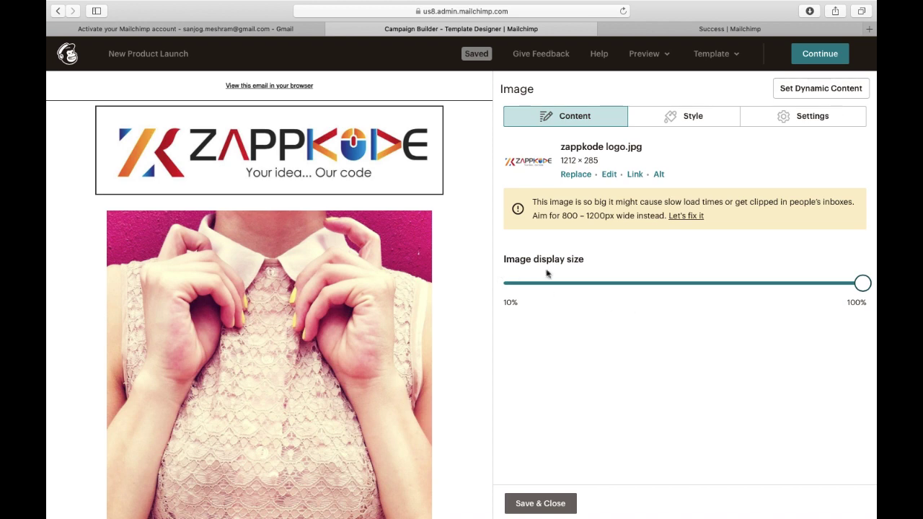
left_click_drag(862, 284, 696, 298)
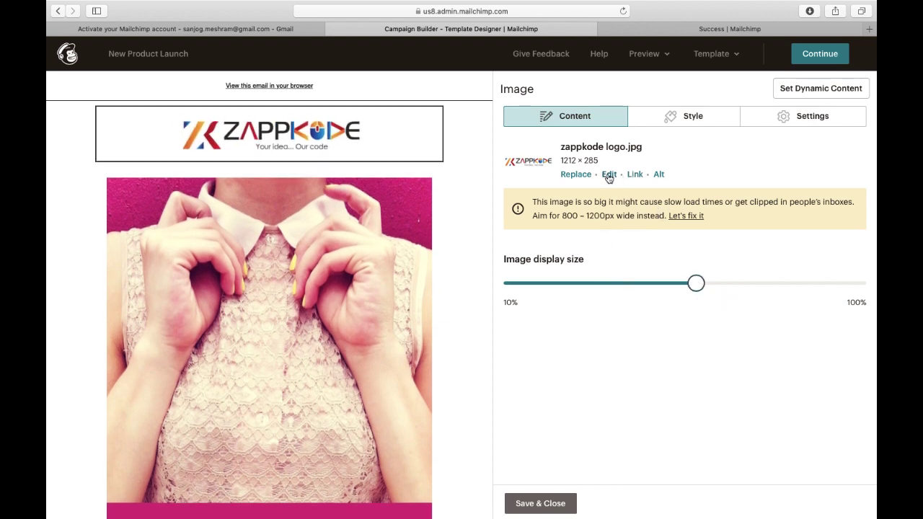
left_click(634, 174)
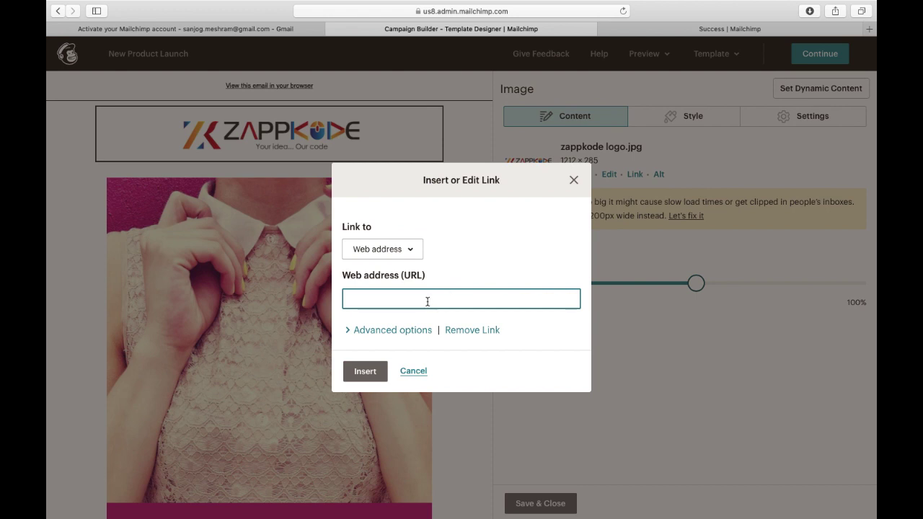
type("www.zappkode.com")
left_click(366, 371)
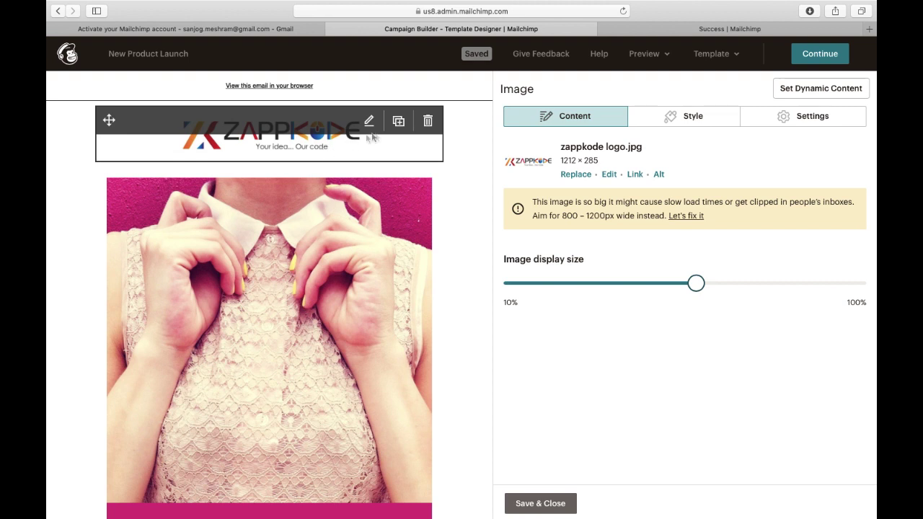
Give the Zappkode logo a 1px Groove border in #ffd249, then save and close.
left_click(695, 117)
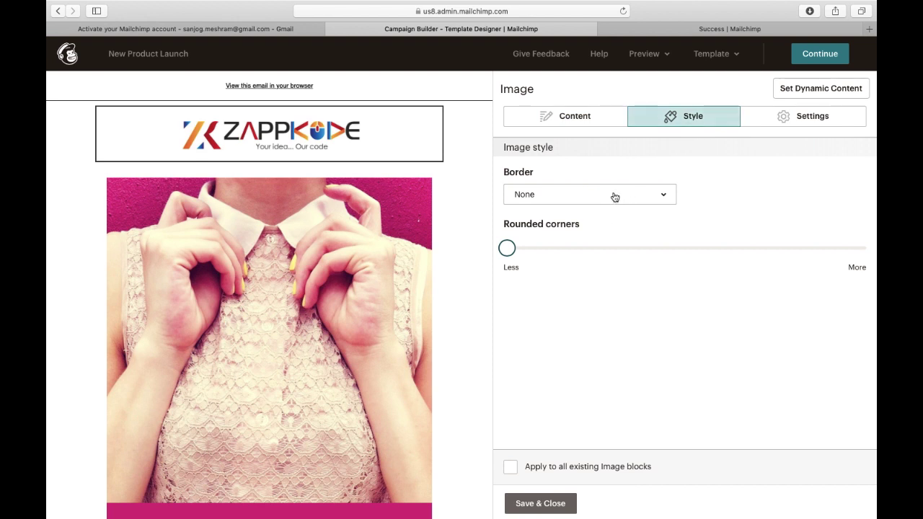
left_click_drag(510, 257, 504, 222)
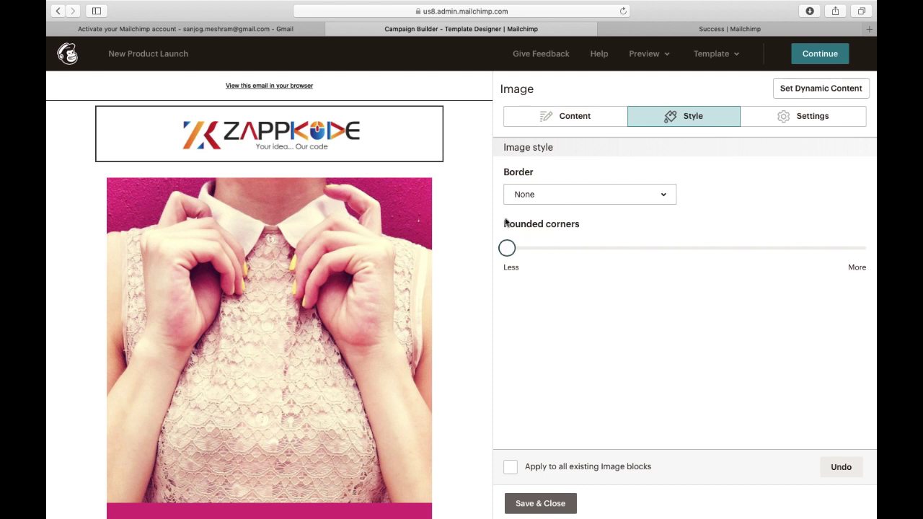
left_click(560, 194)
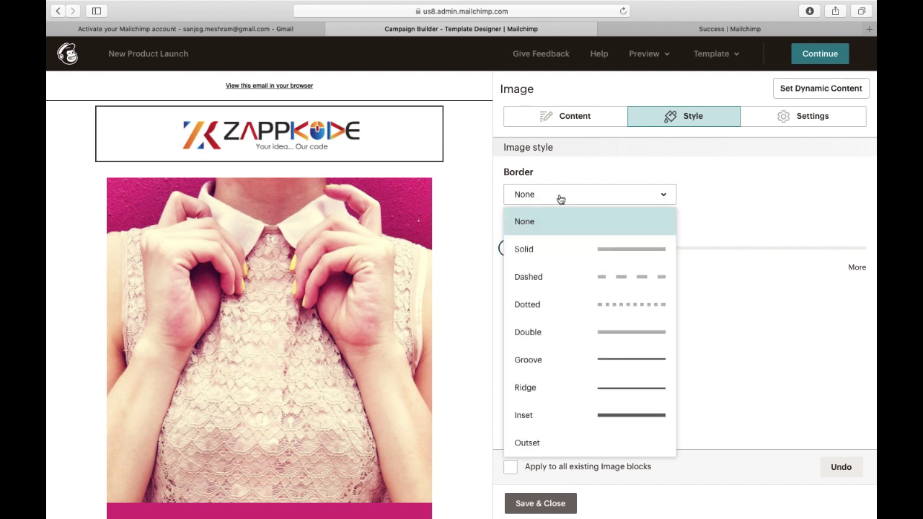
left_click(627, 363)
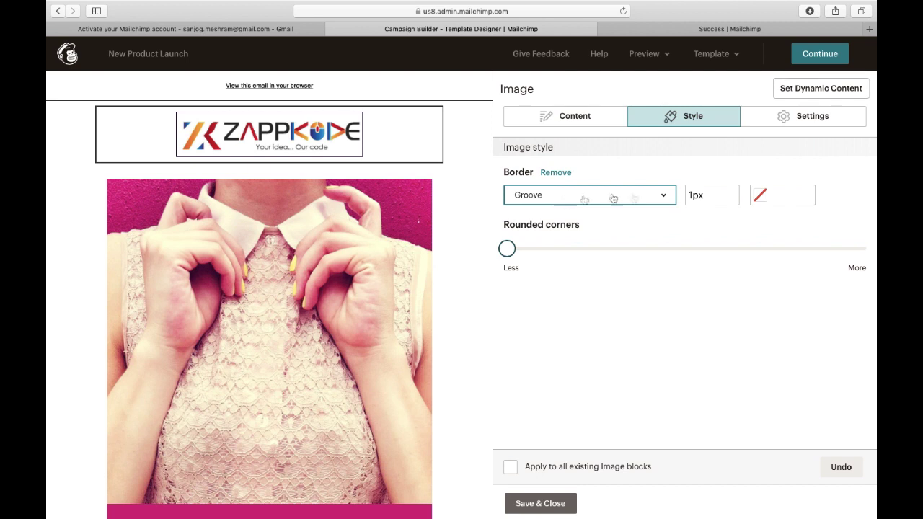
left_click(762, 197)
left_click(762, 221)
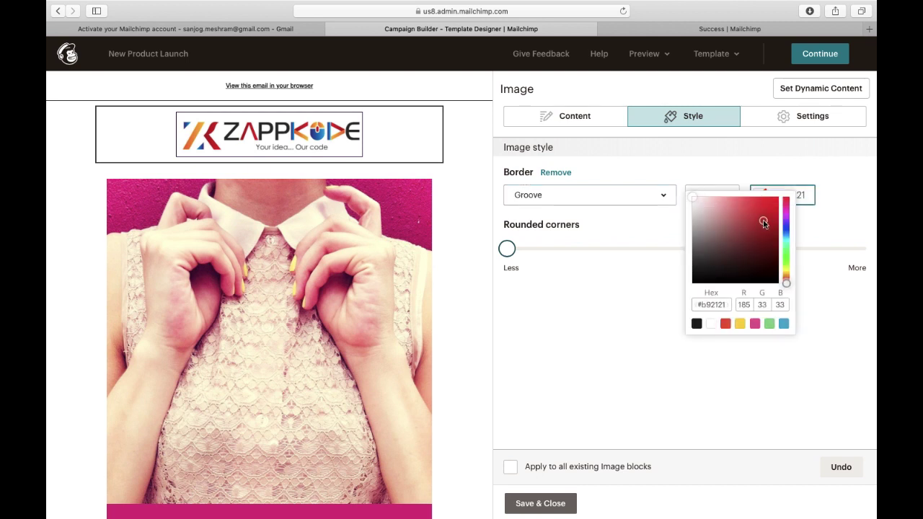
left_click(770, 251)
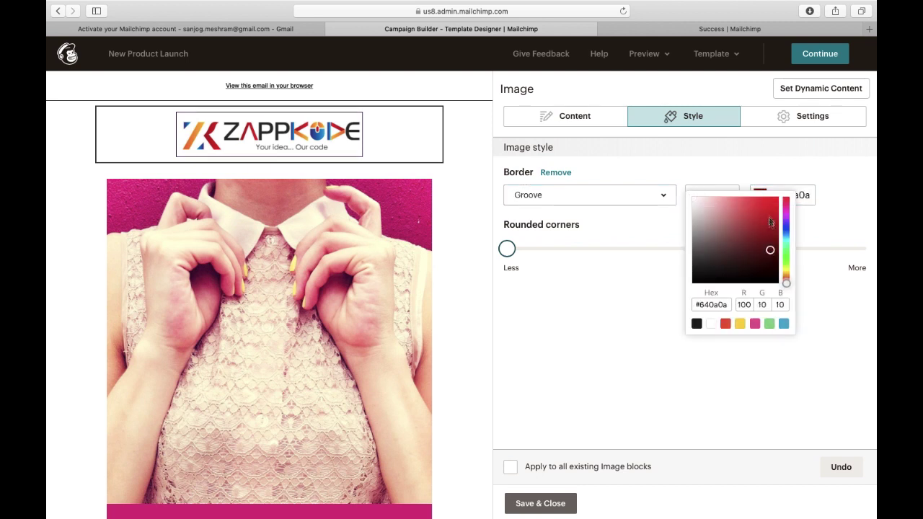
left_click(770, 209)
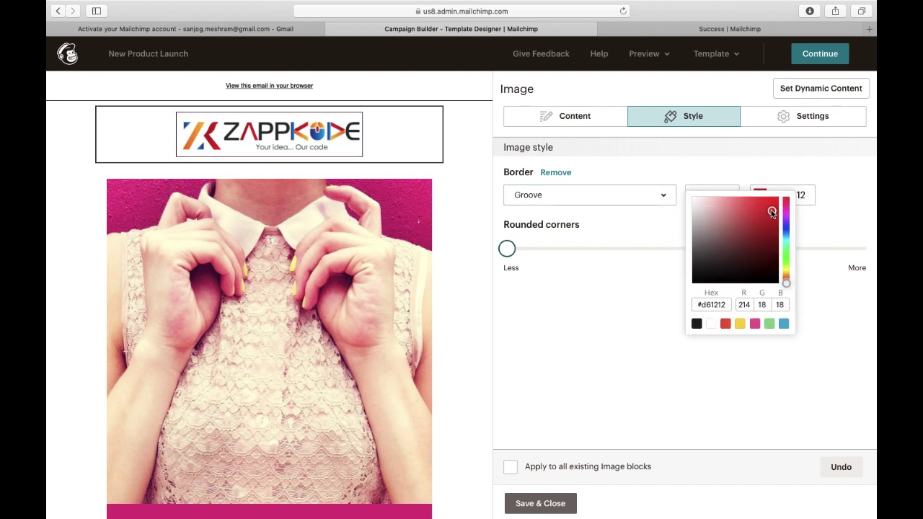
left_click(740, 323)
left_click(651, 258)
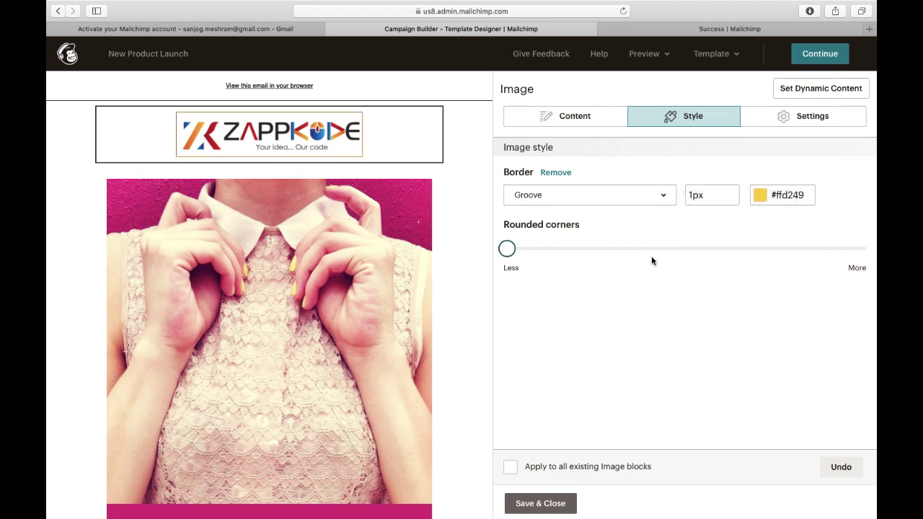
left_click(540, 503)
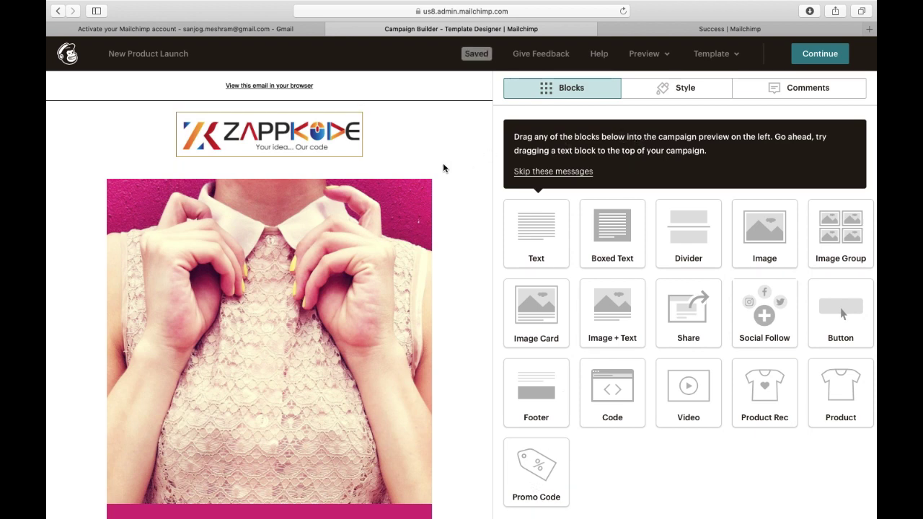
Upload the Digital Marketing image from Downloads and insert it into the Image Card.
left_click(293, 254)
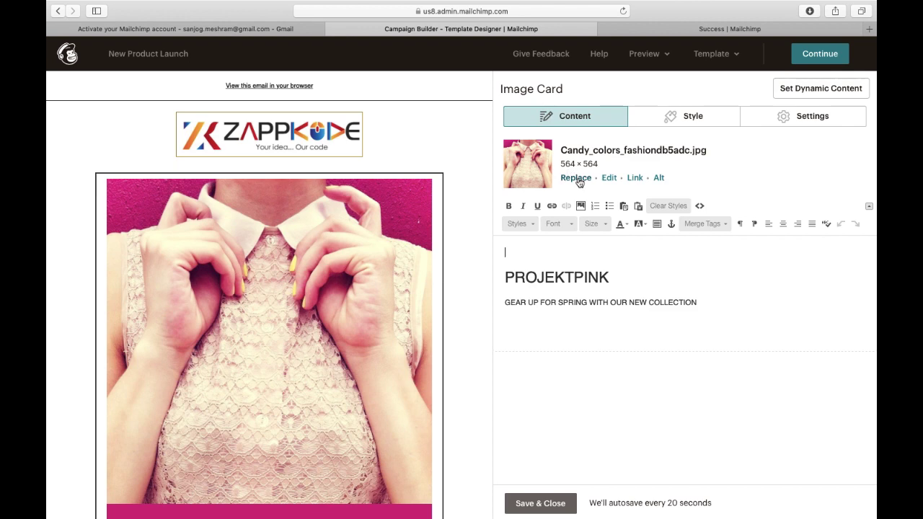
left_click(579, 181)
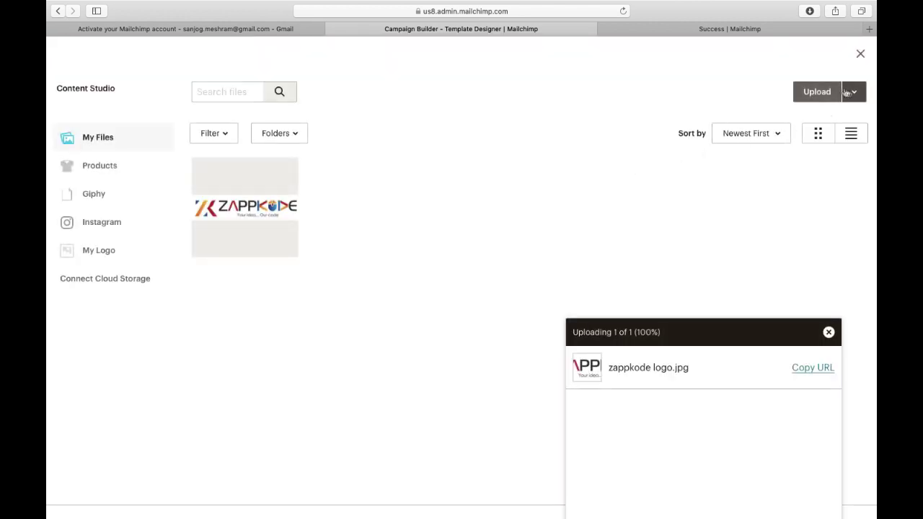
left_click(816, 91)
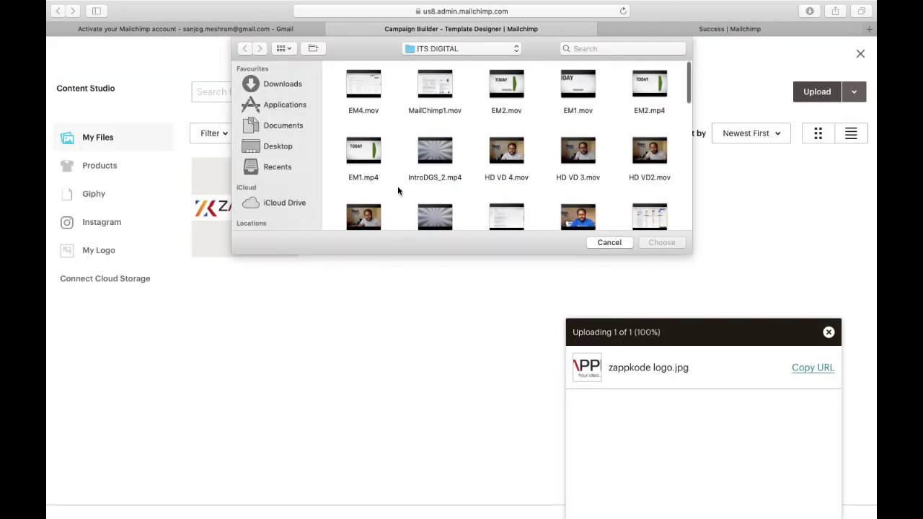
scroll(398, 191, "down", 5)
scroll(398, 191, "up", 5)
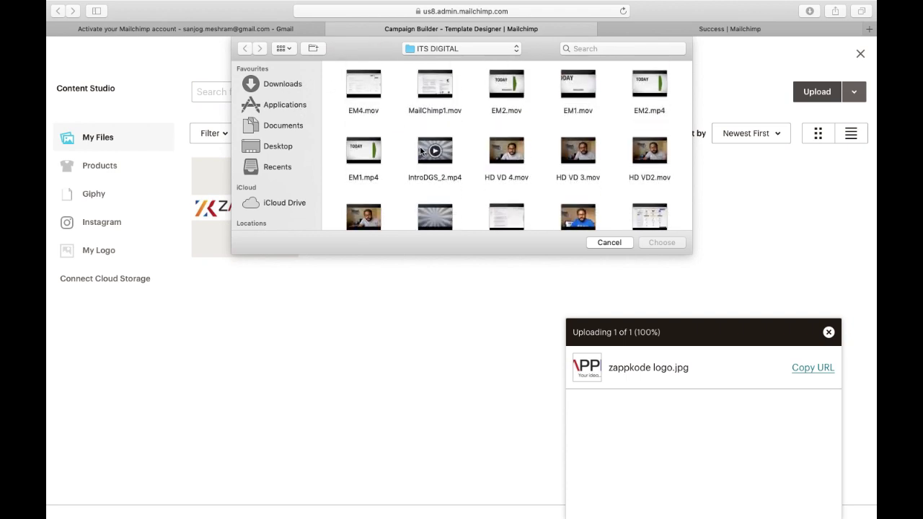
scroll(423, 149, "down", 10)
scroll(418, 146, "up", 5)
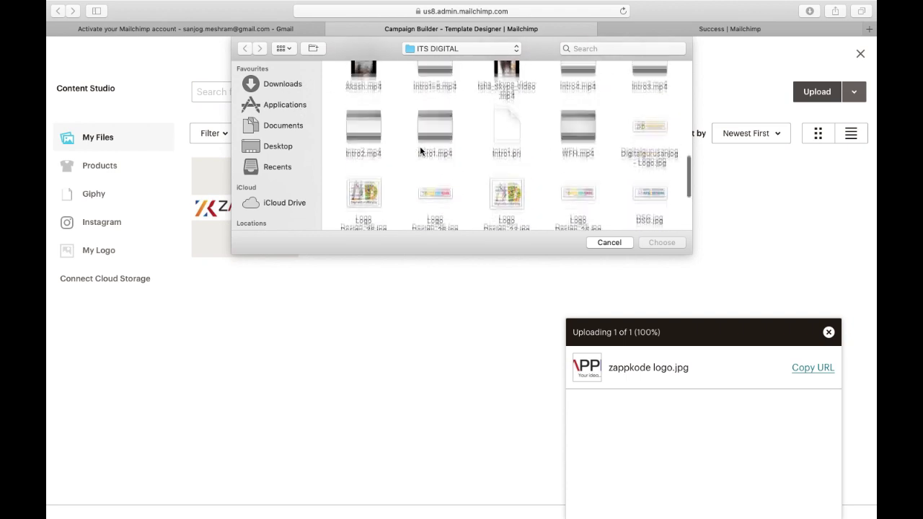
left_click(292, 83)
scroll(494, 115, "down", 5)
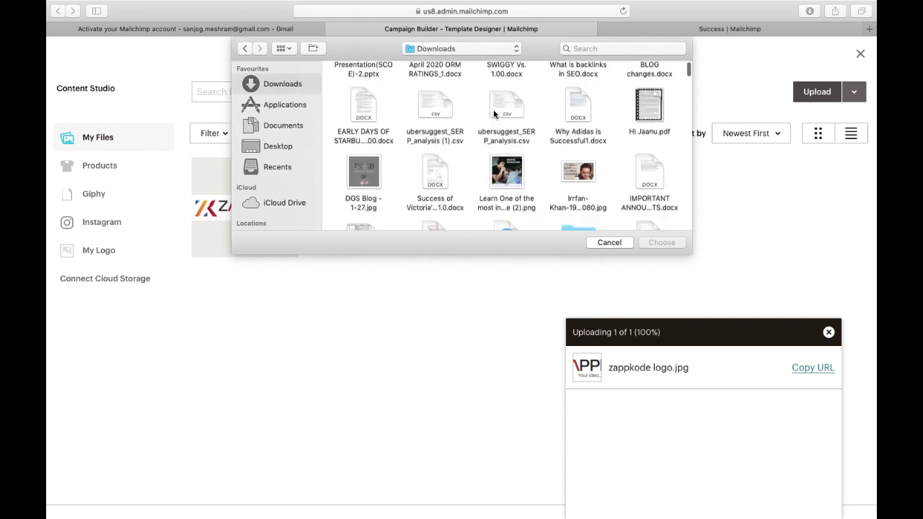
double_click(513, 148)
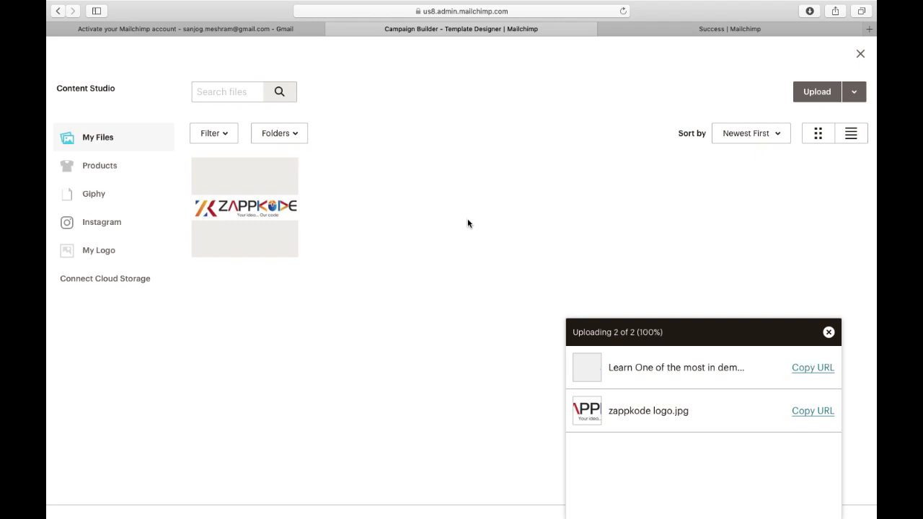
left_click(269, 209)
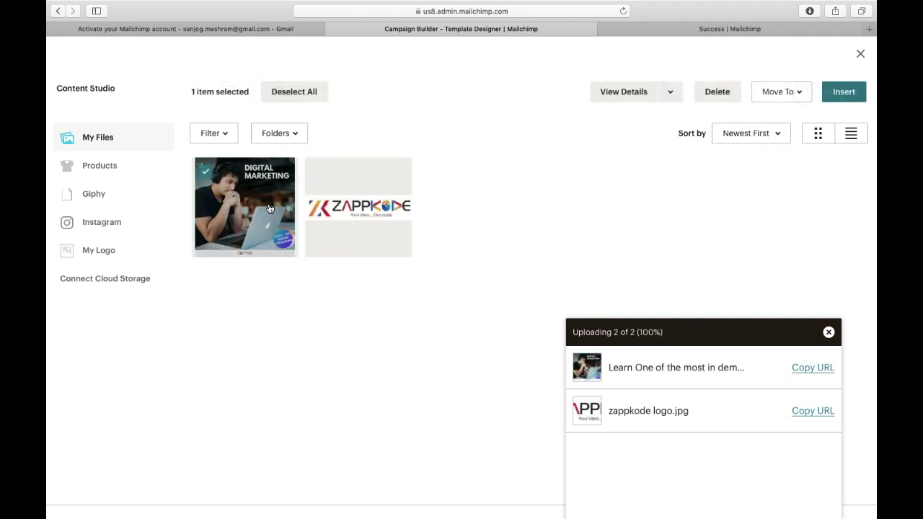
left_click(842, 93)
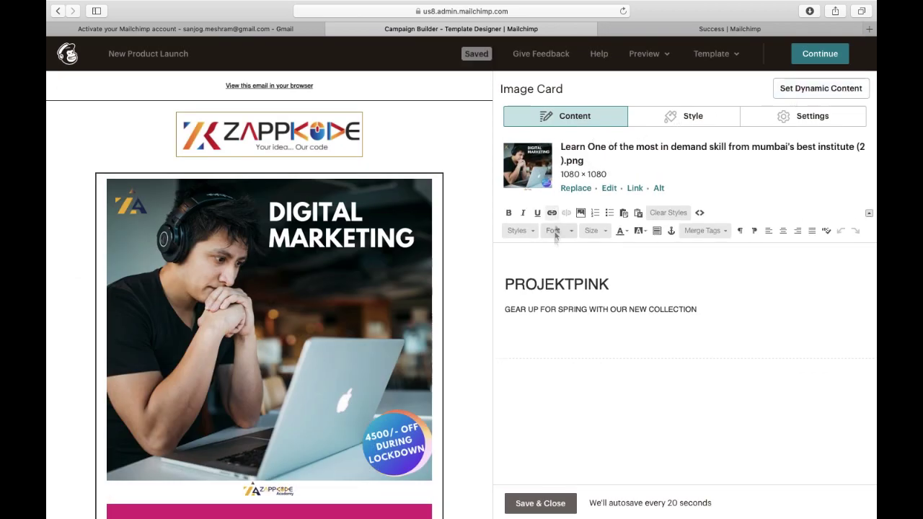
Set the Digital Marketing image's alt text to 'Digital Marketing Academy'.
scroll(478, 268, "down", 5)
scroll(478, 268, "up", 5)
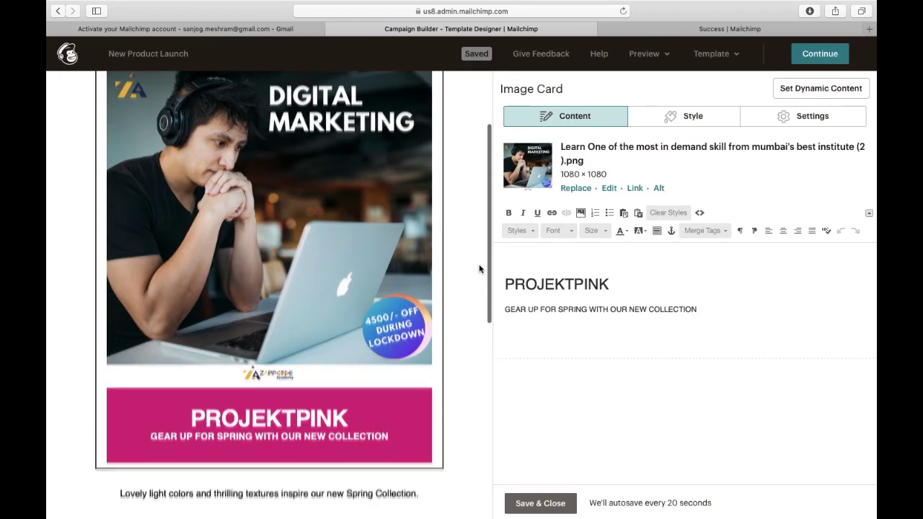
scroll(479, 268, "down", 10)
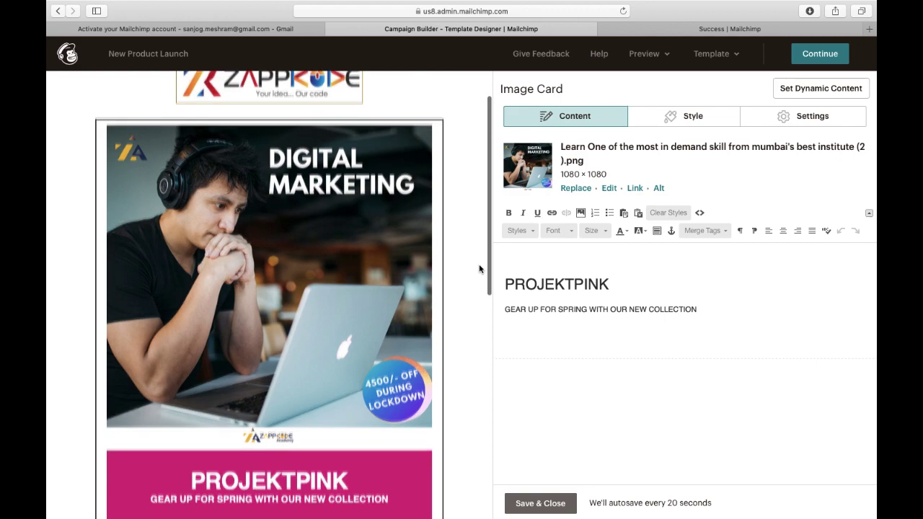
scroll(479, 268, "up", 9)
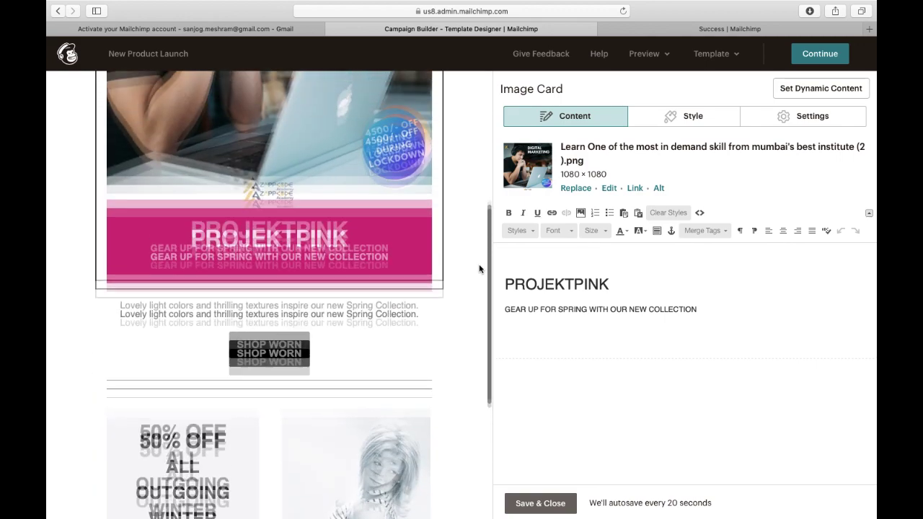
scroll(479, 268, "down", 1)
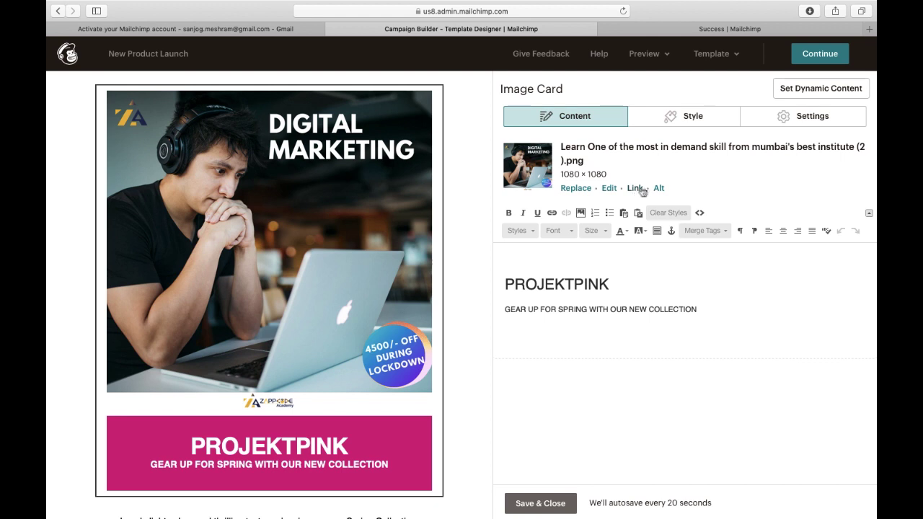
left_click(657, 189)
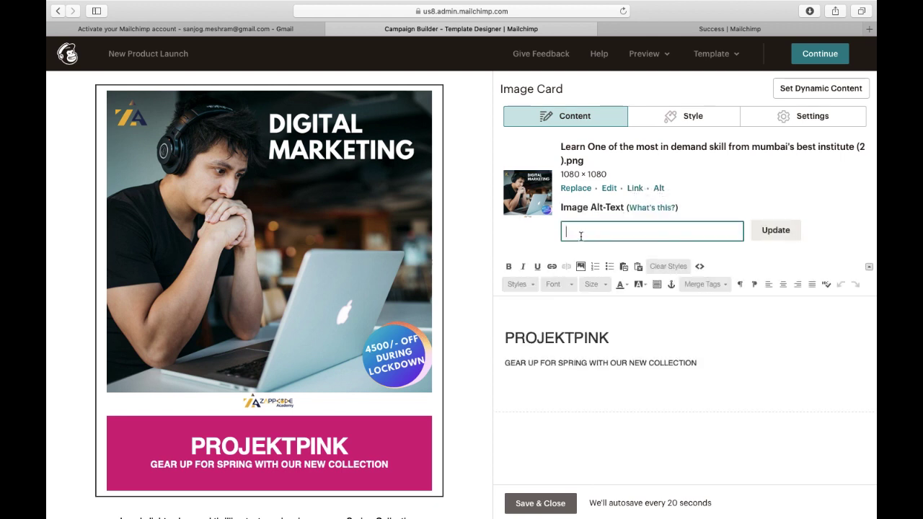
type("DIgital Marketing Academy")
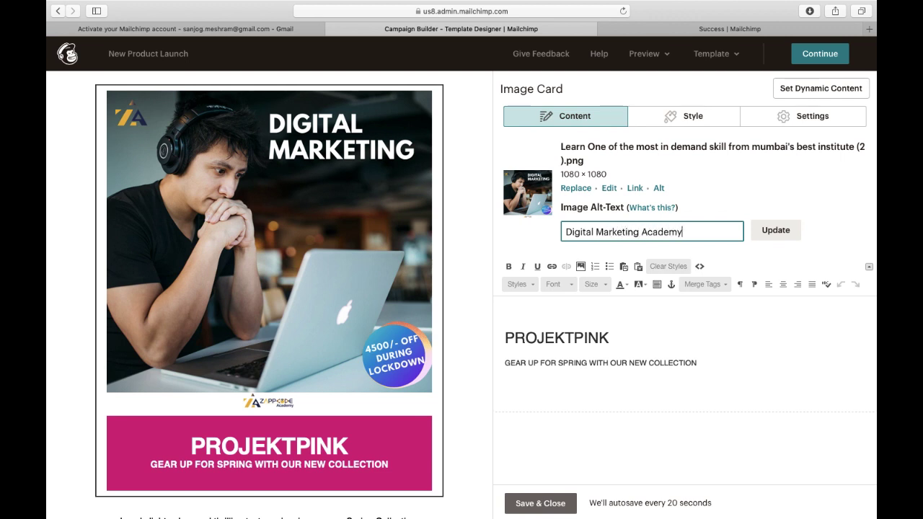
left_click(782, 234)
left_click_drag(642, 281, 452, 275)
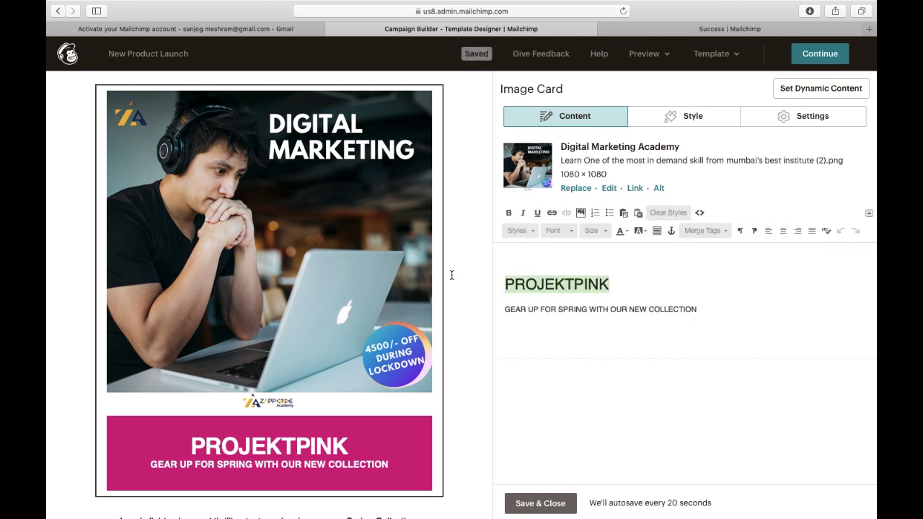
Change the banner heading from PROJEKTPINK to 'Digital Marketing Academy'.
type("DIgital")
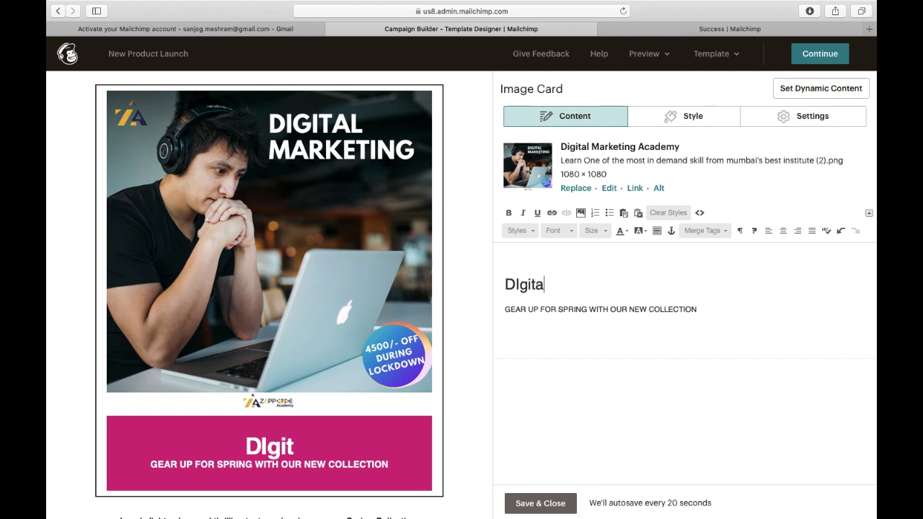
key("BackSpace")
key("BackSpace")
key("BackSpace")
key("BackSpace")
key("BackSpace")
key("BackSpace")
type("oigit")
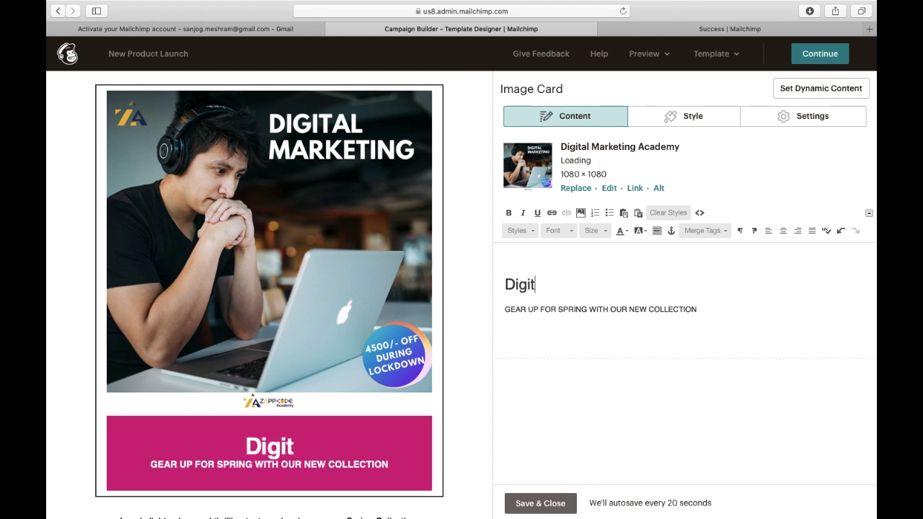
type("al Marketin")
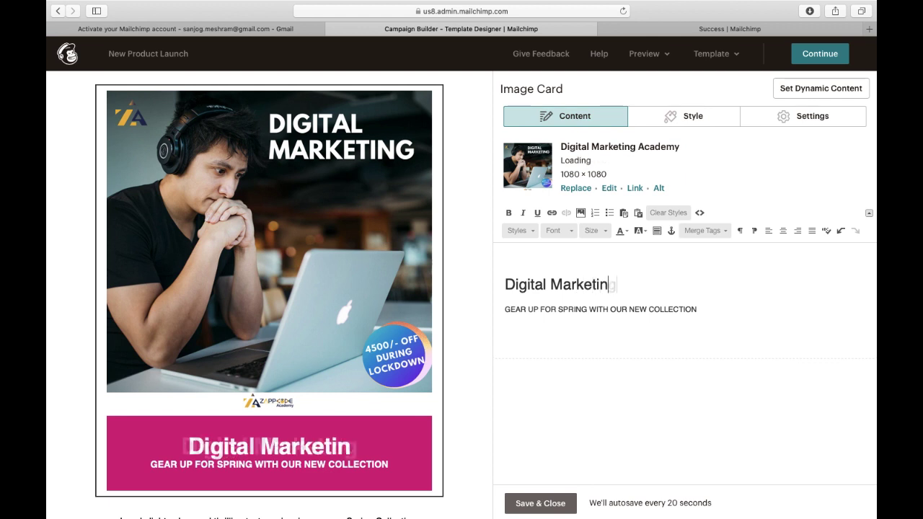
type("g Academy")
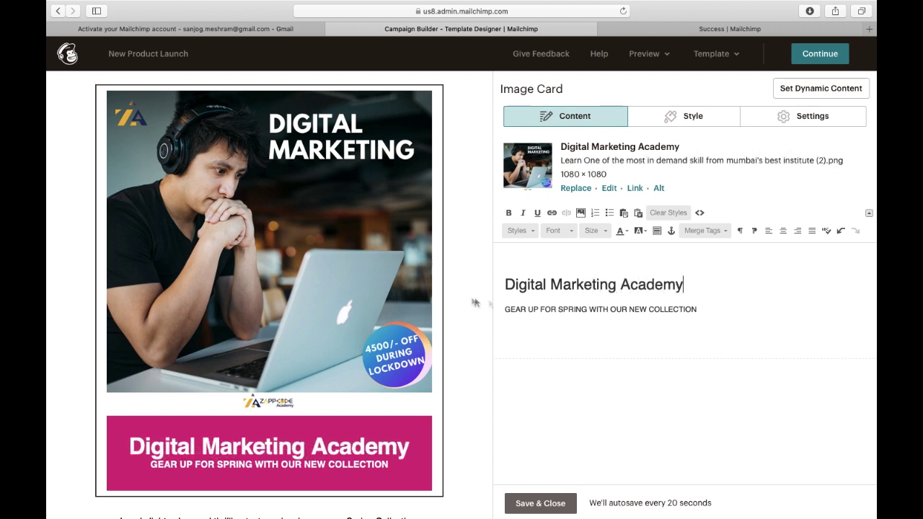
Replace the subtitle with a bold line listing SEO, SMM, Content Marketing and Affilate Marketing.
left_click_drag(706, 309, 494, 307)
key("BackSpace")
type("sEO I S")
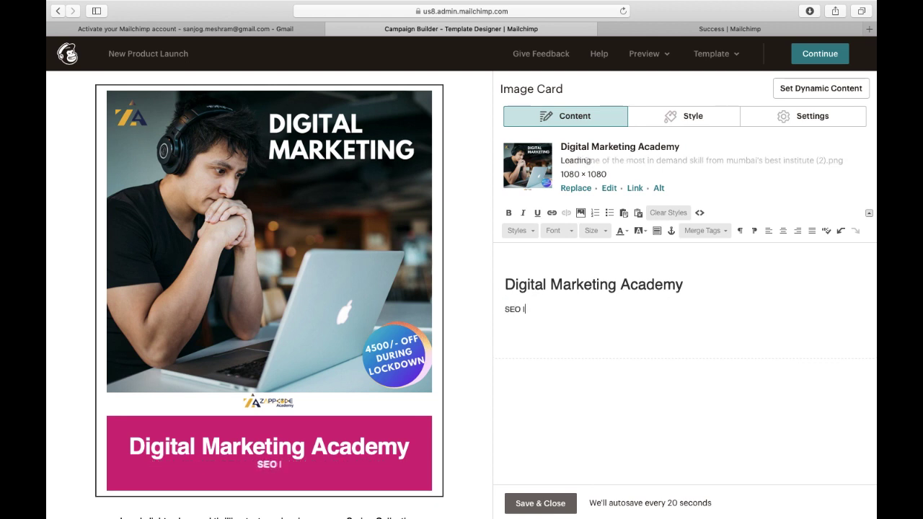
type("MM I")
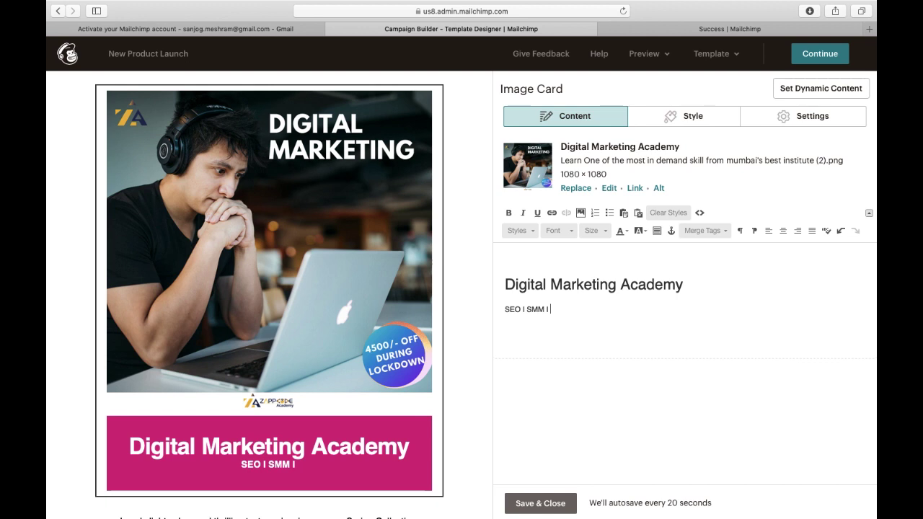
type(" Content ")
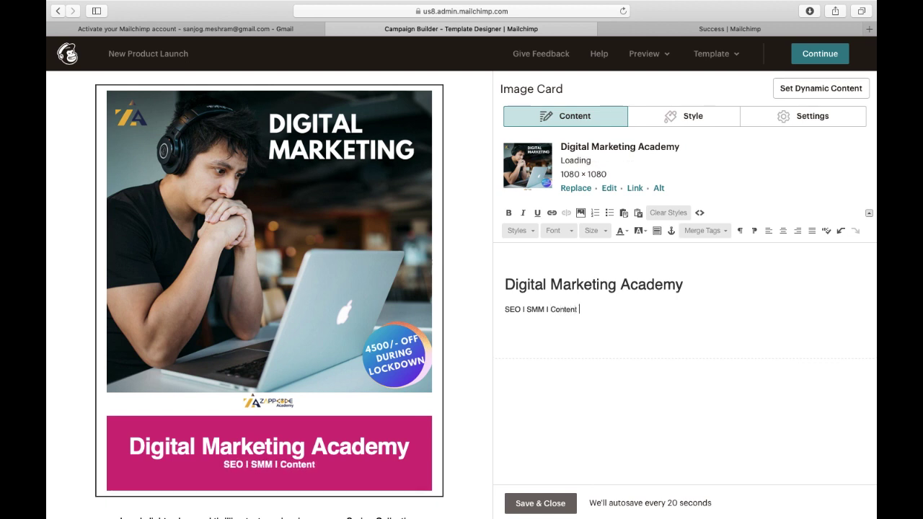
type("Marr")
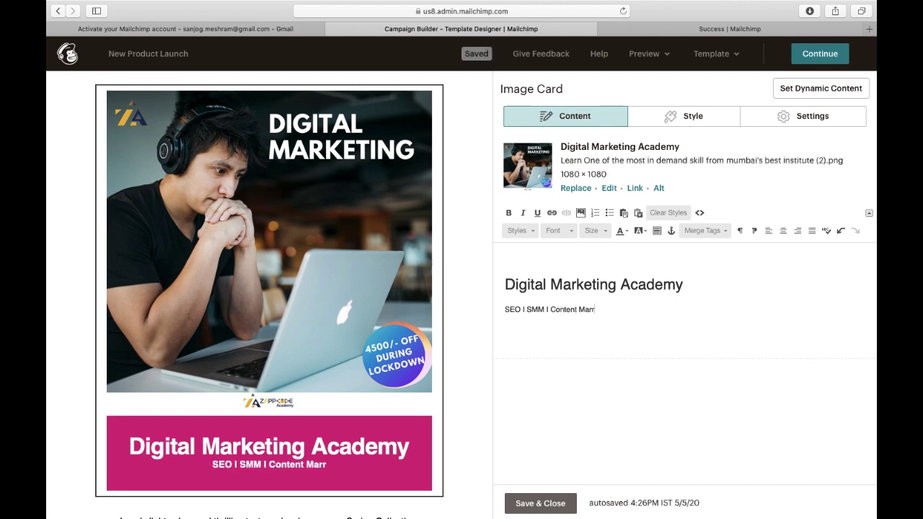
key("BackSpace")
type("keting : ")
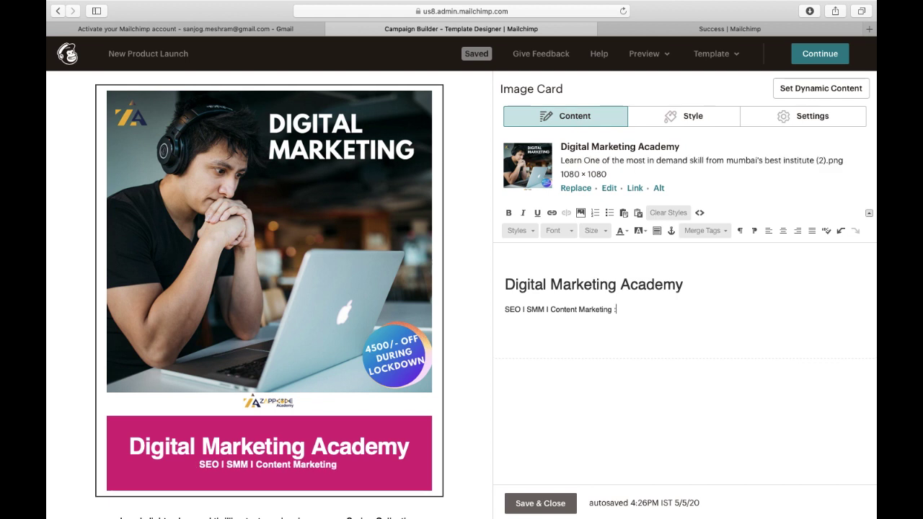
type("A")
key("BackSpace")
key("BackSpace")
key("BackSpace")
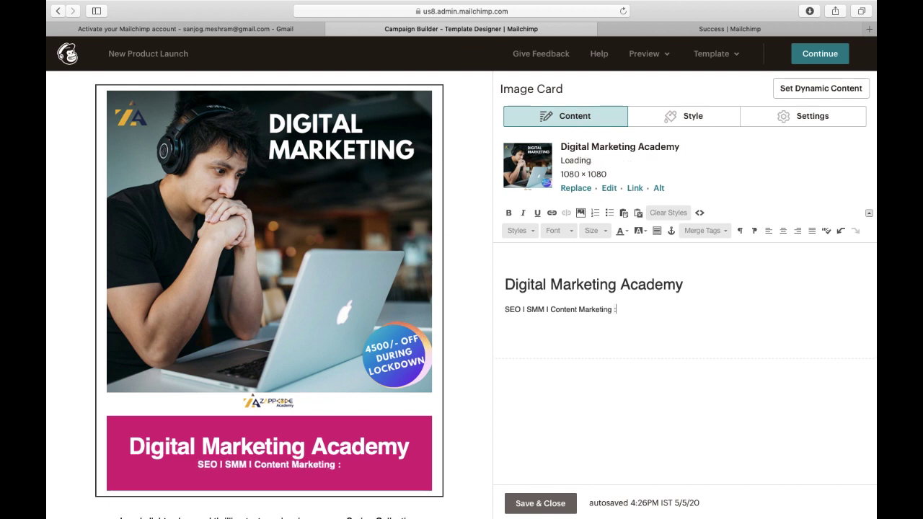
type("I Affili")
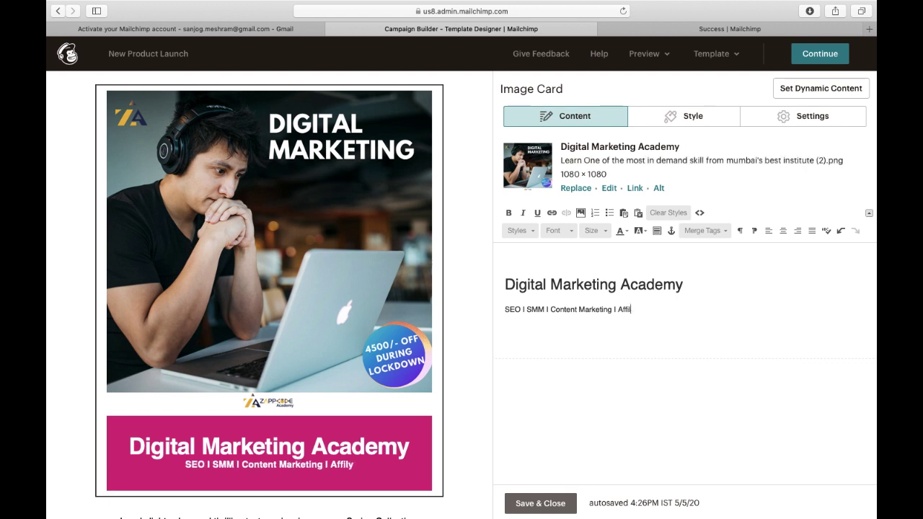
key("BackSpace")
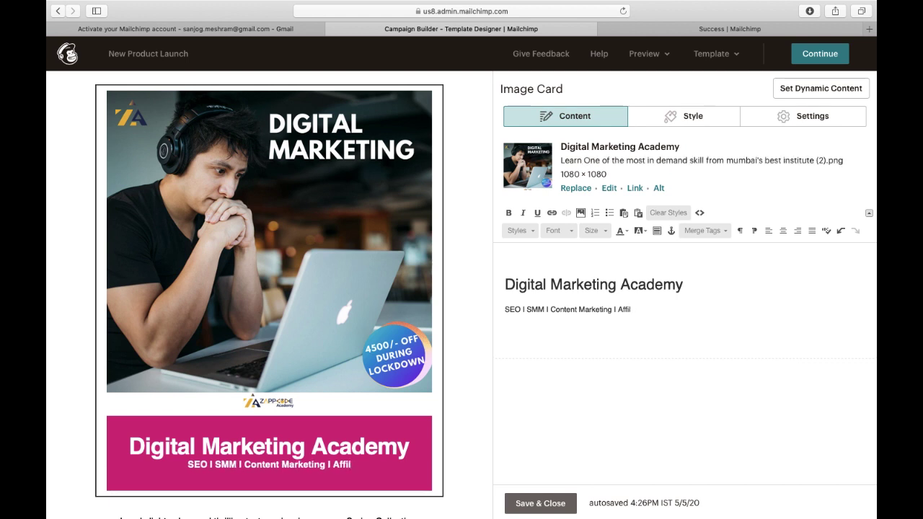
type("ate Marketing")
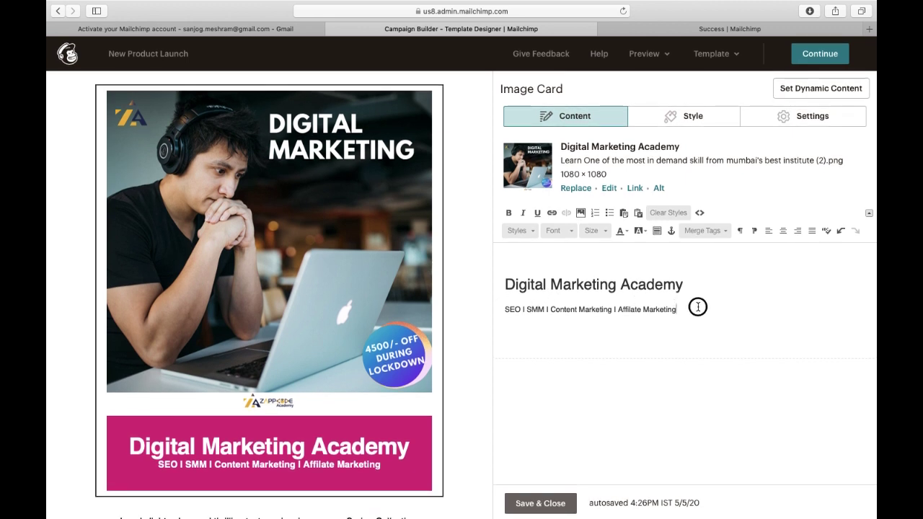
left_click_drag(691, 305, 484, 305)
left_click(509, 214)
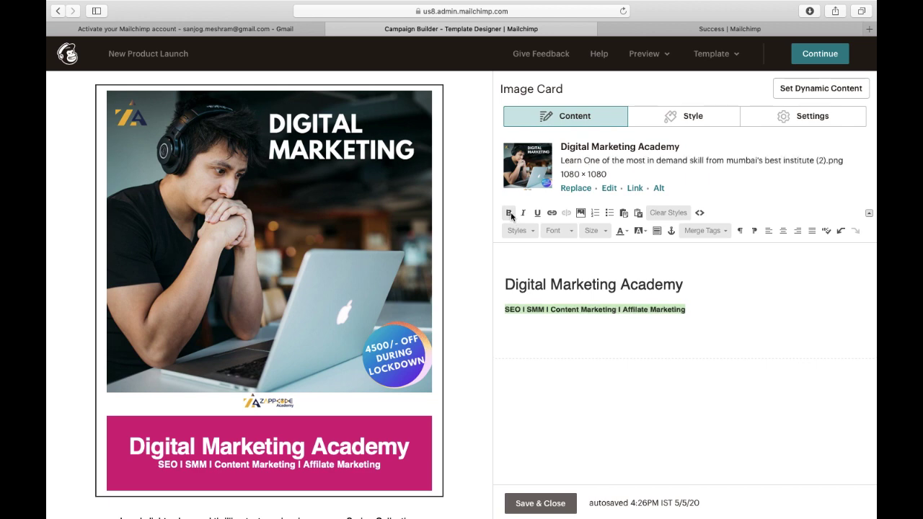
left_click(695, 287)
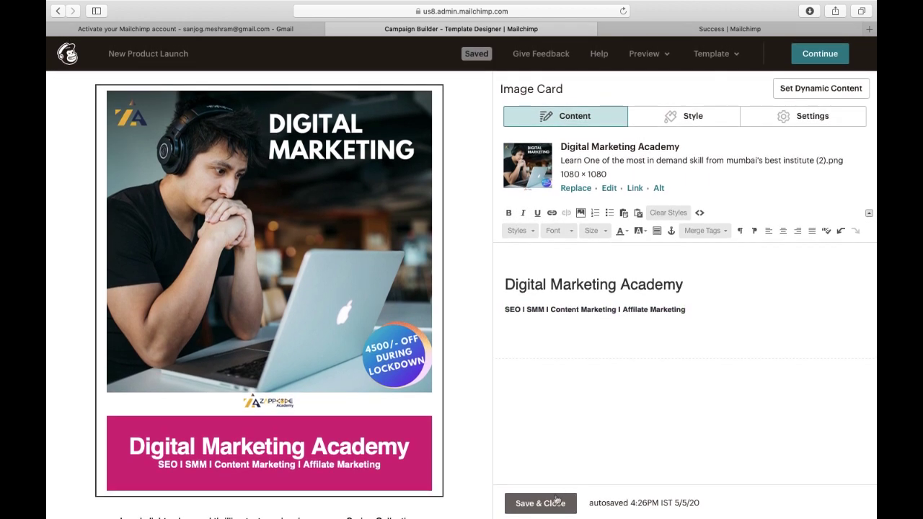
left_click(551, 213)
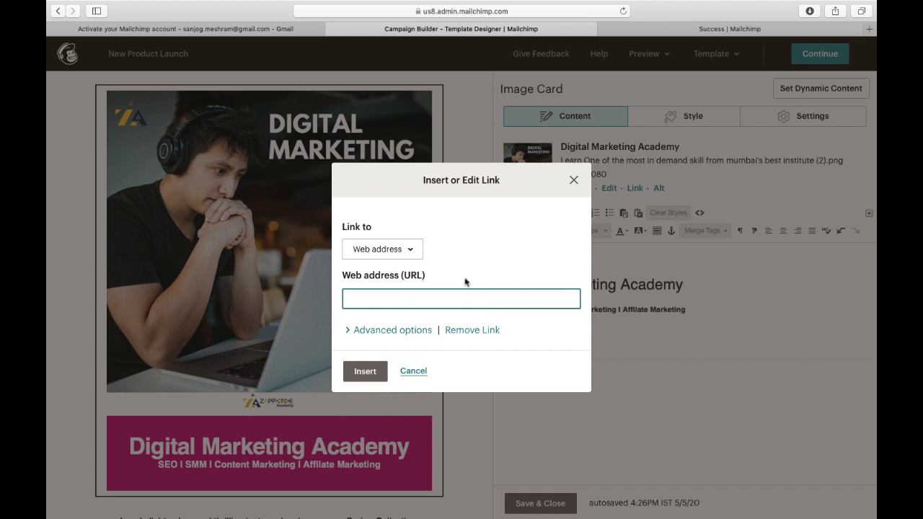
type("www.")
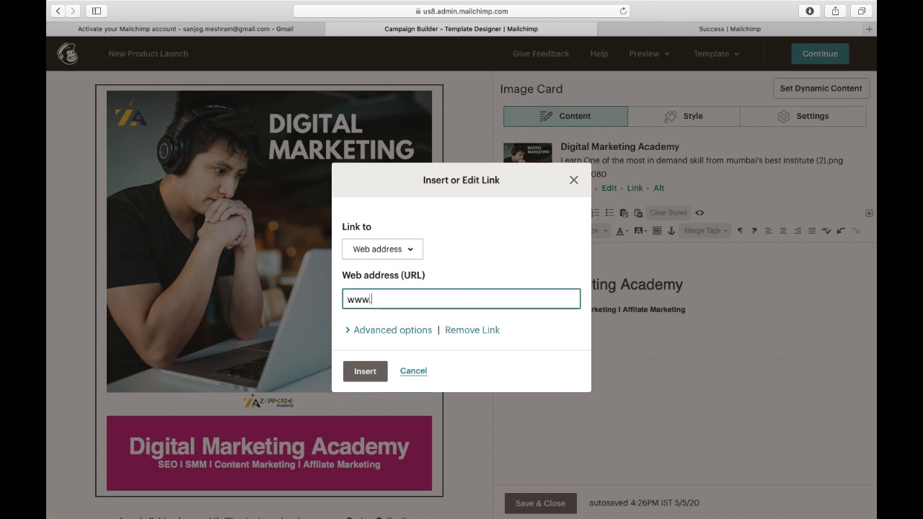
type("zappp")
type("ode.com")
left_click(364, 370)
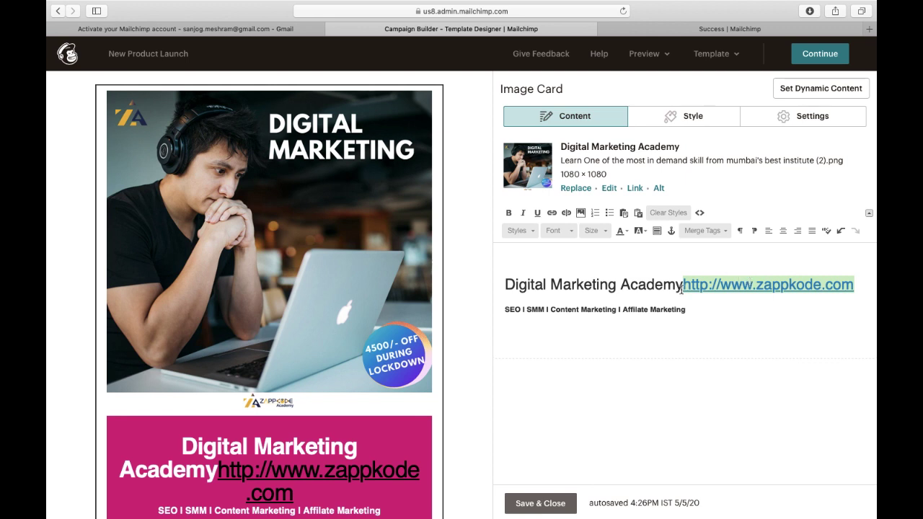
left_click(860, 281)
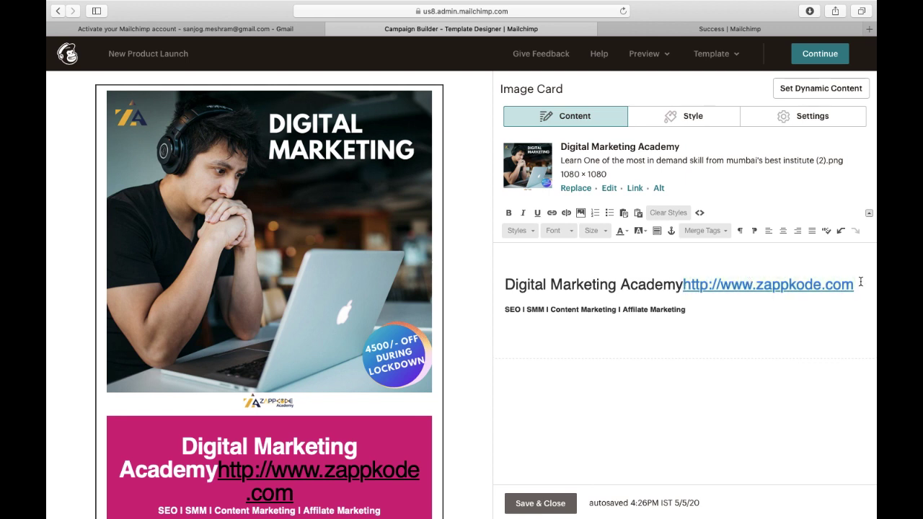
key("BackSpace")
key("BackSpace")
key("BackSpace")
key("BackSpace")
key("BackSpace")
key("BackSpace")
key("BackSpace")
key("BackSpace")
key("BackSpace")
key("BackSpace")
key("BackSpace")
key("BackSpace")
key("BackSpace")
key("BackSpace")
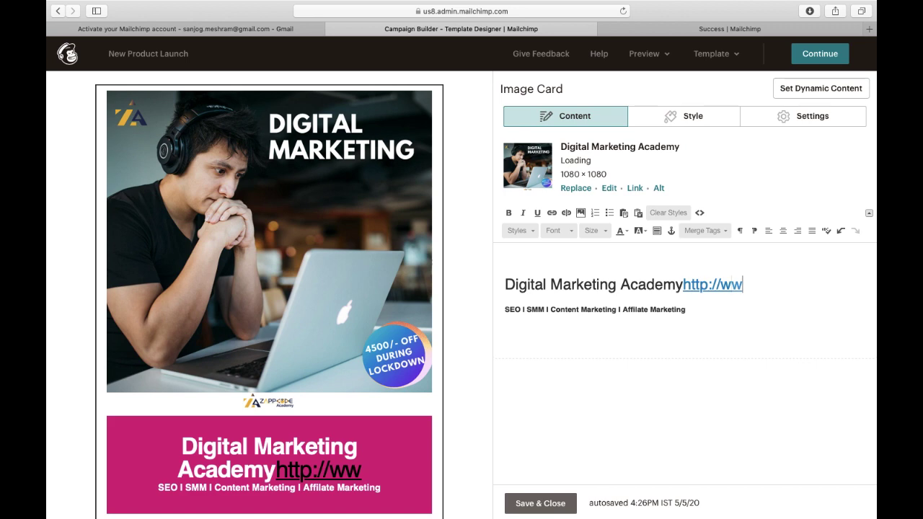
key("BackSpace")
key("BackSpace")
key("BackSpace")
key("BackSpace")
key("BackSpace")
key("BackSpace")
key("BackSpace")
key("BackSpace")
key("BackSpace")
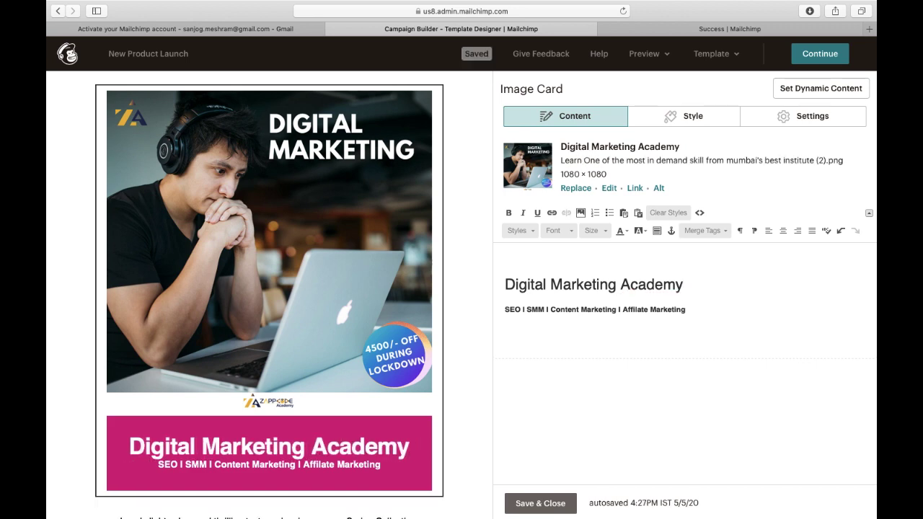
left_click(532, 505)
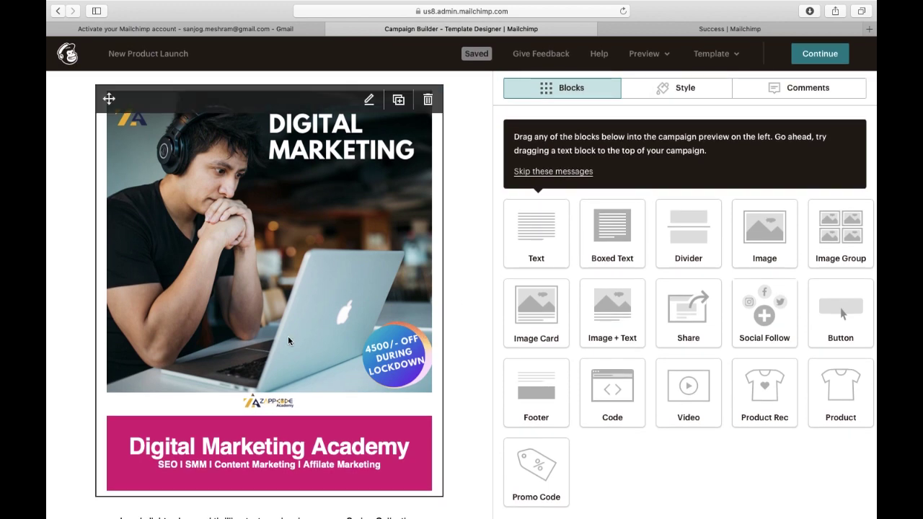
Swap the Spring Collection paragraph for 'India's Best Digital Marketing Academy'.
scroll(288, 341, "down", 5)
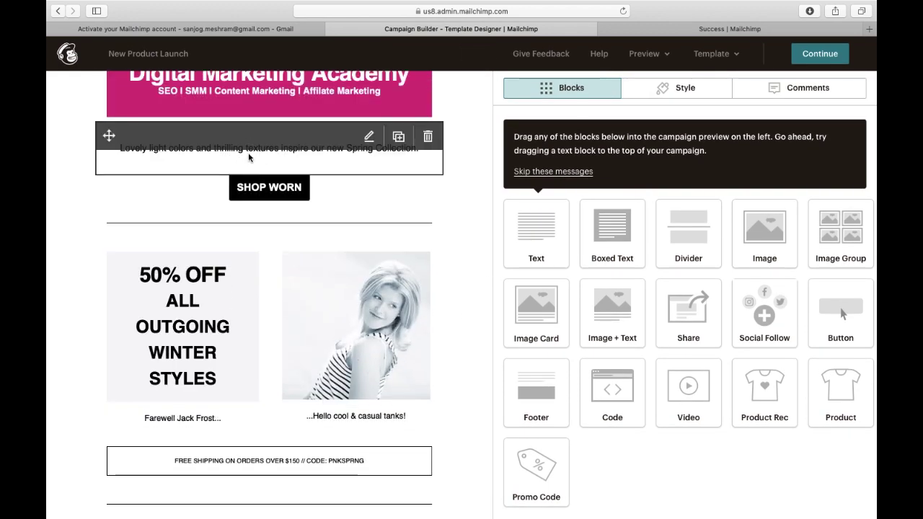
left_click(248, 156)
left_click_drag(766, 207, 523, 202)
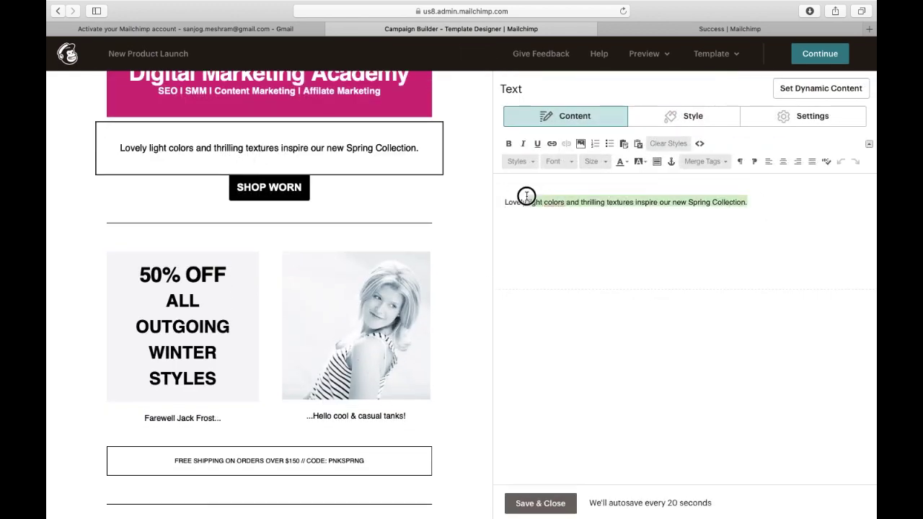
key("BackSpace")
key("BackSpace")
key("BackSpace")
key("BackSpace")
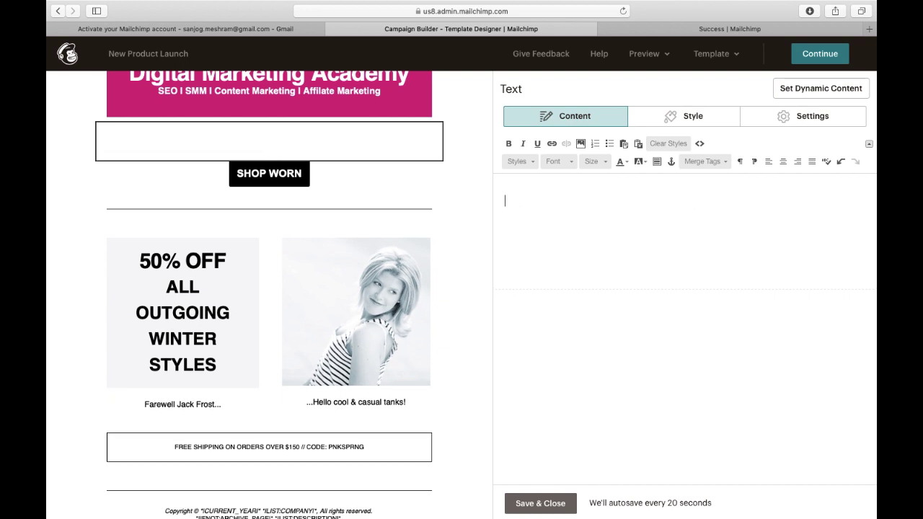
type("India's Best")
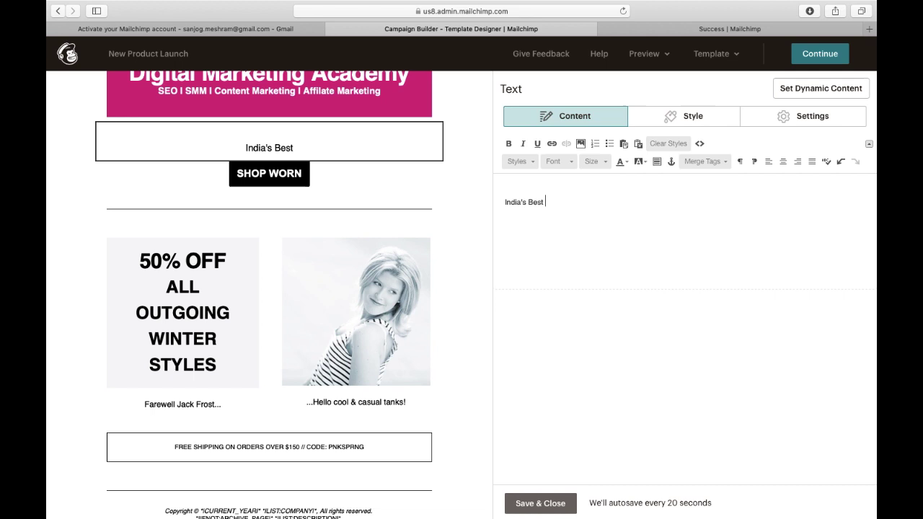
type(" Digital ")
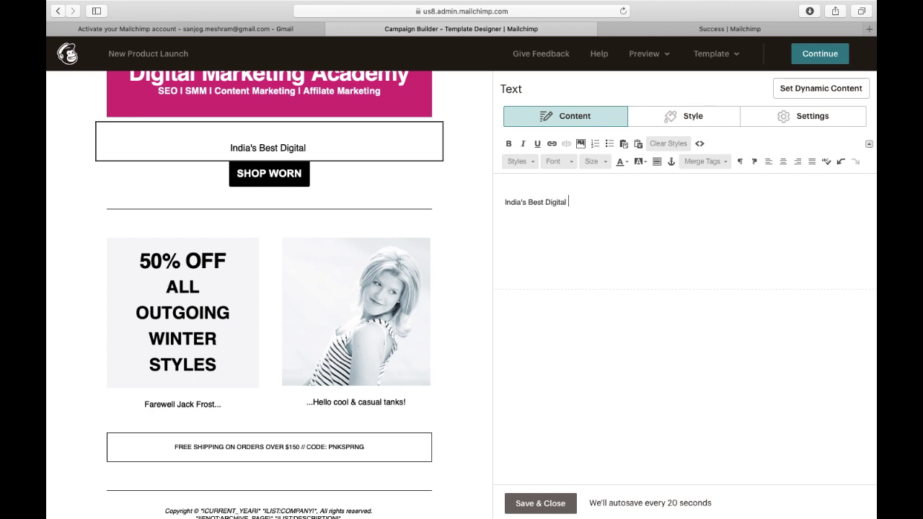
type("Marketing Academy")
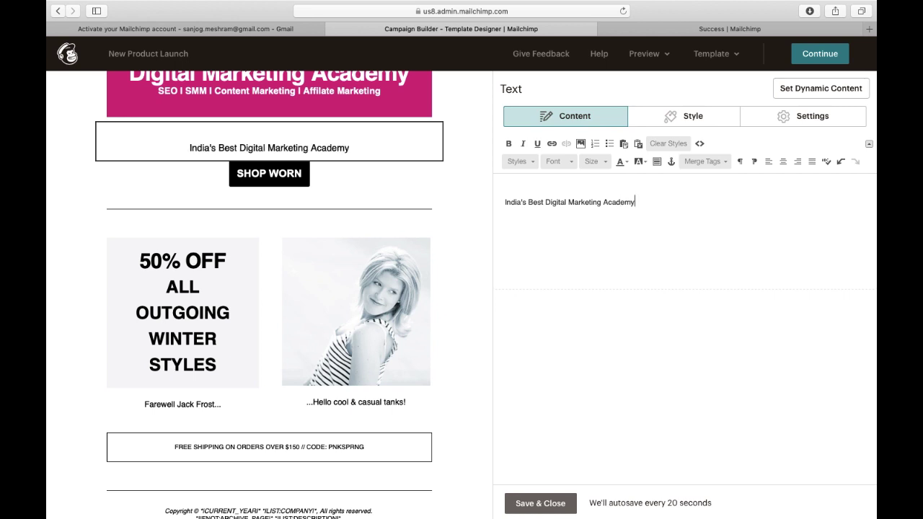
Relabel the SHOP WORN button 'Apply Today', link it to the contact's email address, and save.
left_click(288, 175)
left_click_drag(565, 165, 454, 162)
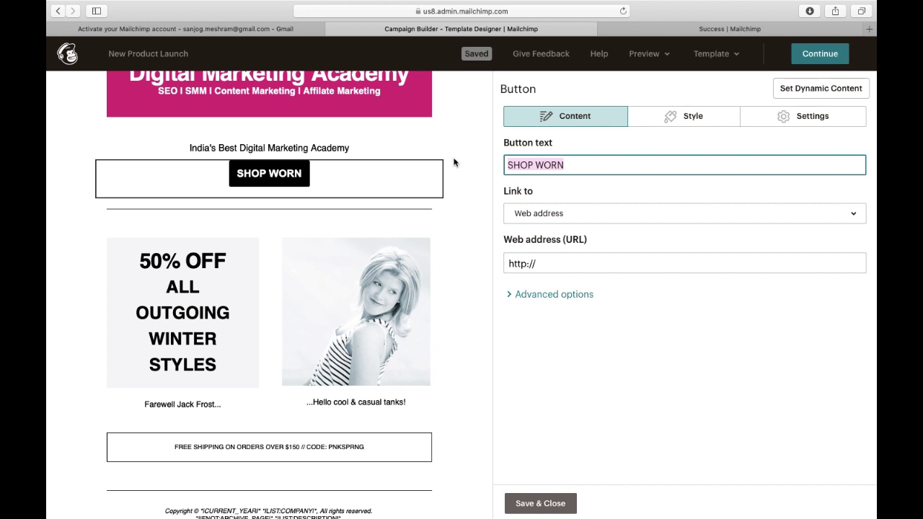
type("Apply Today")
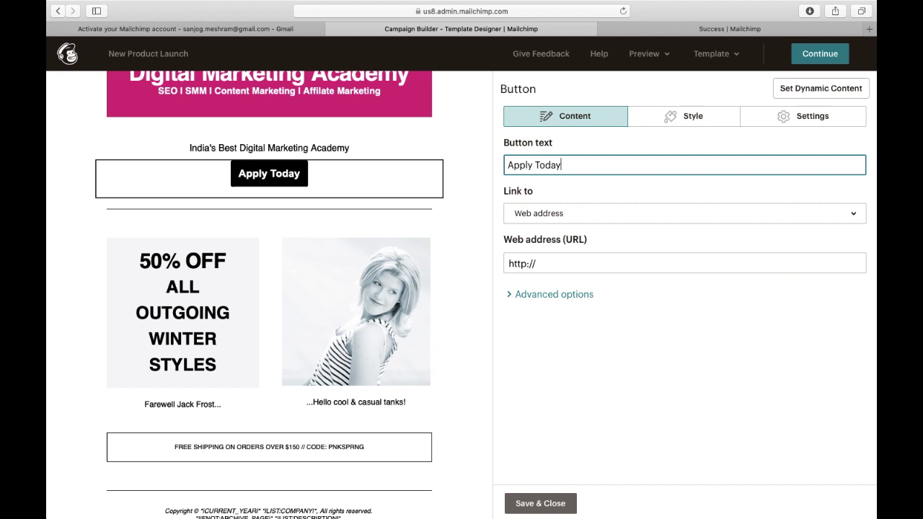
left_click(520, 221)
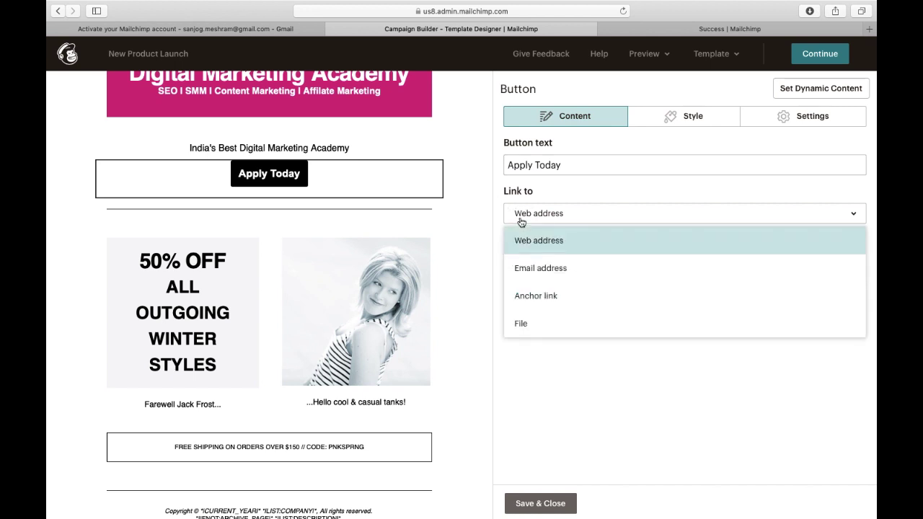
left_click(523, 269)
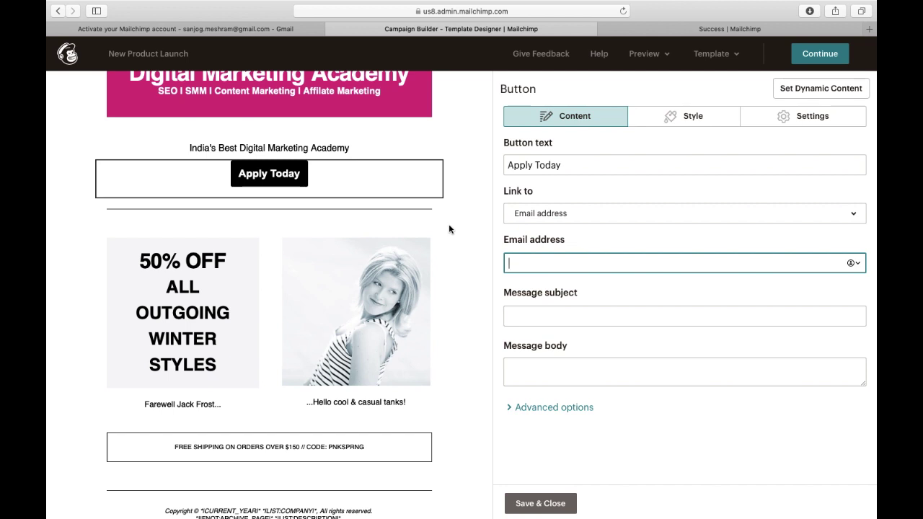
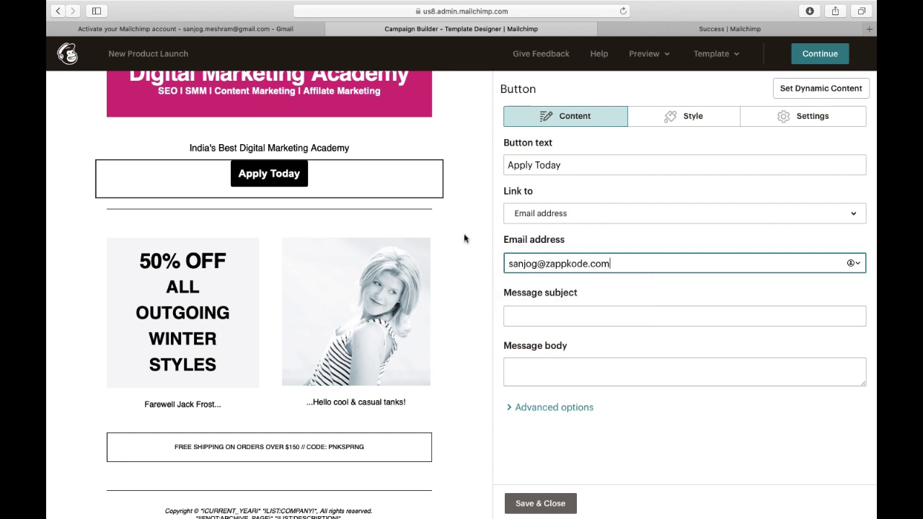
scroll(487, 326, "down", 1)
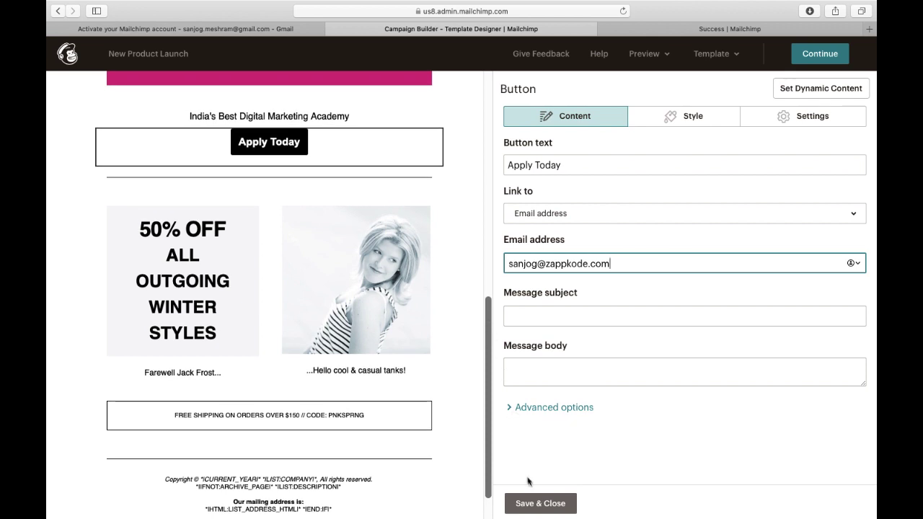
left_click(534, 505)
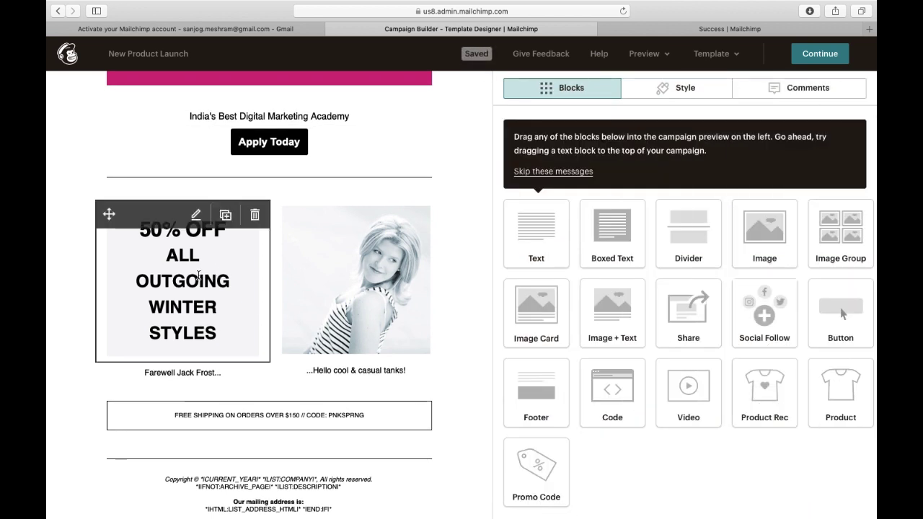
Replace the winter-styles lines under 50% OFF with 'On all the courses', then select the striped-tank photo.
left_click(198, 275)
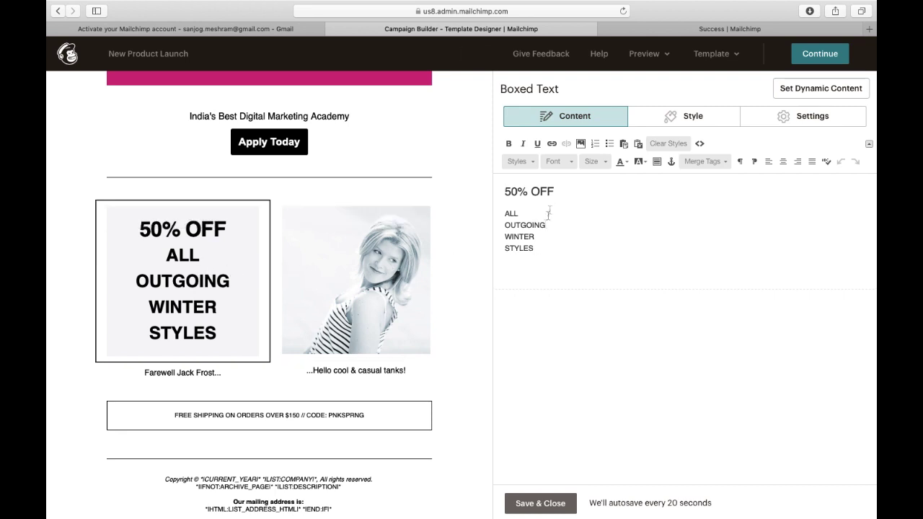
left_click_drag(537, 250, 506, 214)
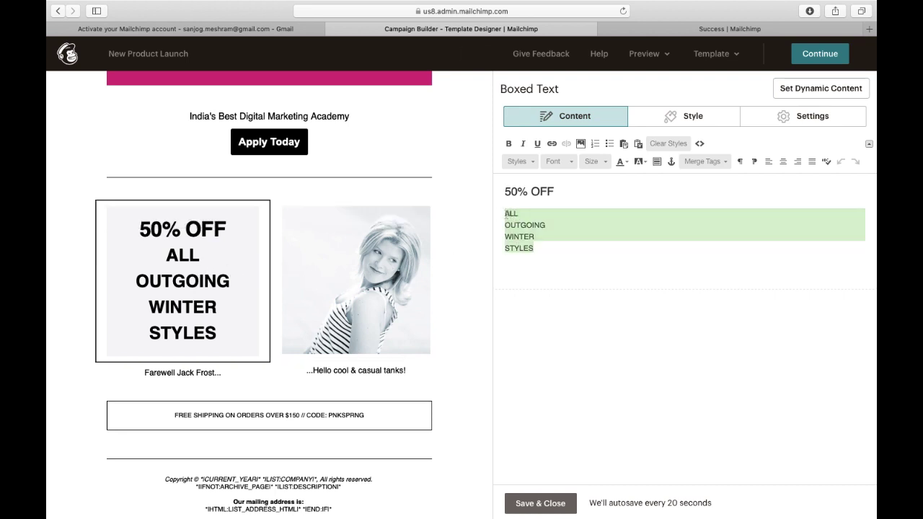
type("On all the courses")
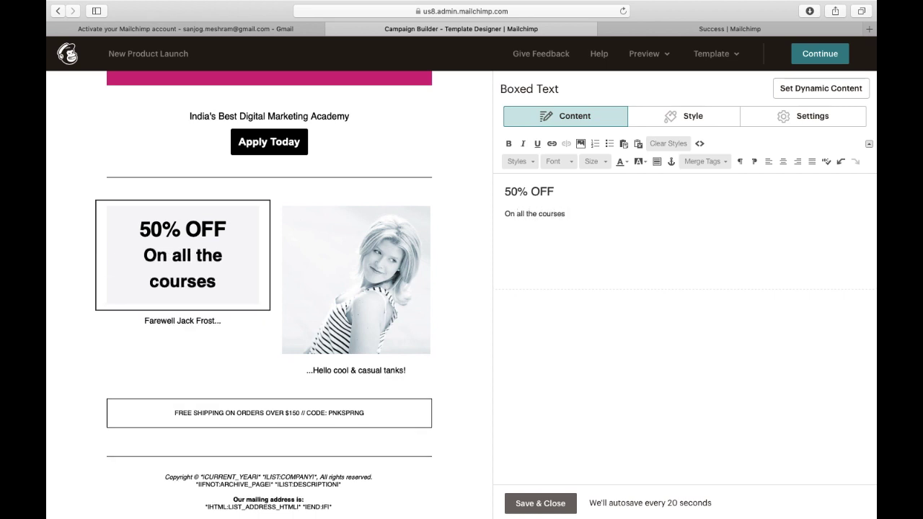
left_click(356, 296)
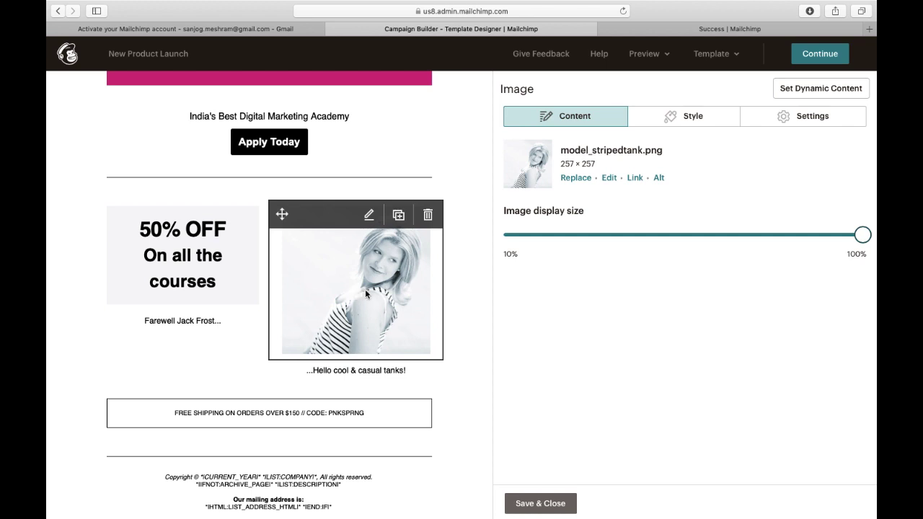
Upload Facebook Ad-06.jpg from Downloads to replace the striped-tank photo.
left_click(577, 178)
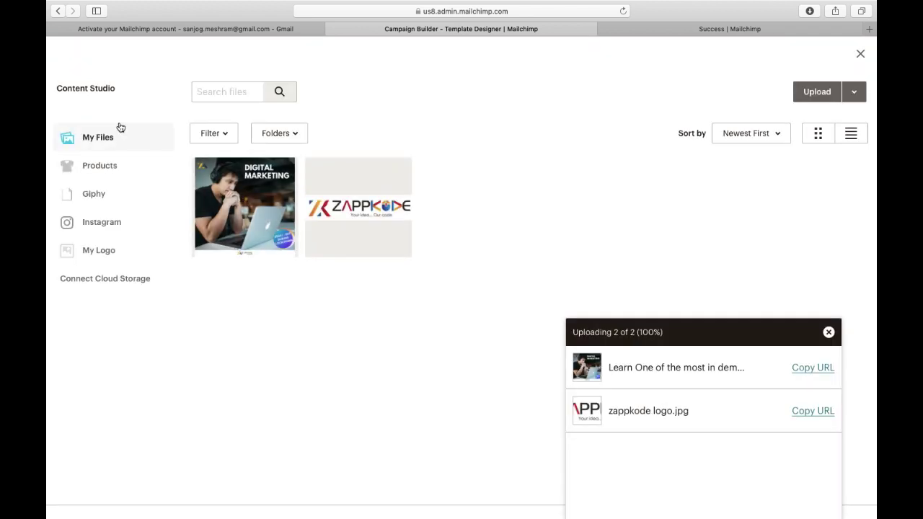
left_click(830, 91)
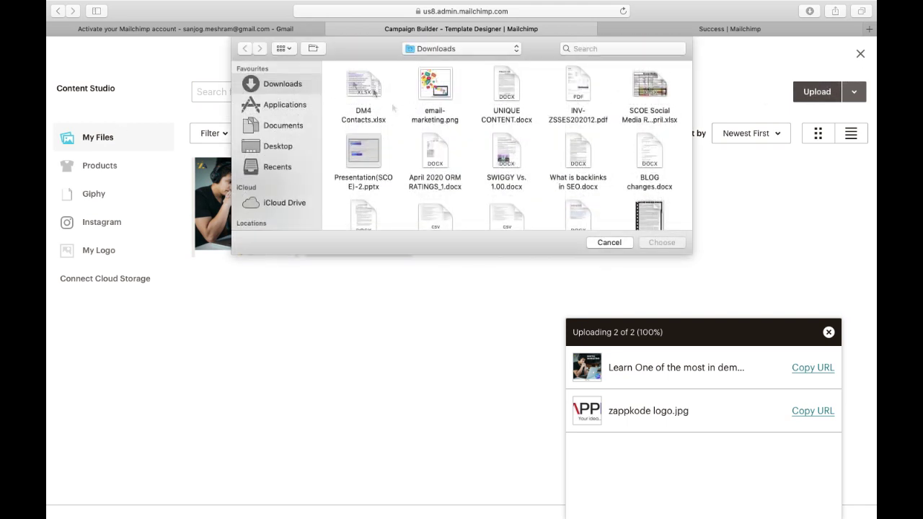
scroll(404, 141, "down", 10)
scroll(405, 142, "down", 8)
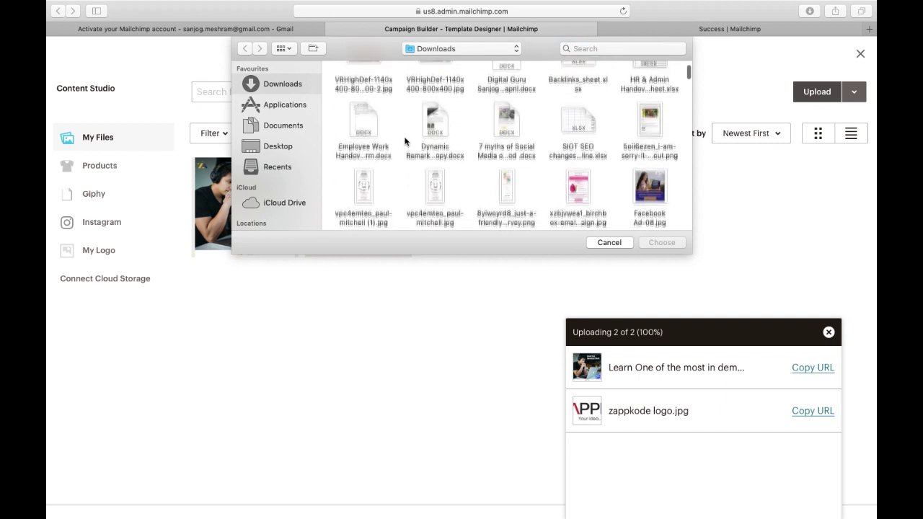
scroll(405, 141, "down", 1)
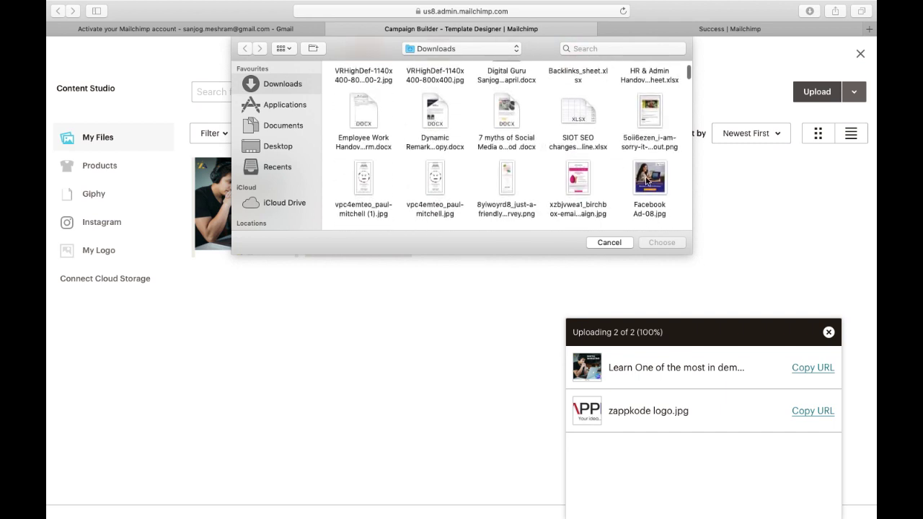
scroll(647, 181, "down", 5)
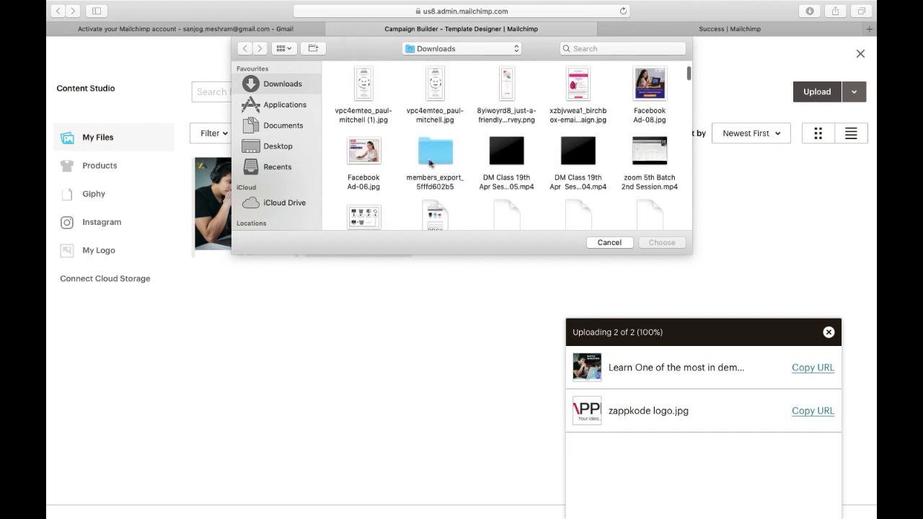
double_click(378, 152)
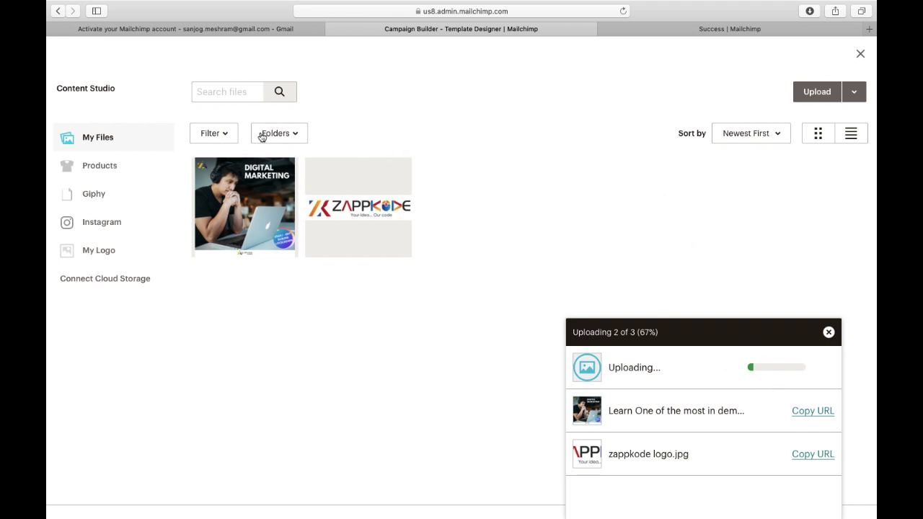
Insert the Digital Marketing Online image (Facebook Ad-06.jpg) from My Files into the image block.
left_click(810, 102)
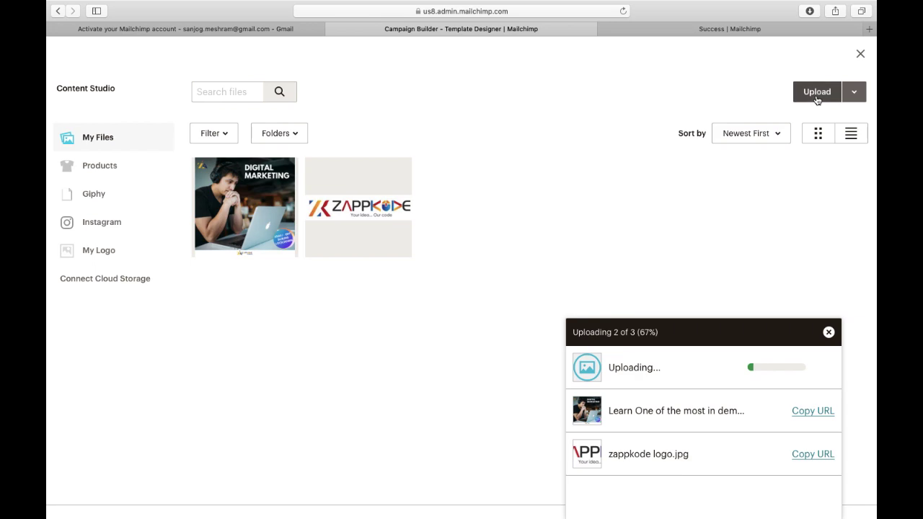
scroll(483, 153, "up", 3)
scroll(483, 154, "down", 2)
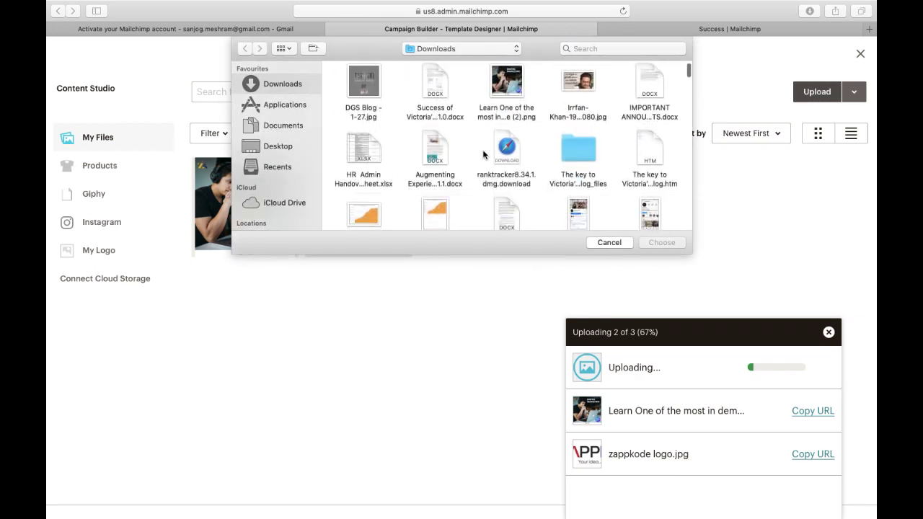
scroll(483, 153, "down", 10)
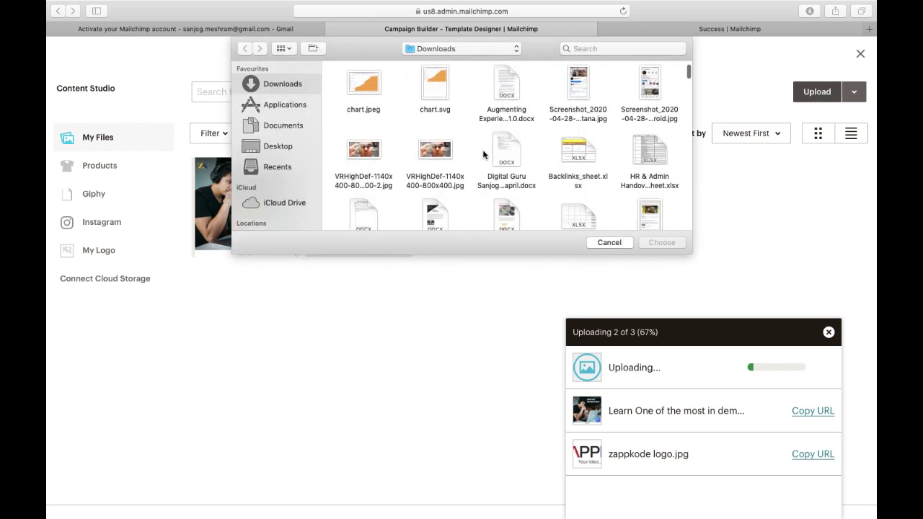
scroll(483, 153, "down", 6)
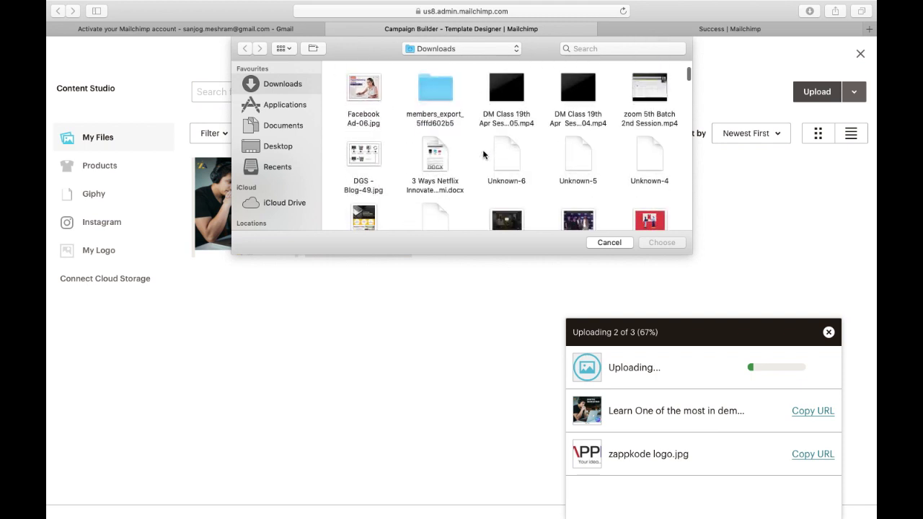
scroll(483, 154, "down", 3)
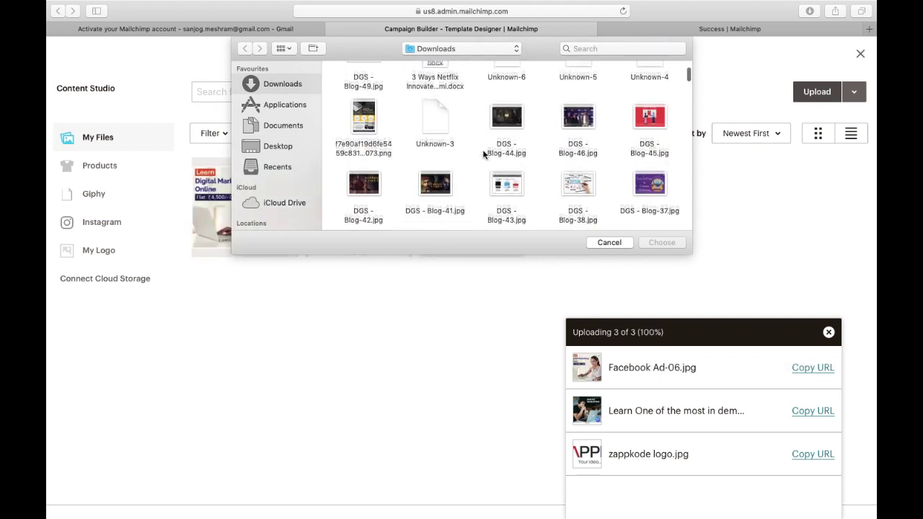
scroll(485, 152, "up", 2)
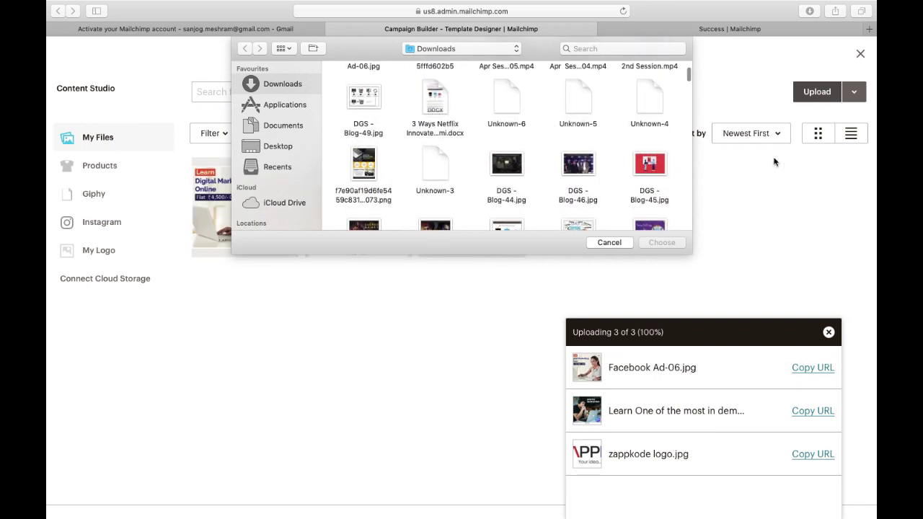
left_click(609, 242)
left_click(245, 209)
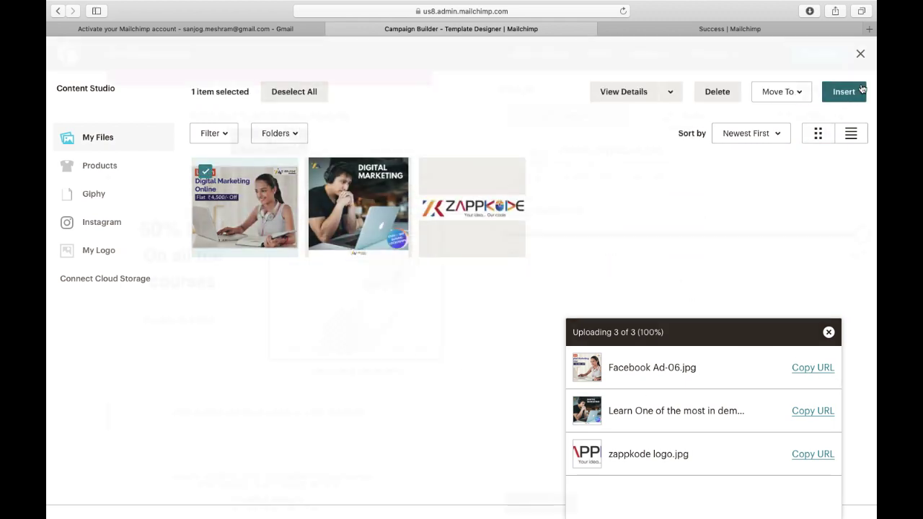
left_click(844, 92)
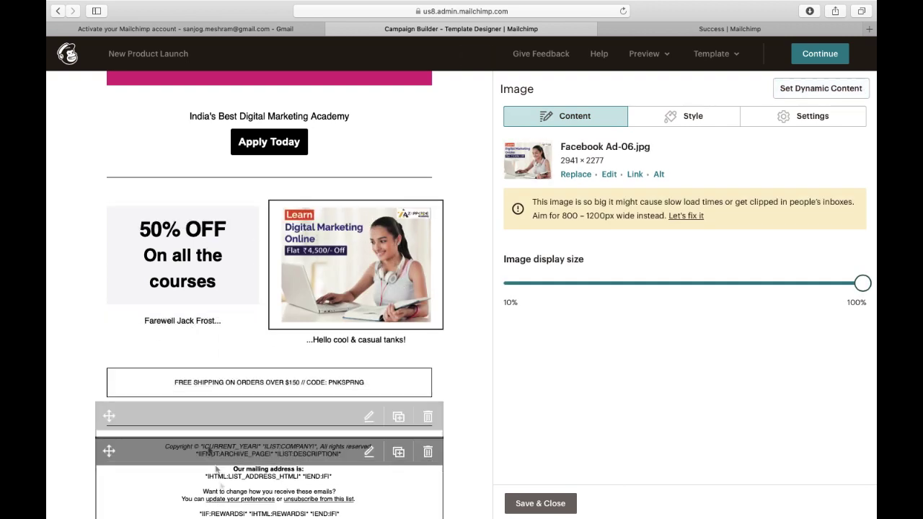
Replace the free-shipping text in the boxed banner so it reads 'FREE DEMO AVAILABLE'.
scroll(240, 414, "down", 1)
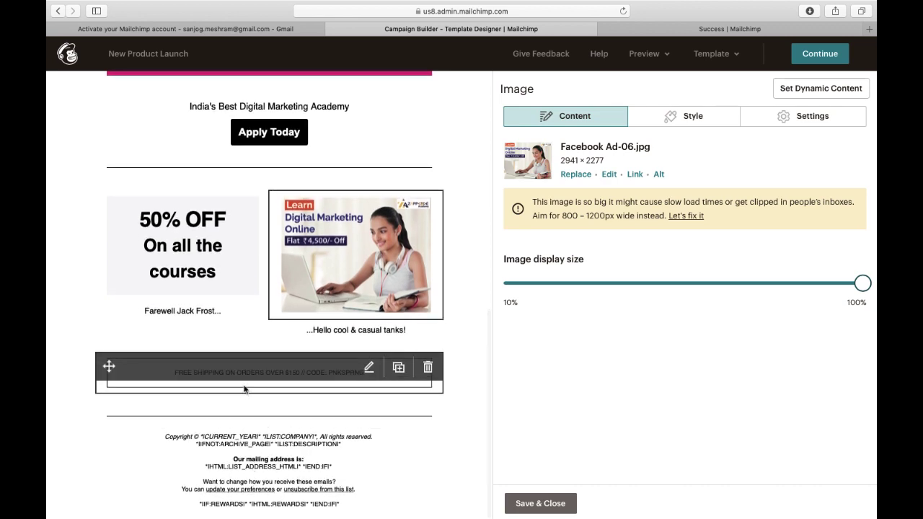
left_click(247, 379)
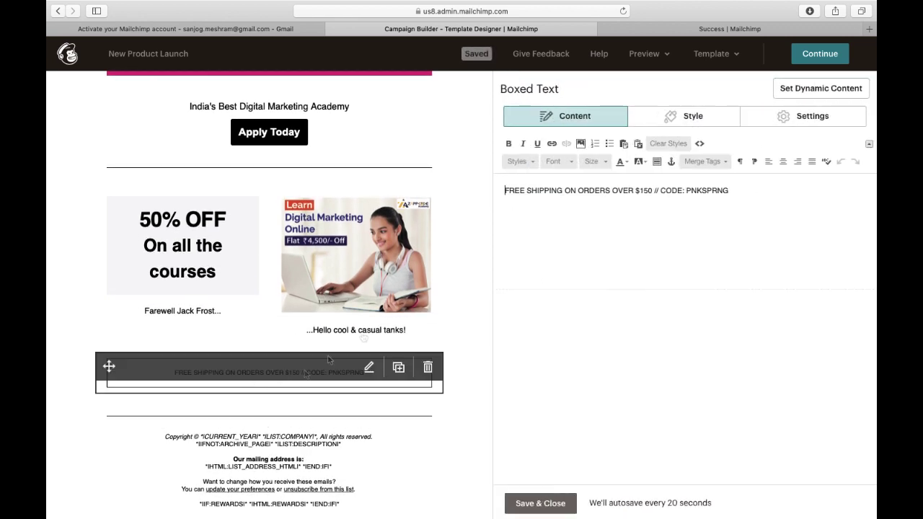
left_click_drag(757, 190, 526, 187)
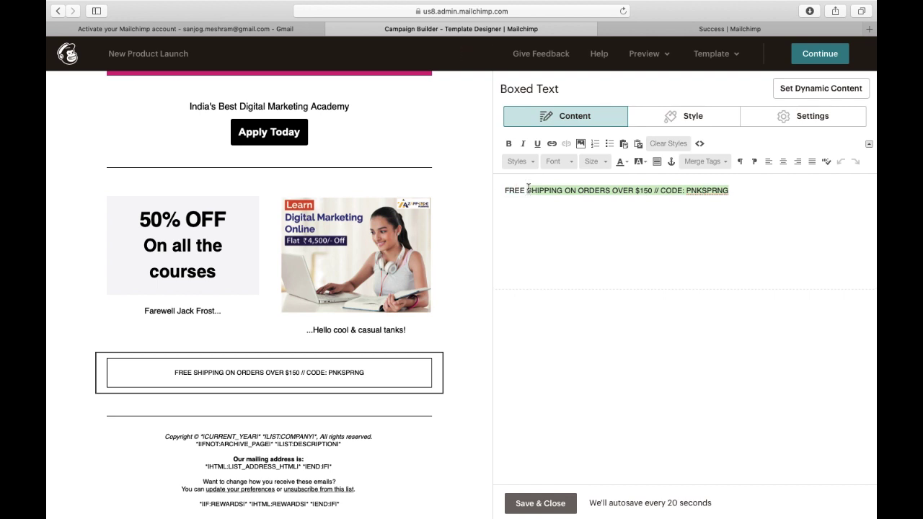
key("BackSpace")
type("DEMO")
key("BackSpace")
type("MO AVAILABLE")
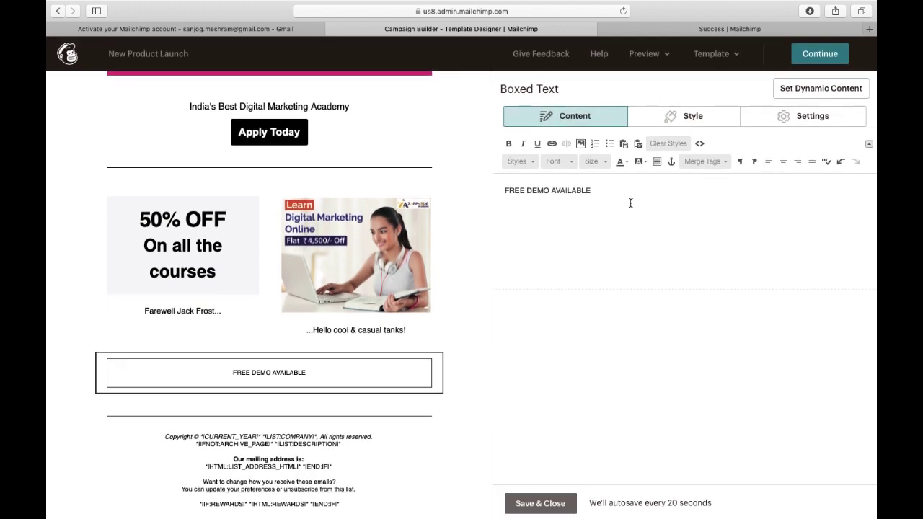
scroll(394, 257, "up", 6)
scroll(369, 322, "down", 3)
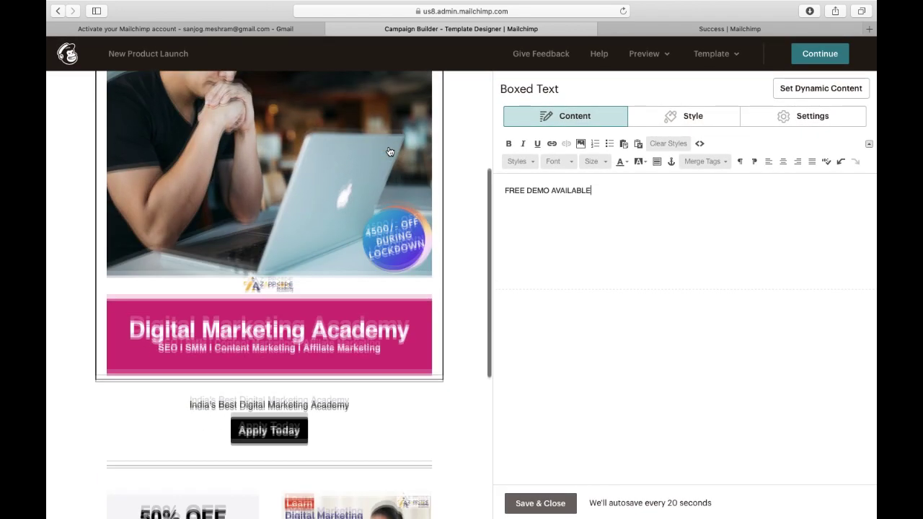
Set the Digital Marketing Academy image card's background colour to mauve #886373.
left_click(368, 322)
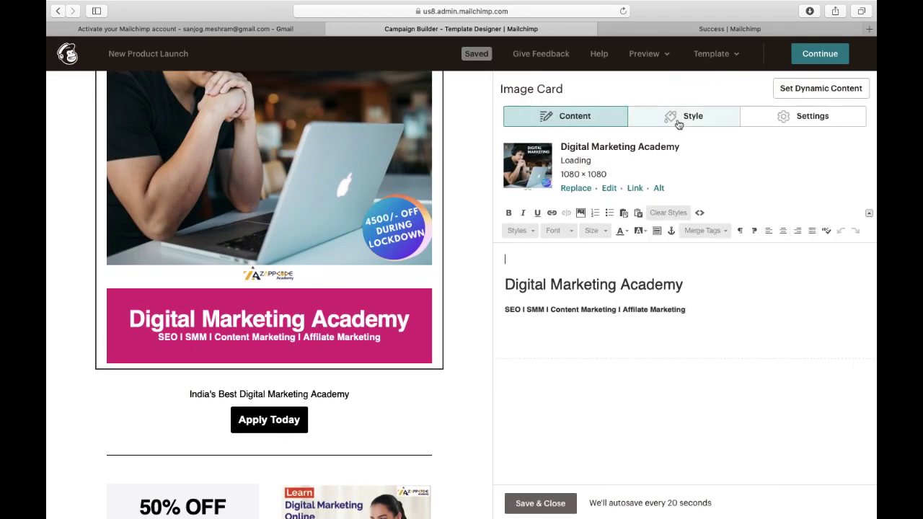
left_click(692, 117)
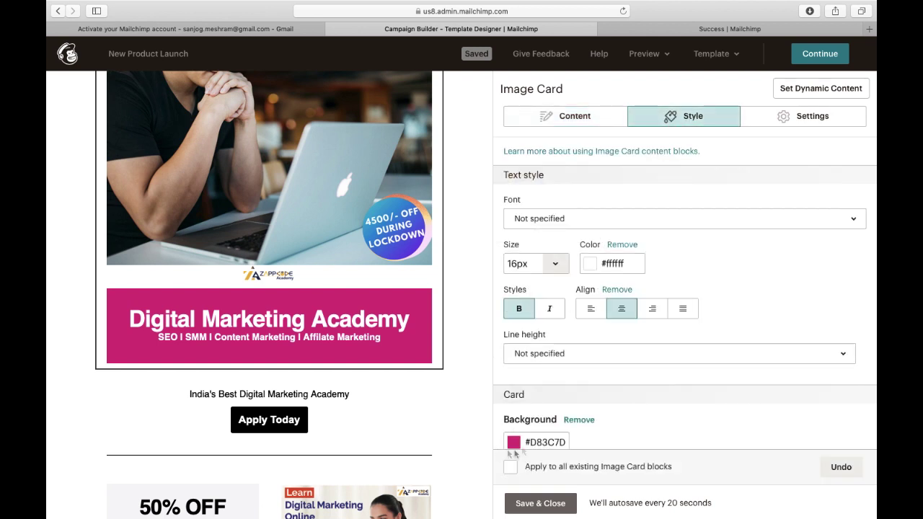
left_click(541, 440)
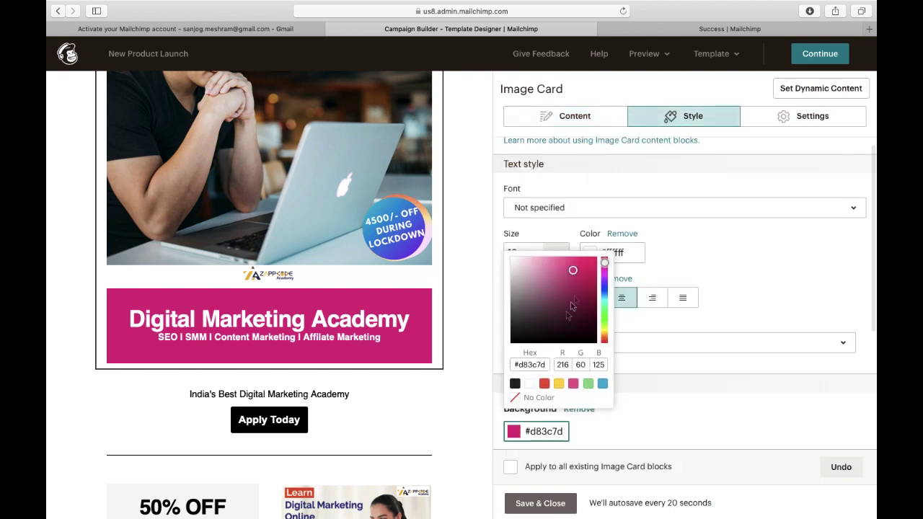
left_click(578, 294)
left_click(580, 311)
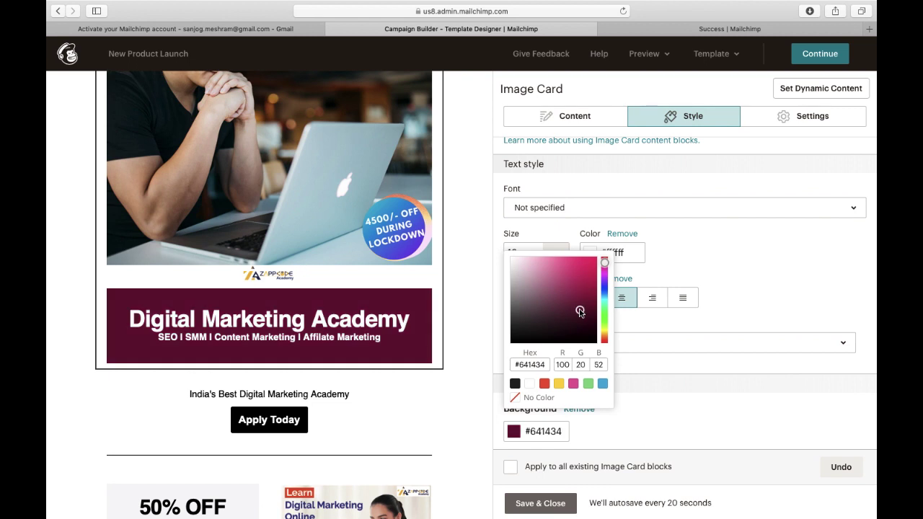
left_click(562, 278)
left_click(533, 330)
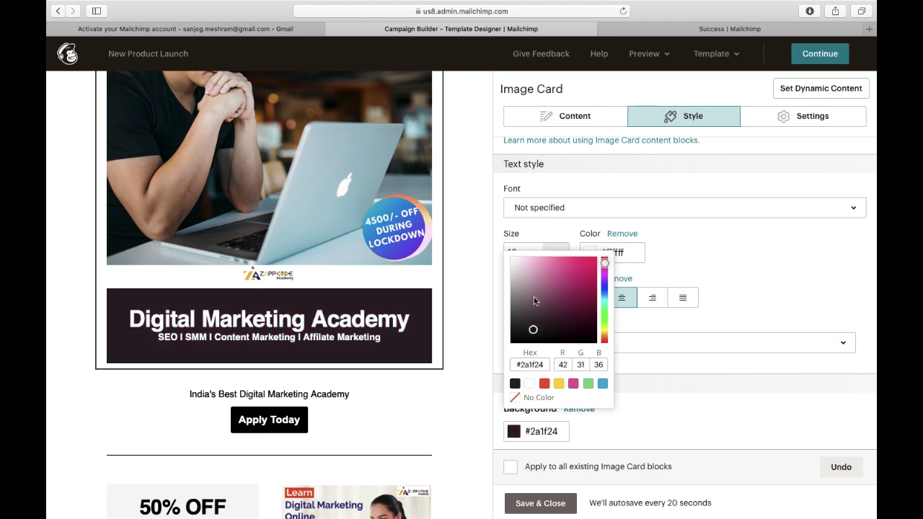
left_click(534, 298)
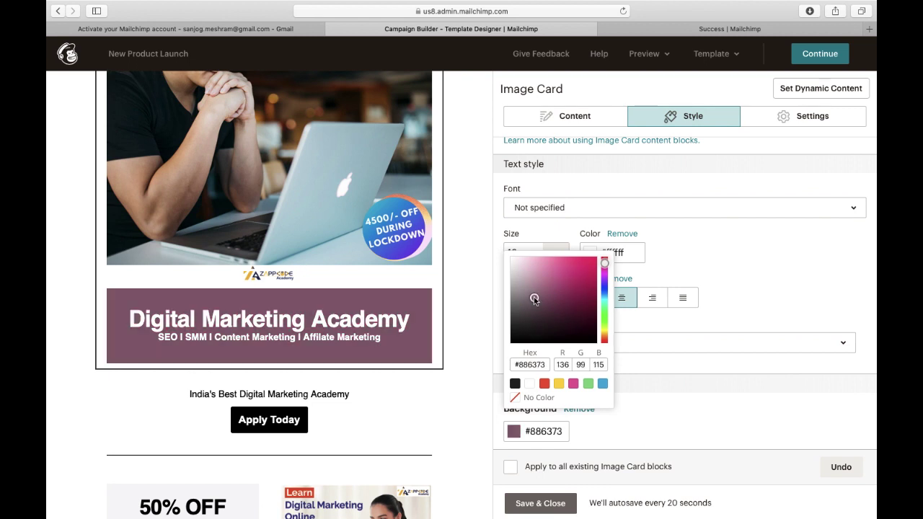
left_click(652, 418)
Keep the image border at None and save the banner card's style changes.
scroll(607, 346, "up", 1)
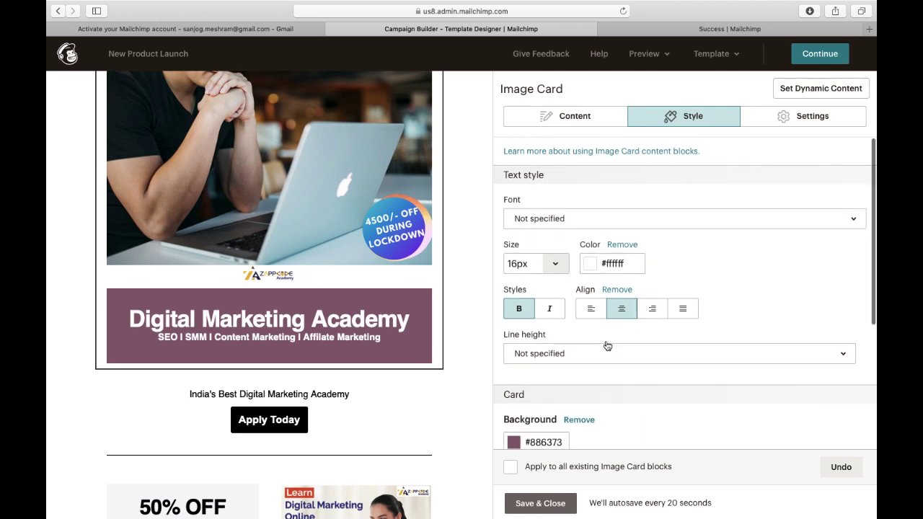
scroll(607, 346, "down", 5)
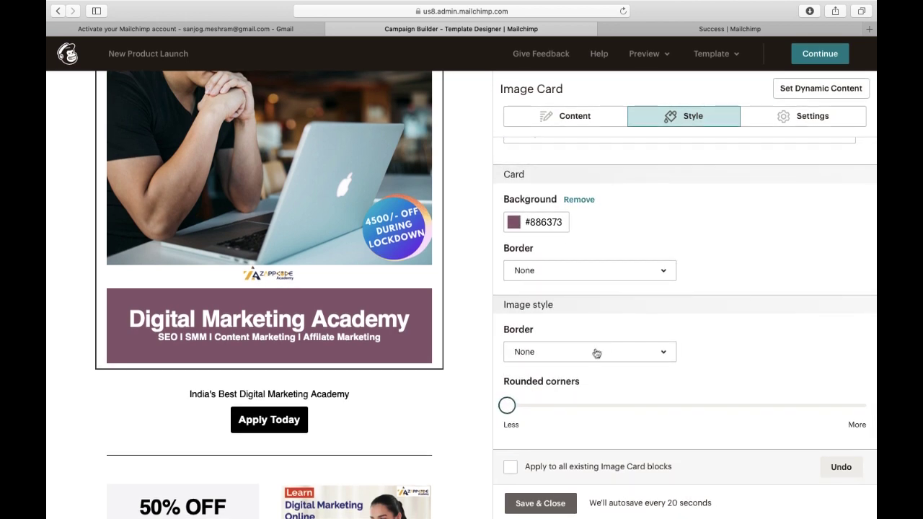
left_click(597, 351)
left_click(595, 353)
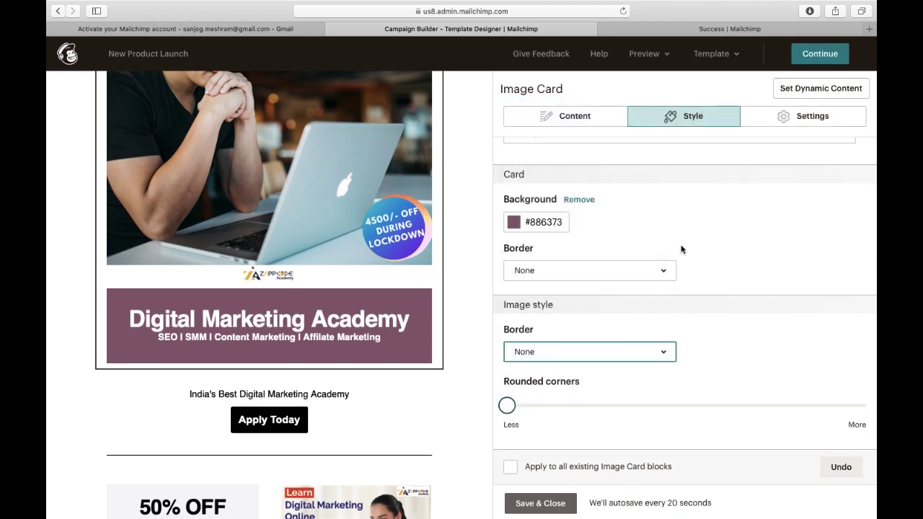
scroll(682, 248, "up", 4)
scroll(682, 249, "down", 4)
left_click(547, 512)
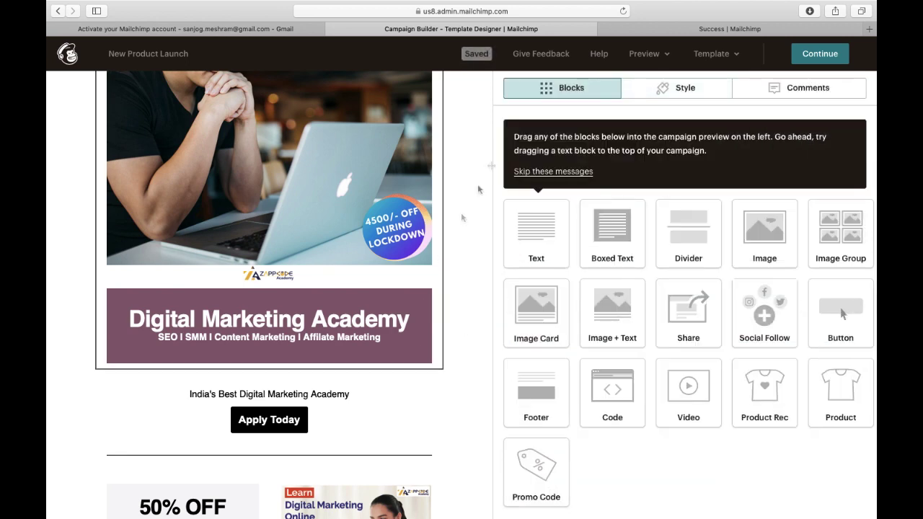
Continue from the email designer to the New Product Launch overview showing the finished design.
scroll(486, 220, "down", 5)
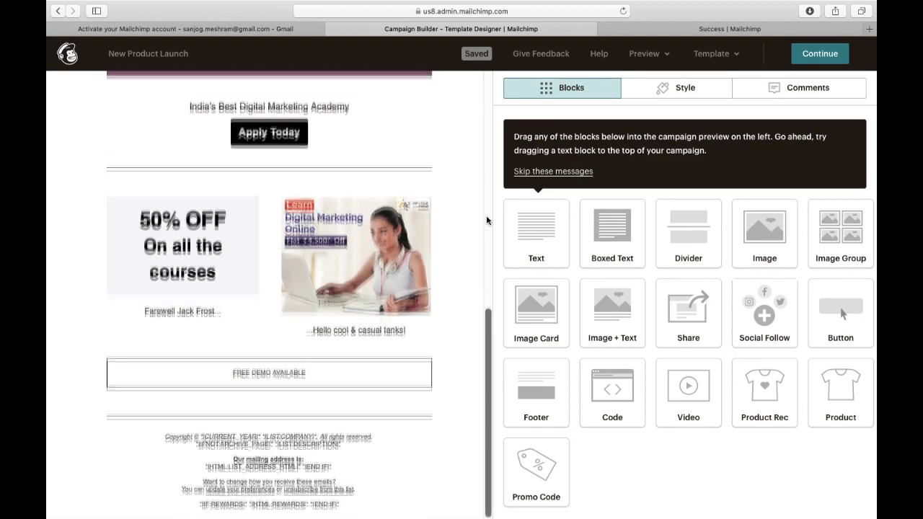
scroll(486, 220, "up", 10)
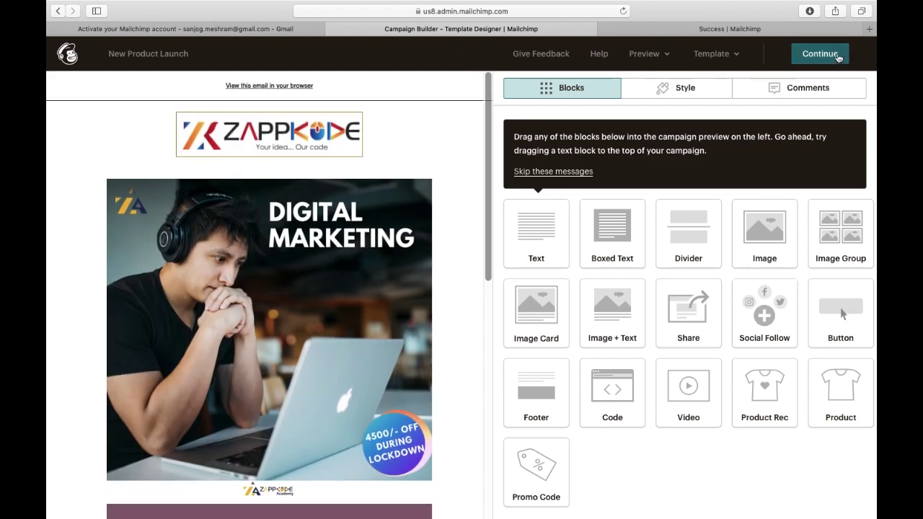
left_click(838, 59)
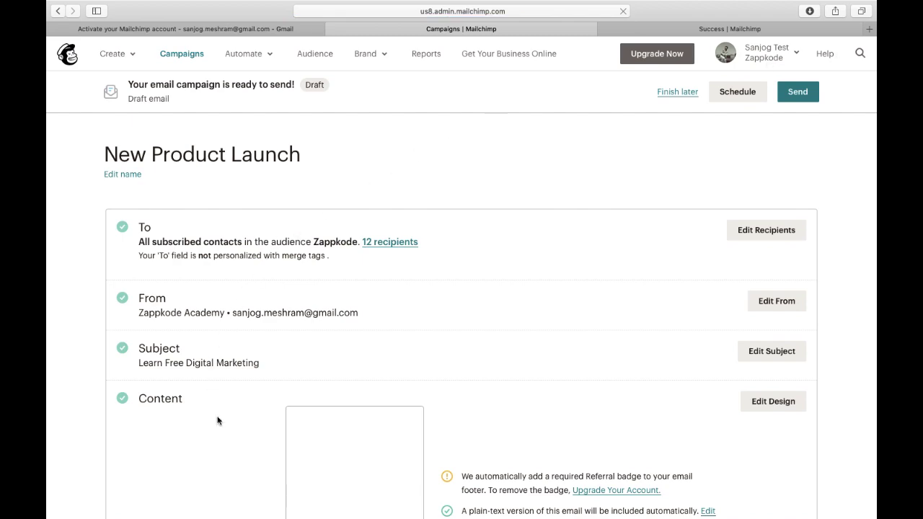
scroll(218, 421, "down", 5)
scroll(218, 421, "up", 2)
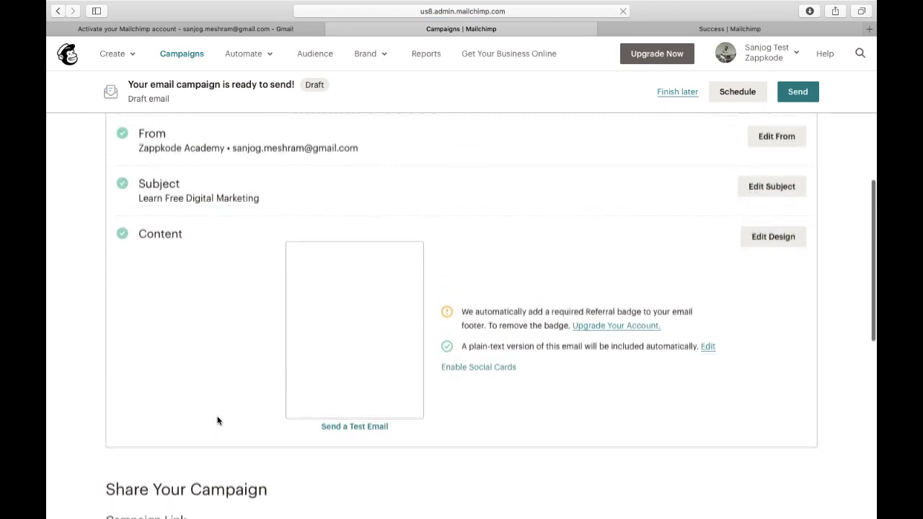
scroll(276, 391, "down", 1)
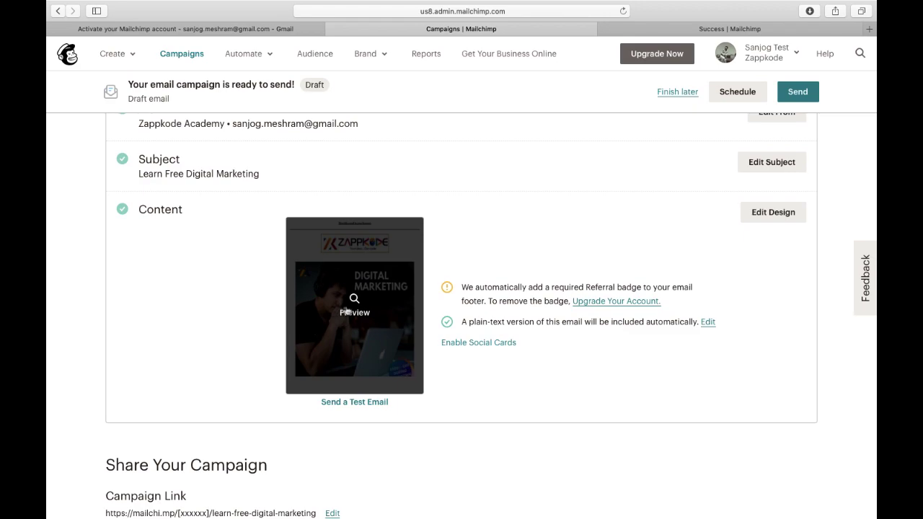
Preview the campaign email in its desktop layout.
left_click(344, 310)
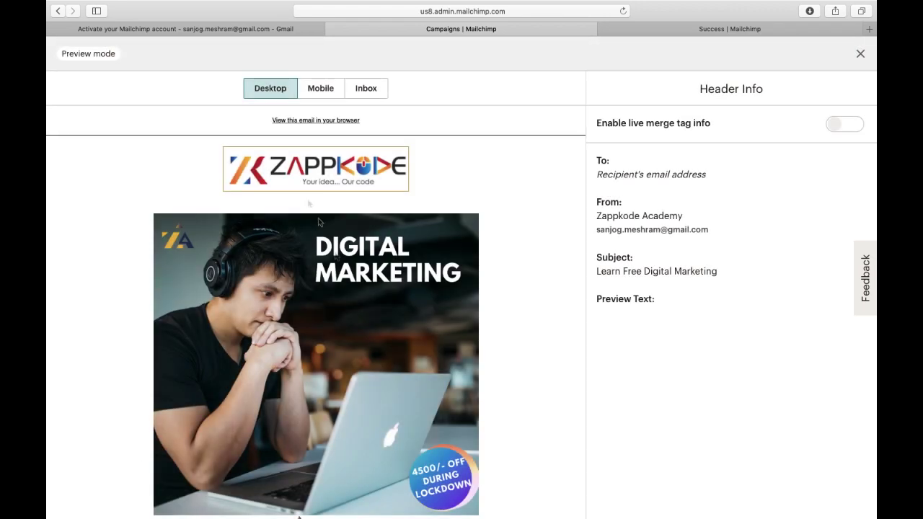
scroll(256, 303, "down", 15)
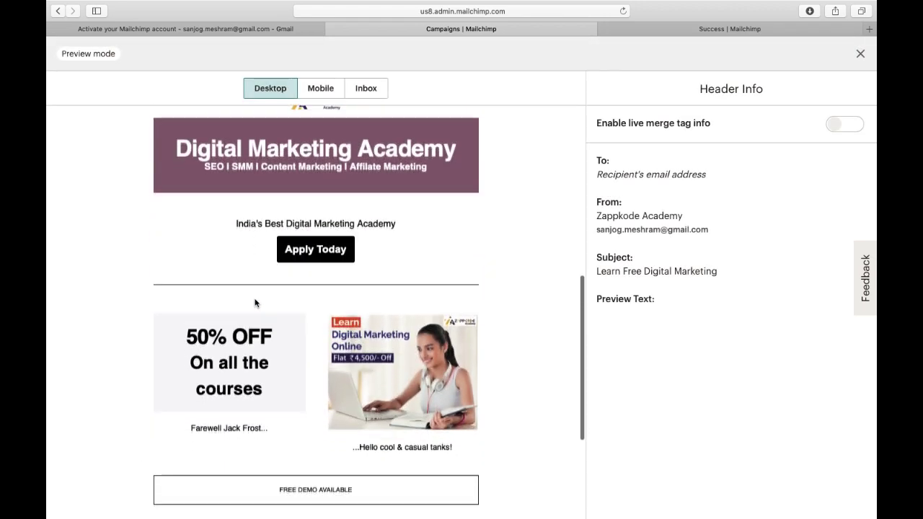
scroll(255, 303, "up", 15)
Switch the preview to Mobile and scroll through the phone layout.
left_click(320, 88)
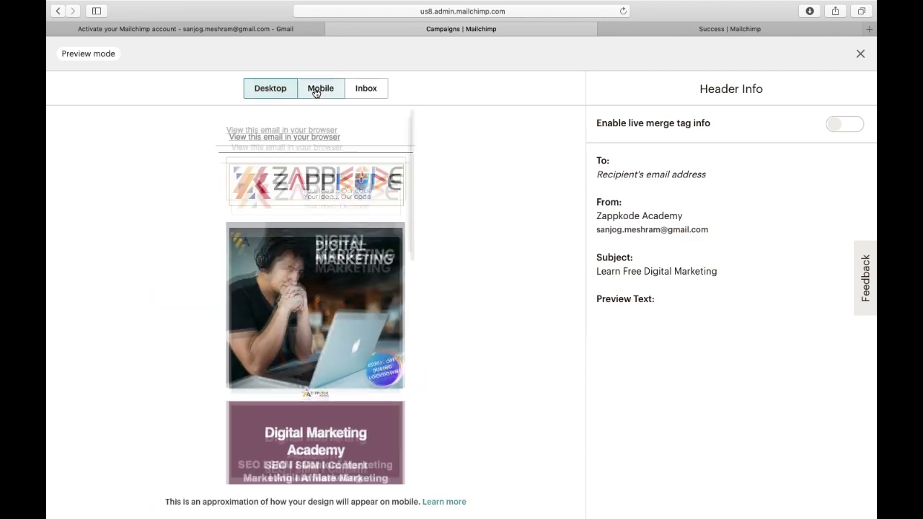
scroll(300, 293, "down", 20)
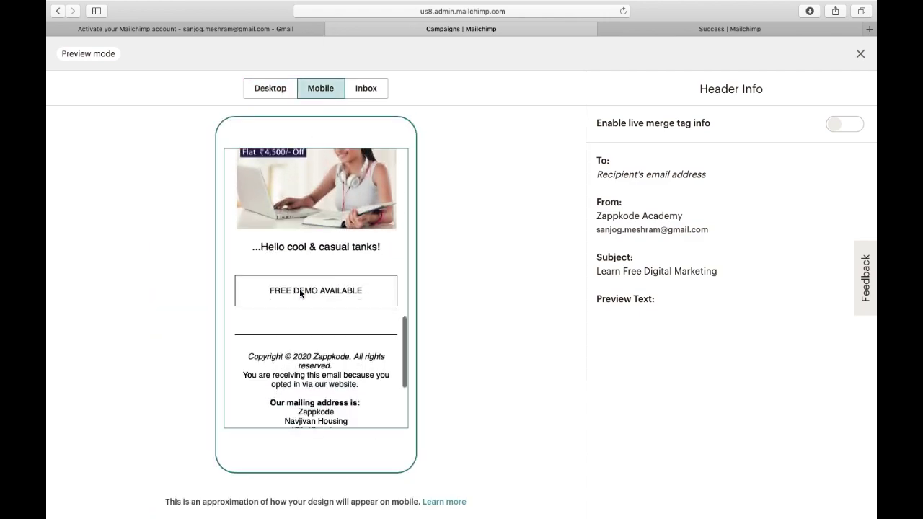
scroll(299, 293, "up", 15)
scroll(281, 325, "down", 15)
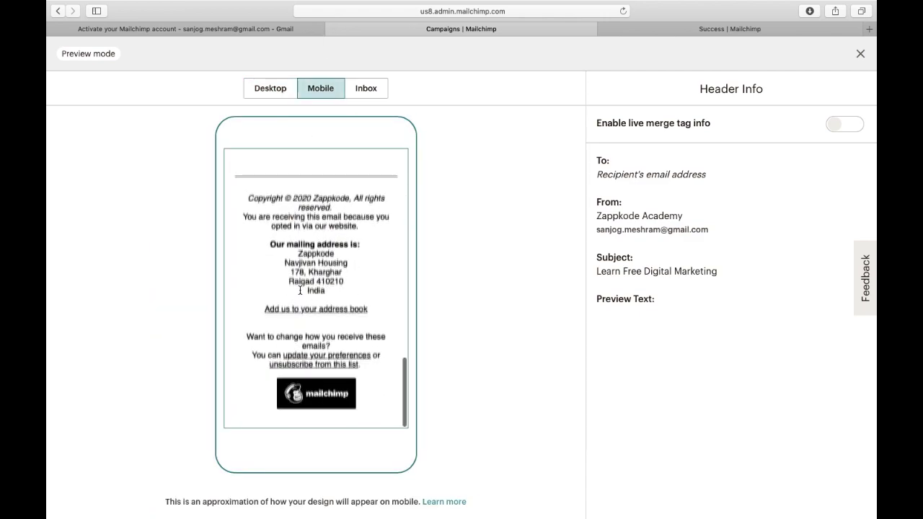
scroll(268, 343, "up", 5)
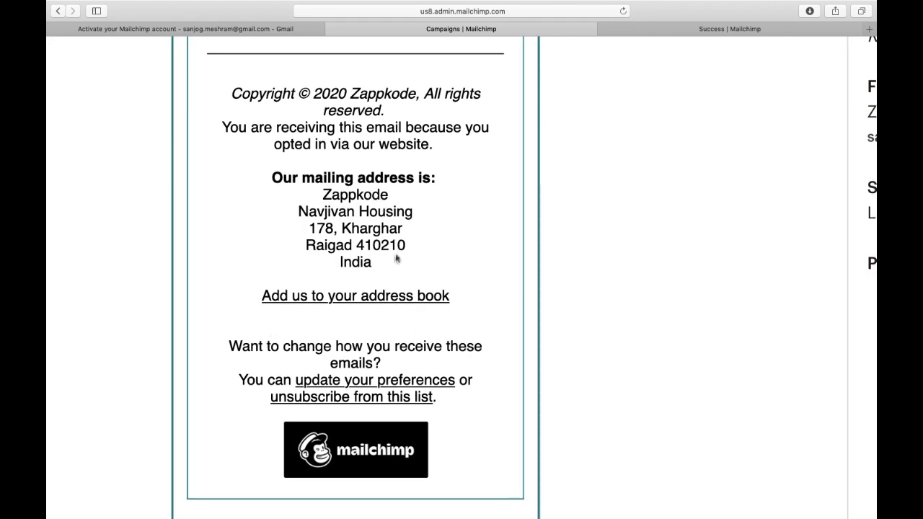
scroll(375, 265, "up", 1)
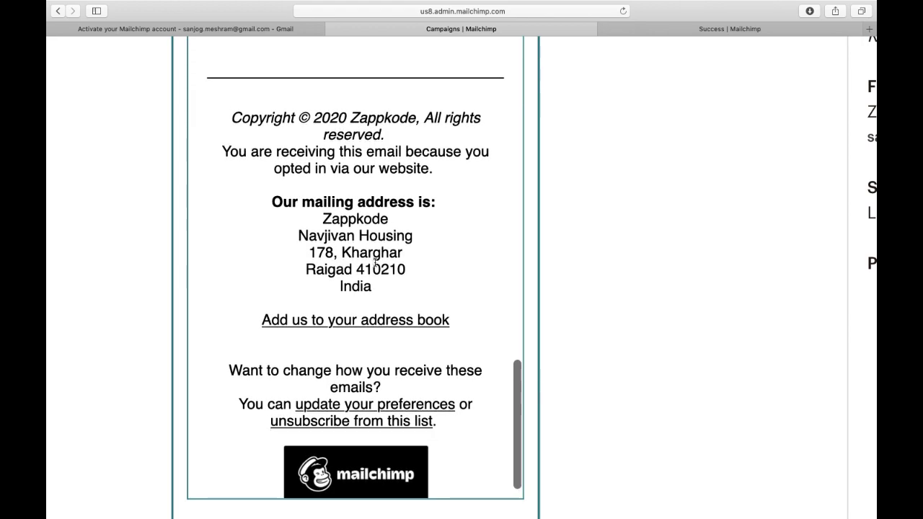
scroll(374, 265, "down", 5)
scroll(303, 237, "up", 10)
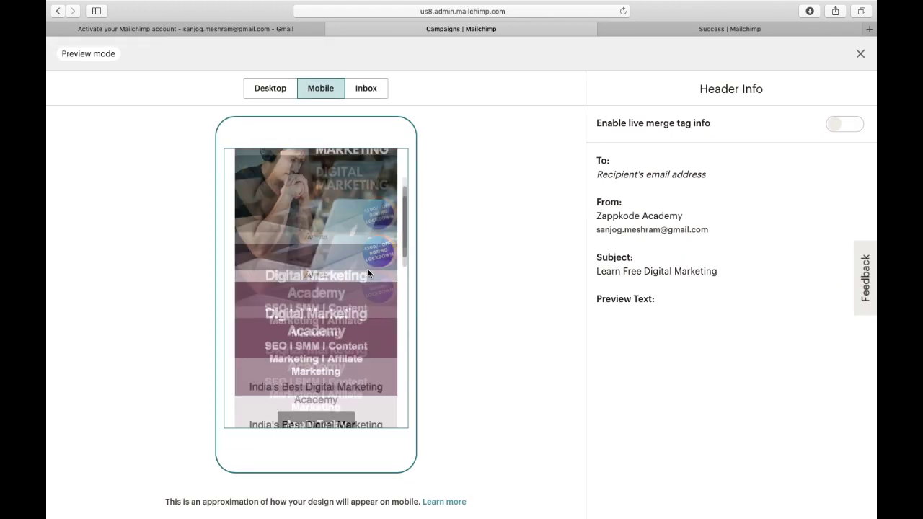
Close the preview and dismiss the Send a Test Email dialog without sending a test.
left_click(860, 54)
scroll(383, 402, "down", 3)
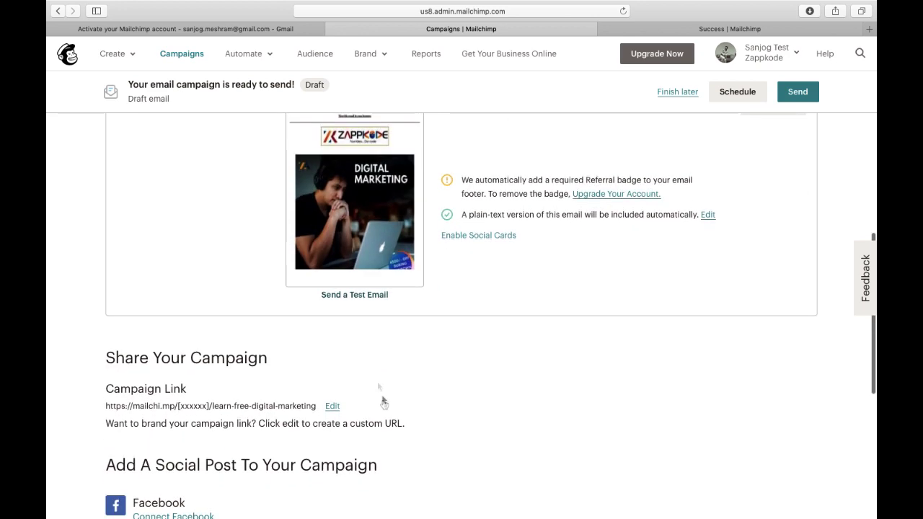
left_click(361, 296)
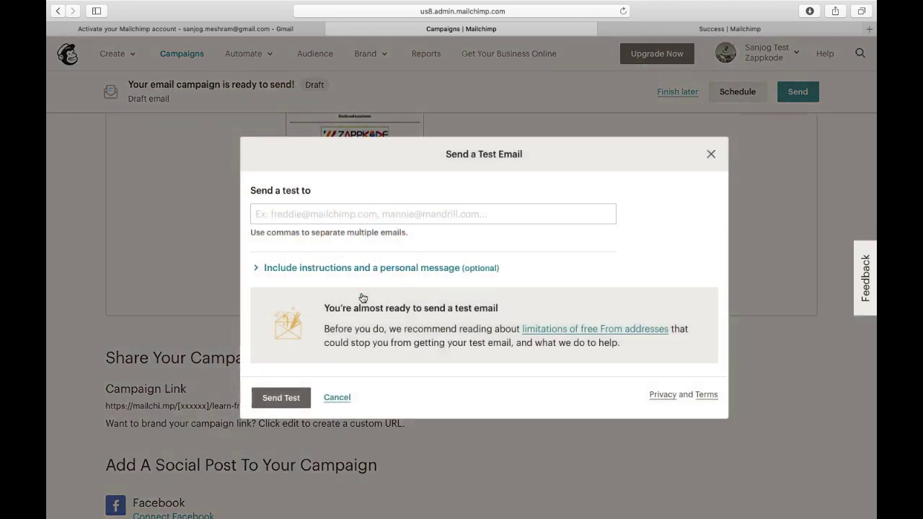
left_click(323, 214)
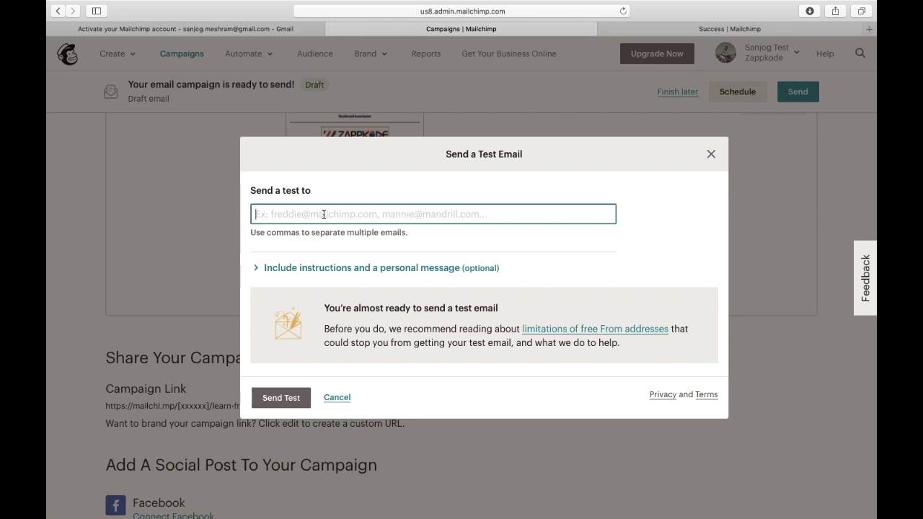
left_click(711, 153)
scroll(552, 304, "down", 2)
scroll(552, 303, "up", 5)
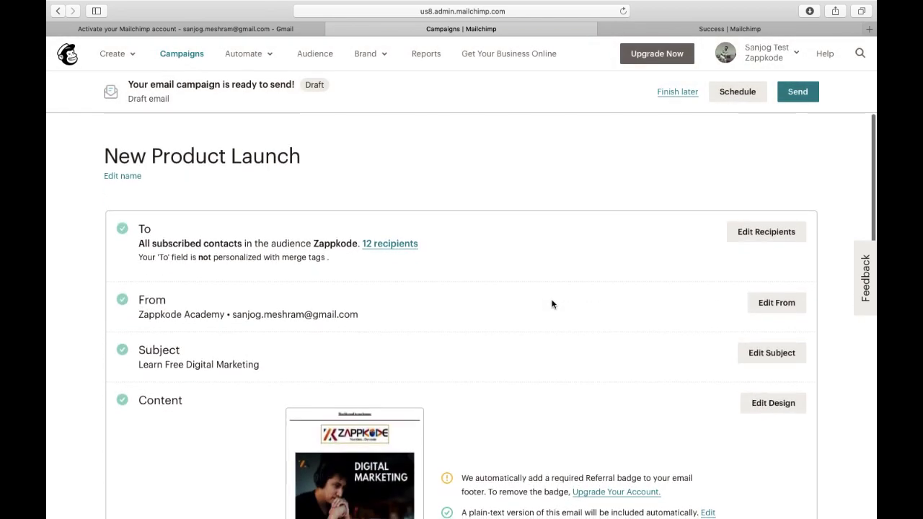
Send the New Product Launch campaign now to the 12 Zappkode subscribers.
left_click(797, 94)
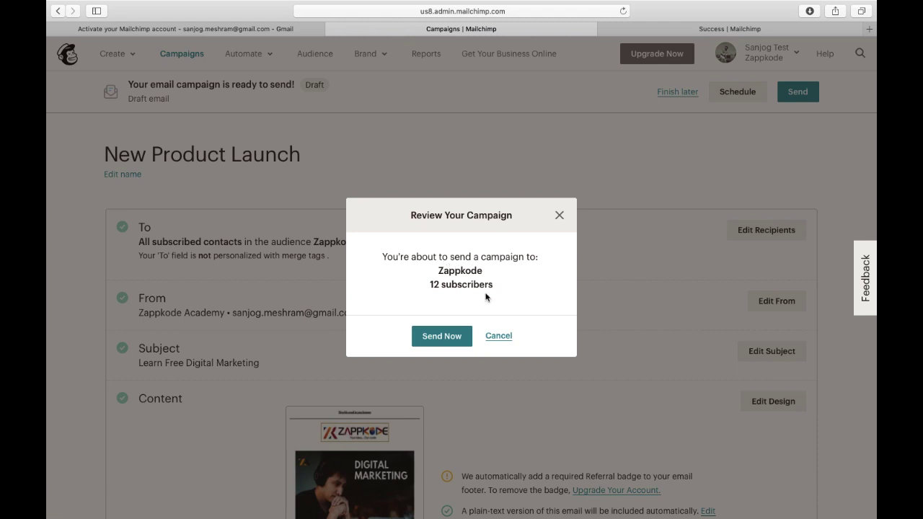
left_click(445, 338)
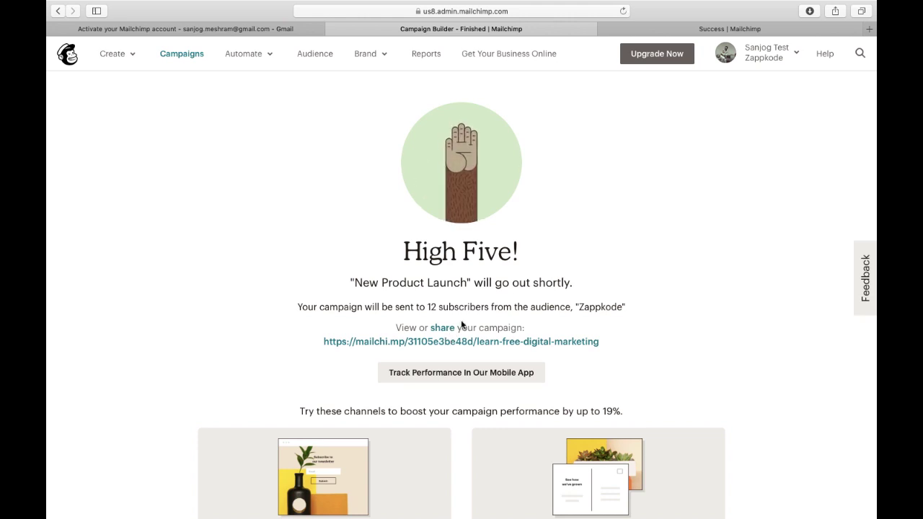
scroll(461, 324, "down", 5)
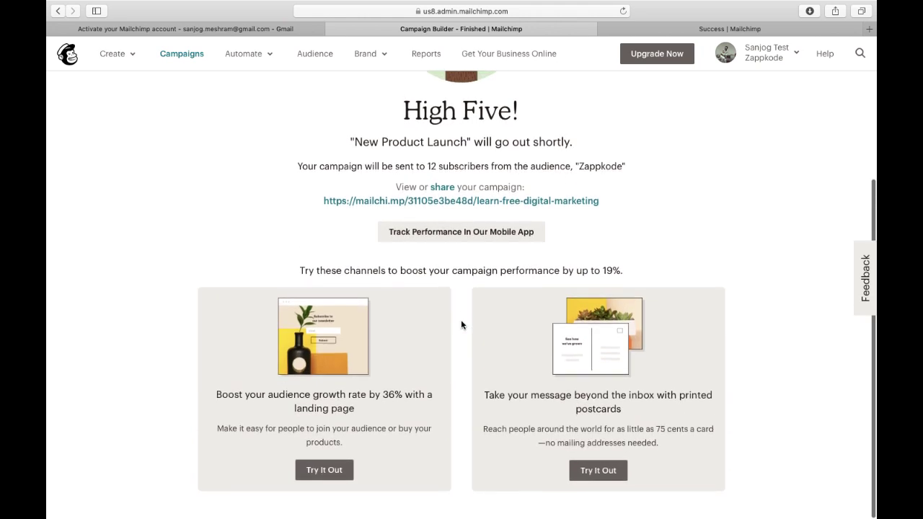
scroll(461, 324, "up", 5)
scroll(490, 273, "down", 3)
scroll(490, 273, "up", 3)
scroll(490, 273, "down", 1)
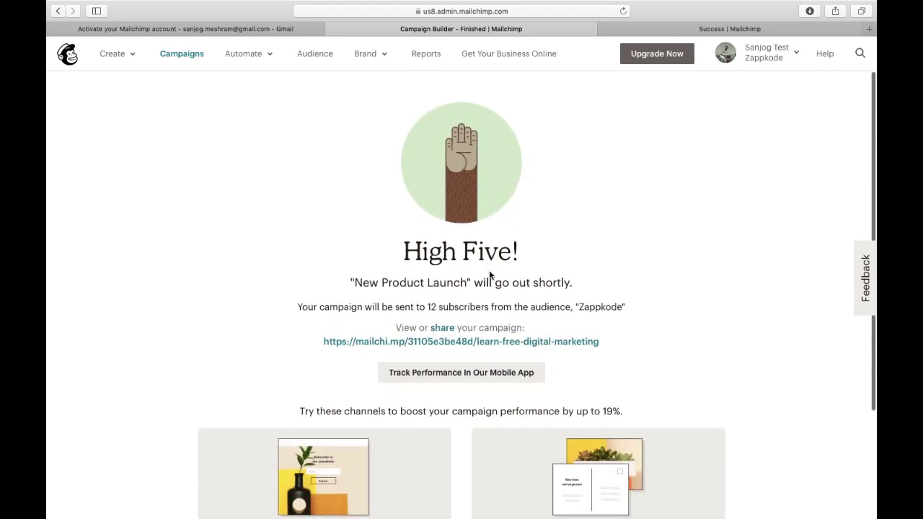
left_click(425, 55)
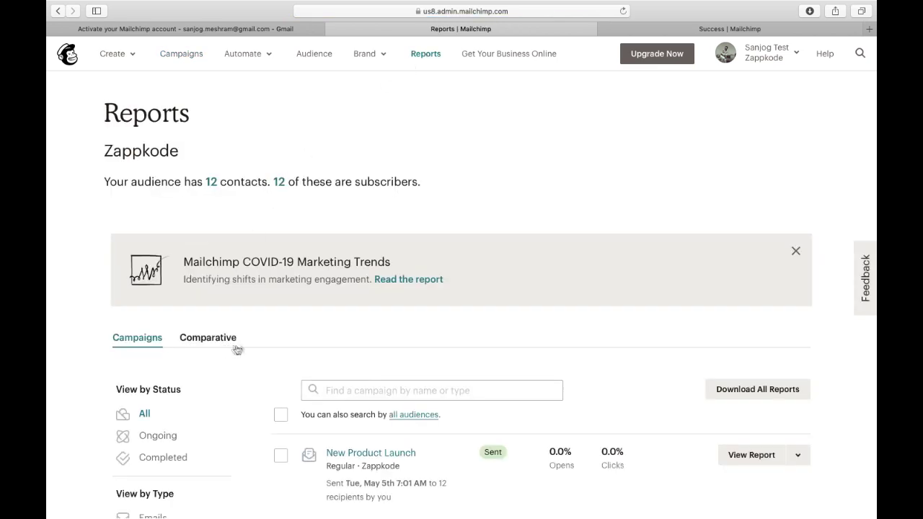
Check Reports lists New Product Launch as Sent to 12 recipients with 0.0% opens and clicks.
scroll(327, 465, "down", 5)
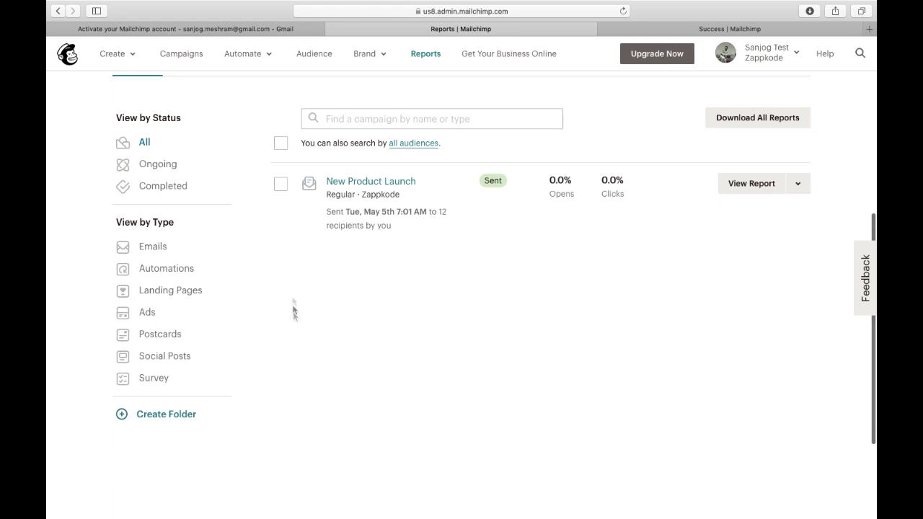
scroll(292, 281, "up", 1)
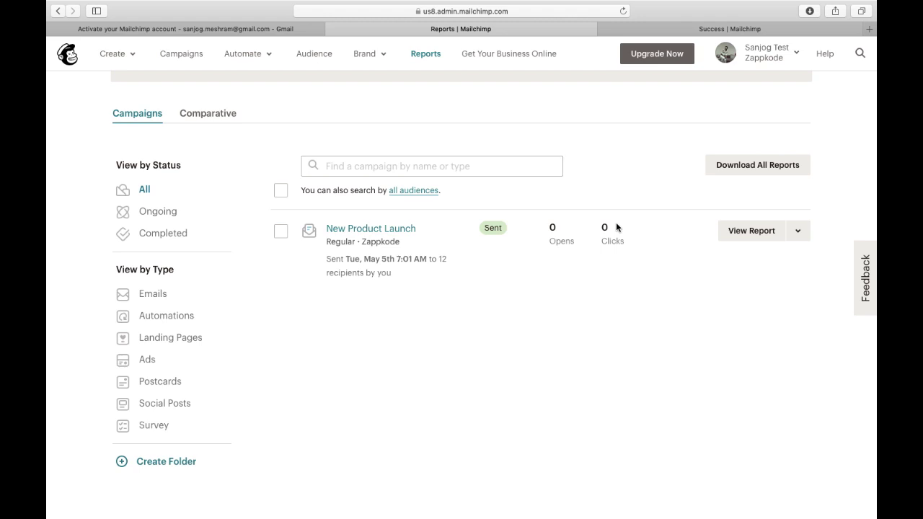
scroll(616, 225, "down", 2)
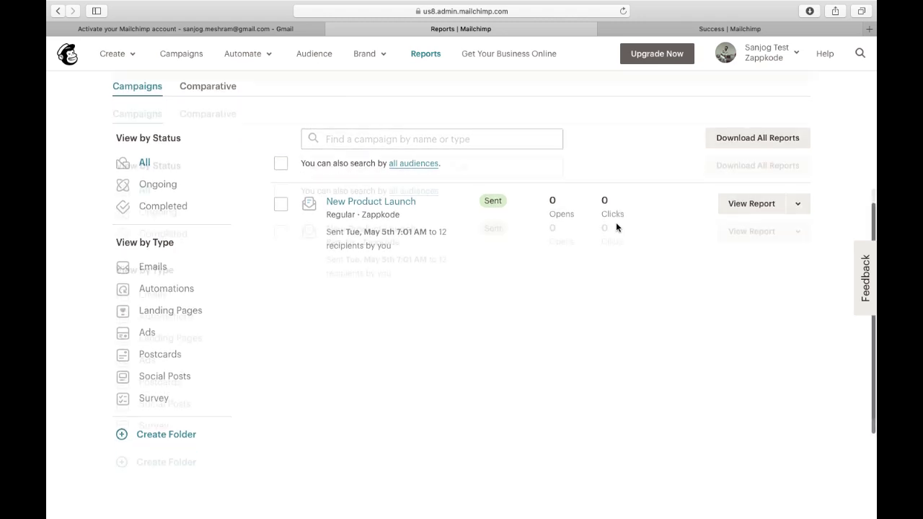
scroll(616, 224, "up", 5)
scroll(616, 223, "down", 5)
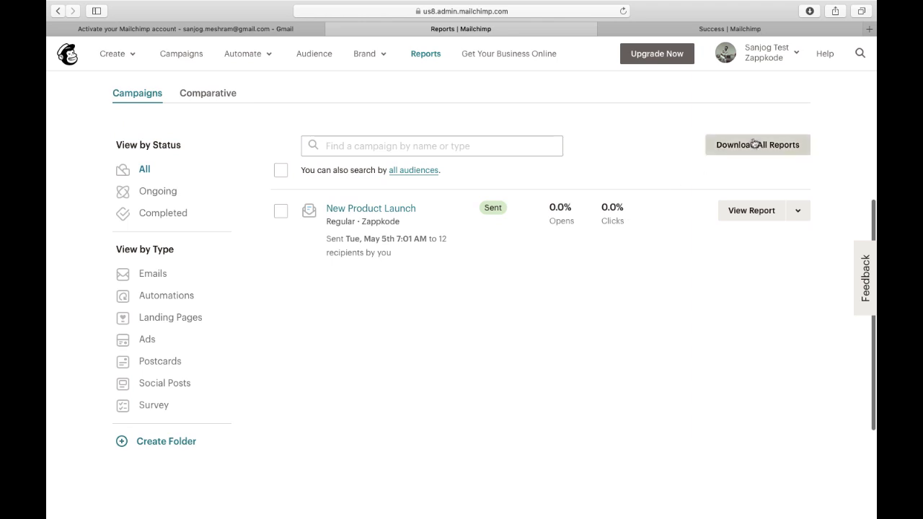
scroll(614, 197, "up", 3)
scroll(615, 198, "down", 5)
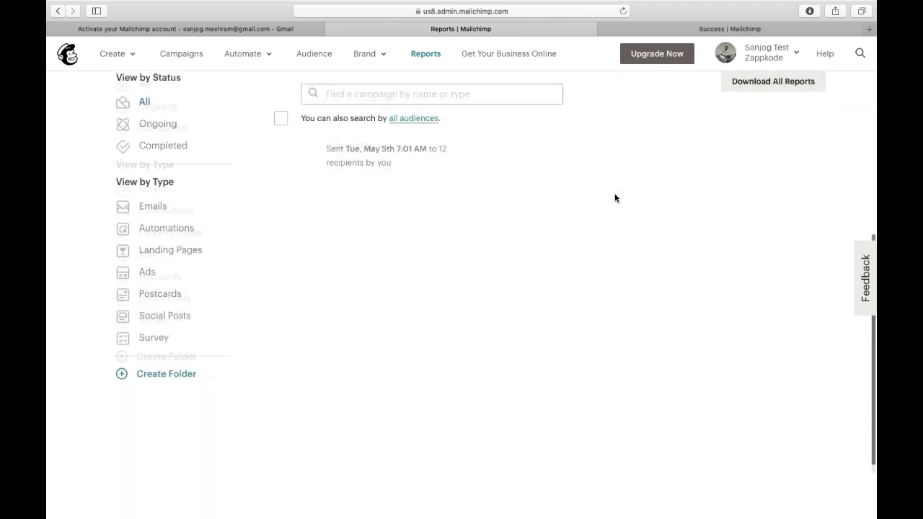
scroll(615, 198, "up", 6)
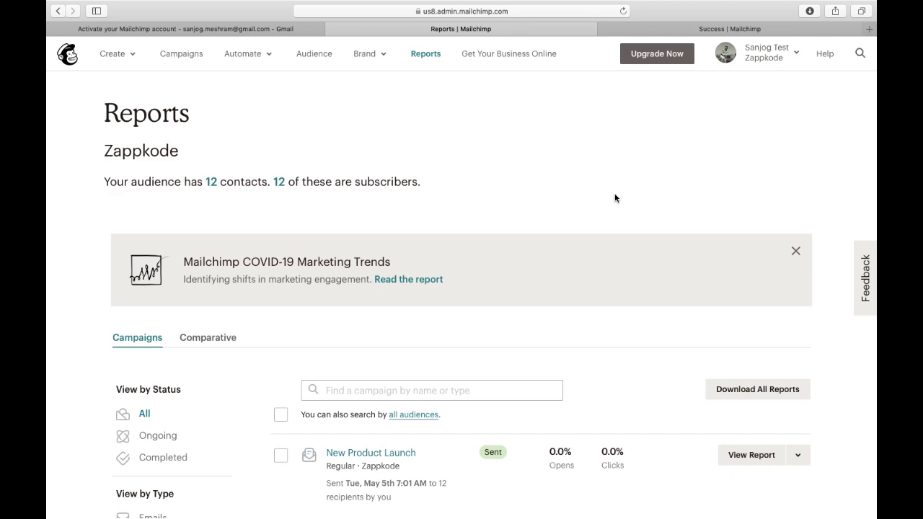
scroll(586, 197, "down", 5)
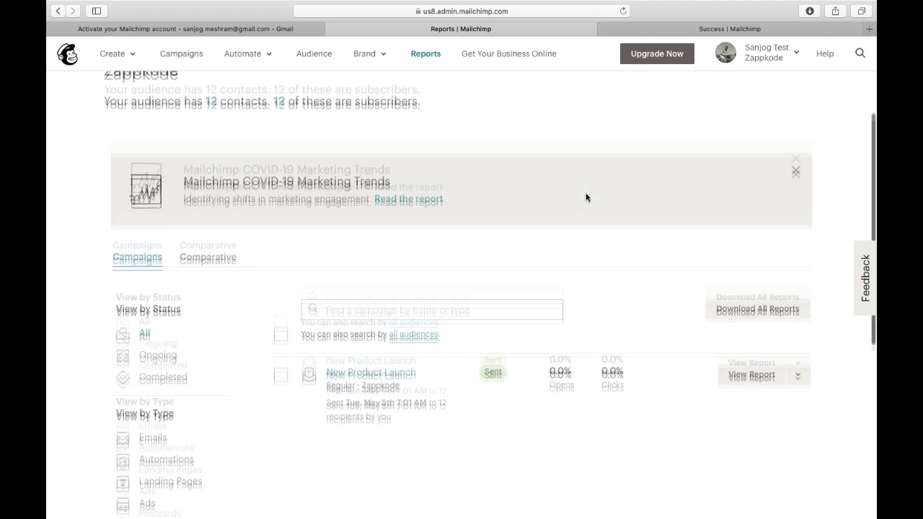
scroll(586, 197, "up", 5)
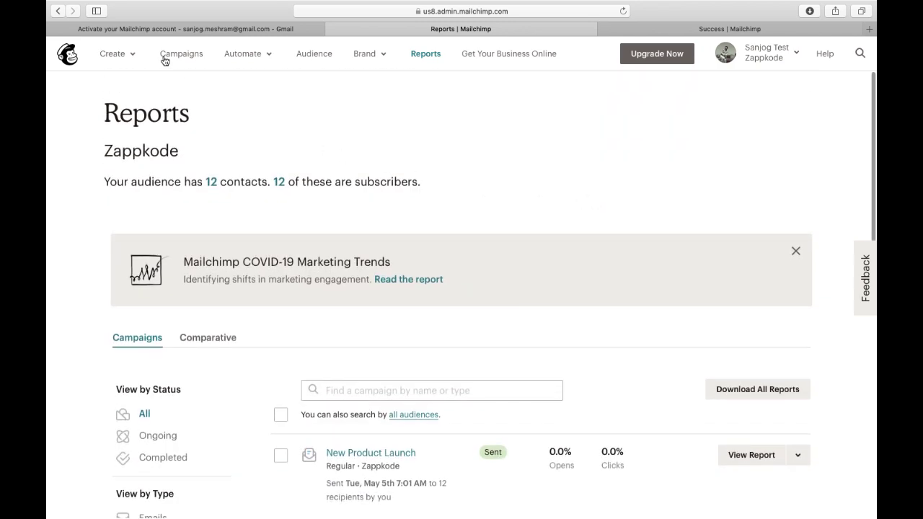
left_click(131, 54)
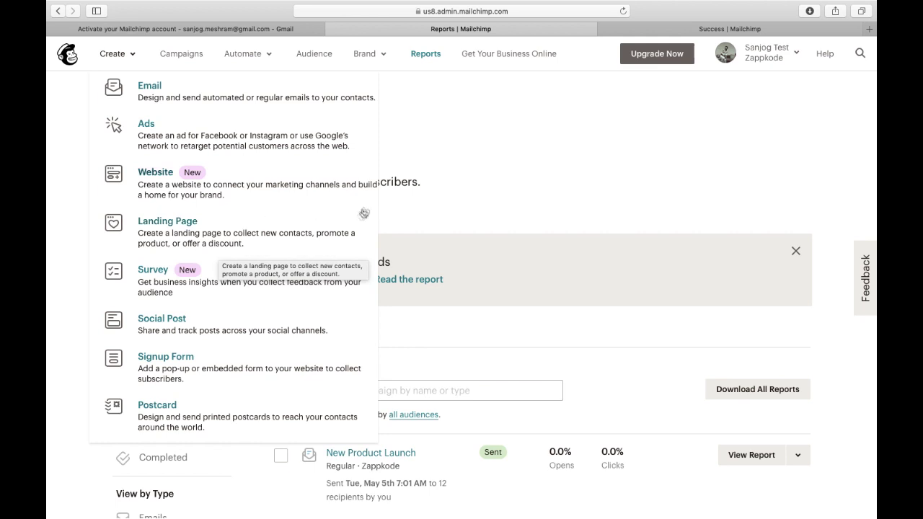
left_click(454, 120)
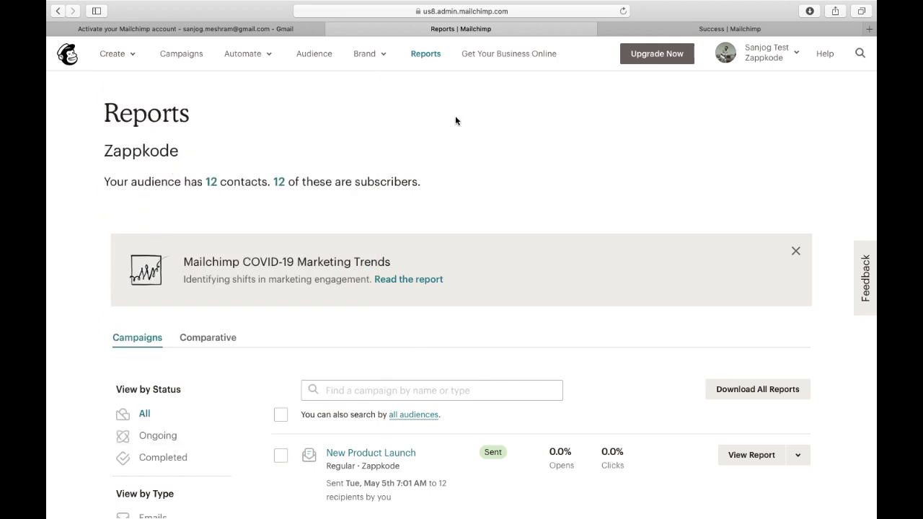